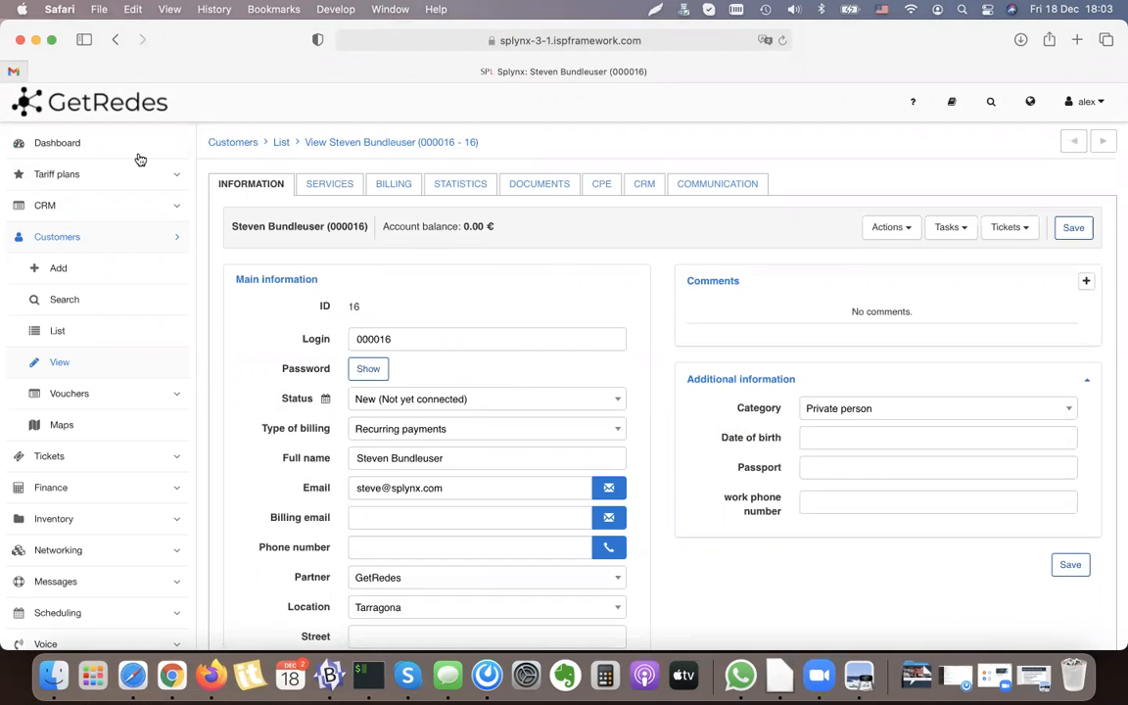
Step: Review the existing Internet, Voice and Recurring tariff plan lists
left_click(78, 175)
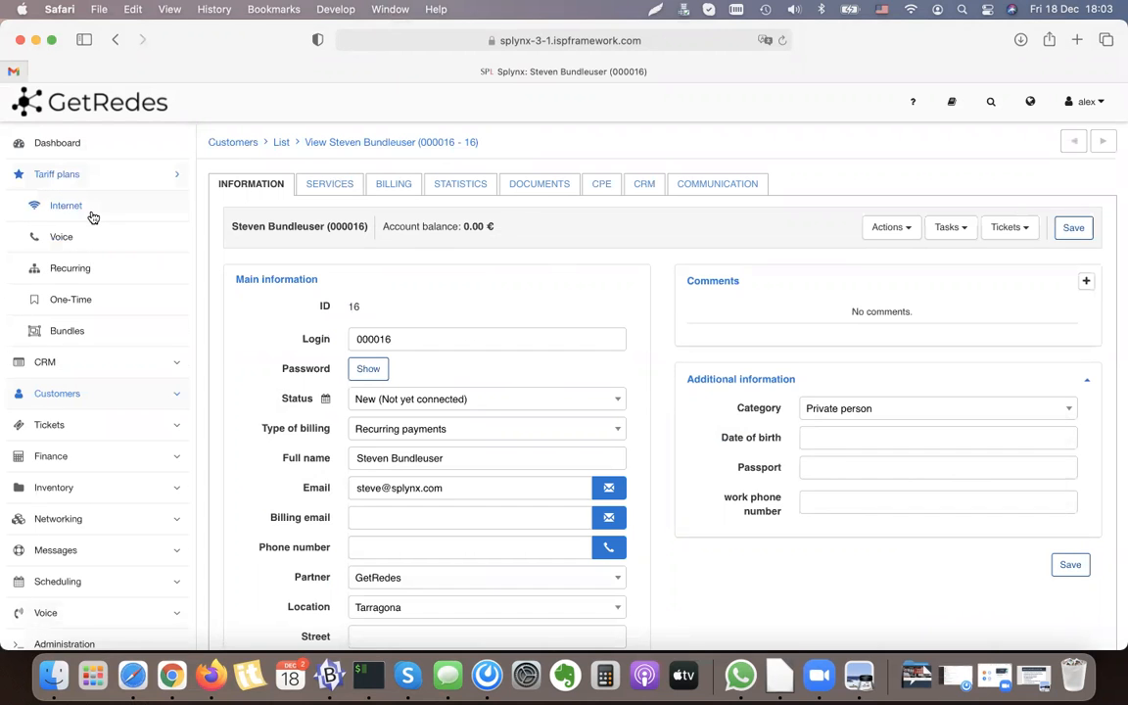
left_click(96, 214)
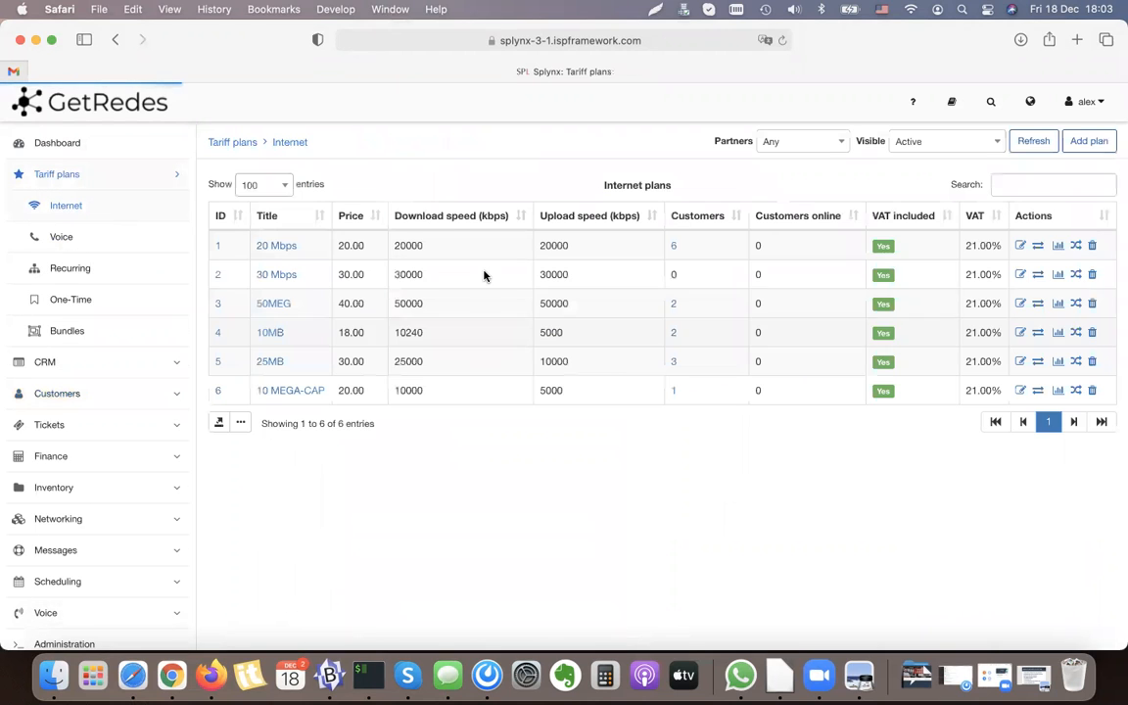
left_click(90, 237)
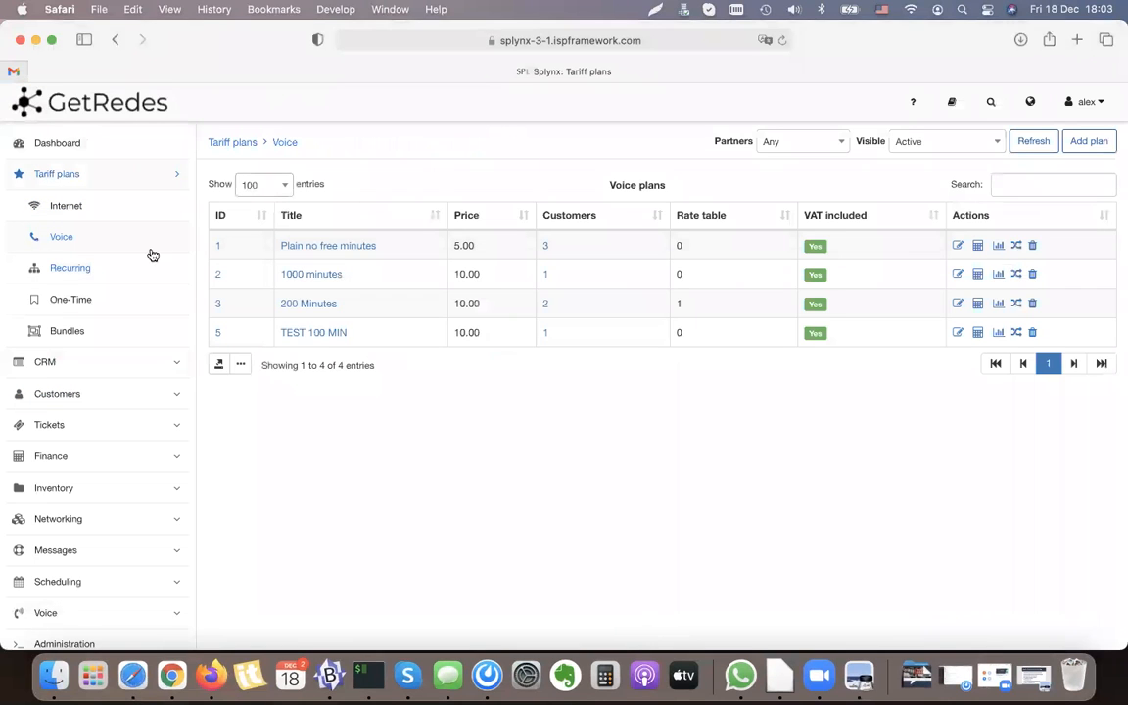
left_click(75, 267)
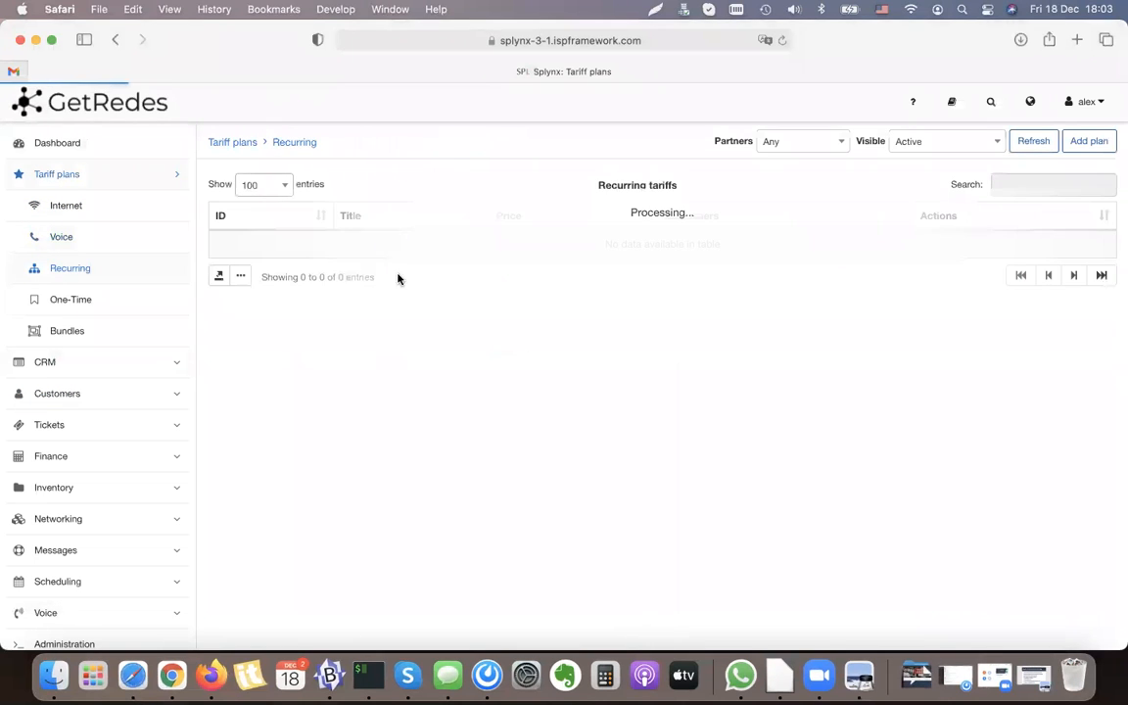
Step: Start a new bundle under the tariff plans and title it "100 MB + 20GB mobile"
left_click(93, 336)
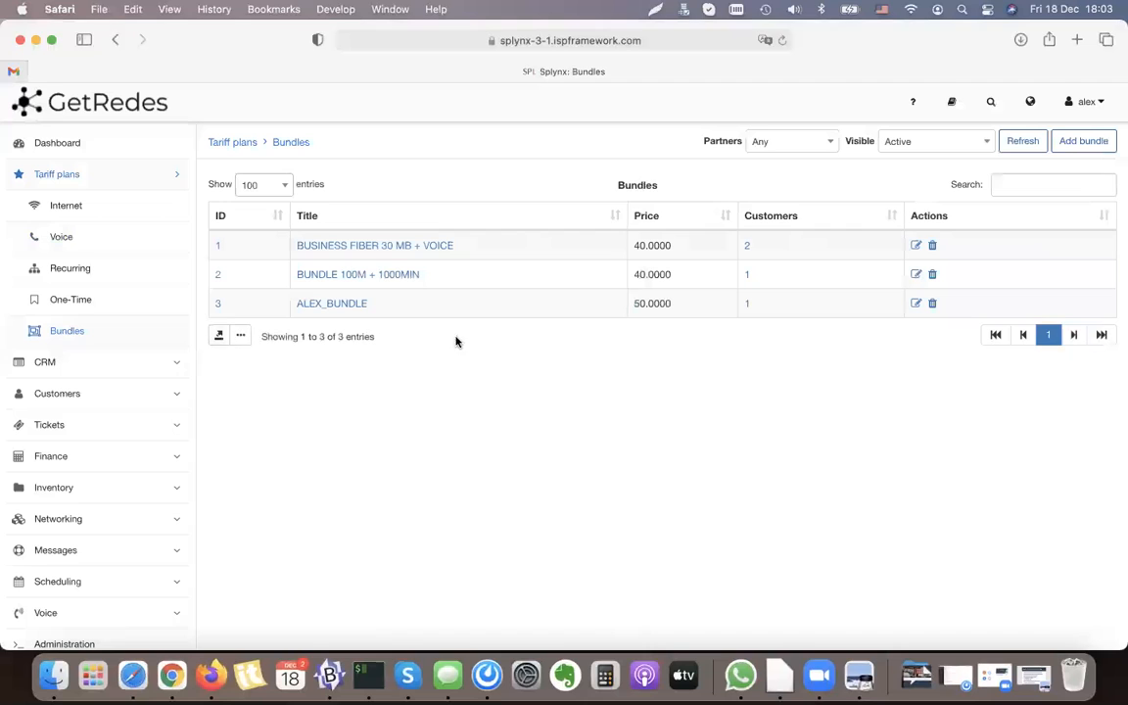
left_click(1080, 143)
left_click(282, 223)
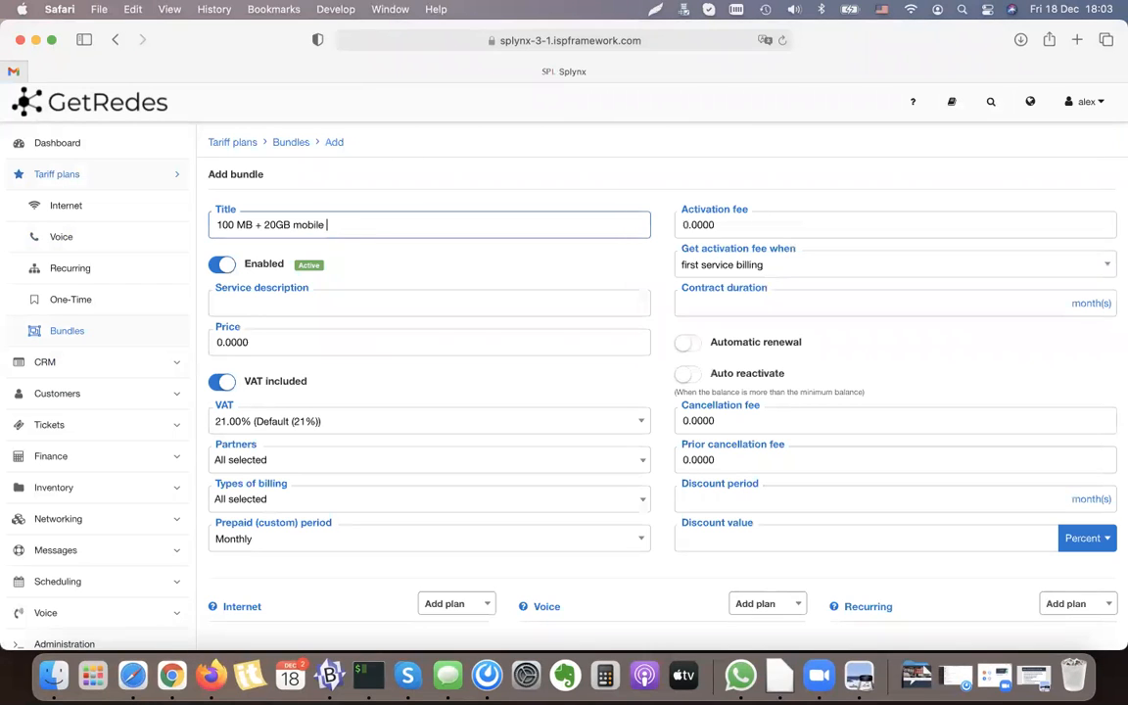
Step: Copy the title into the service description and extend it to "100 MB + 20GB mobile + Public IP, company plan"
left_click(274, 305)
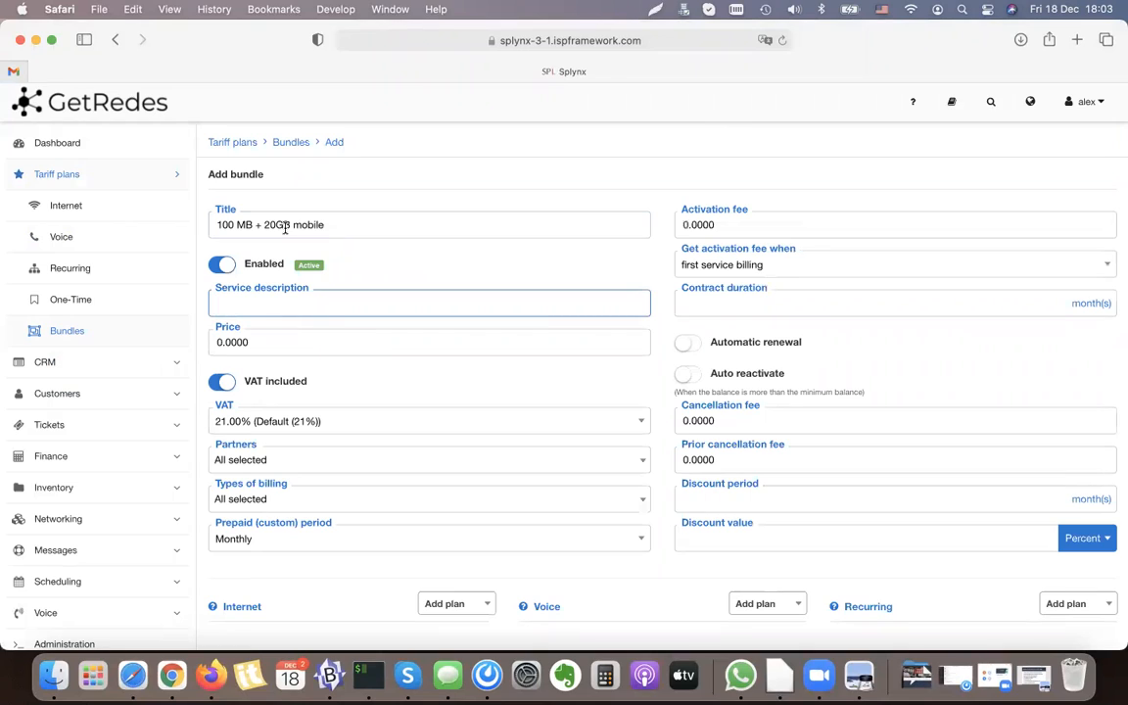
triple_click(285, 225)
key("super+c")
left_click(269, 306)
key("super+v")
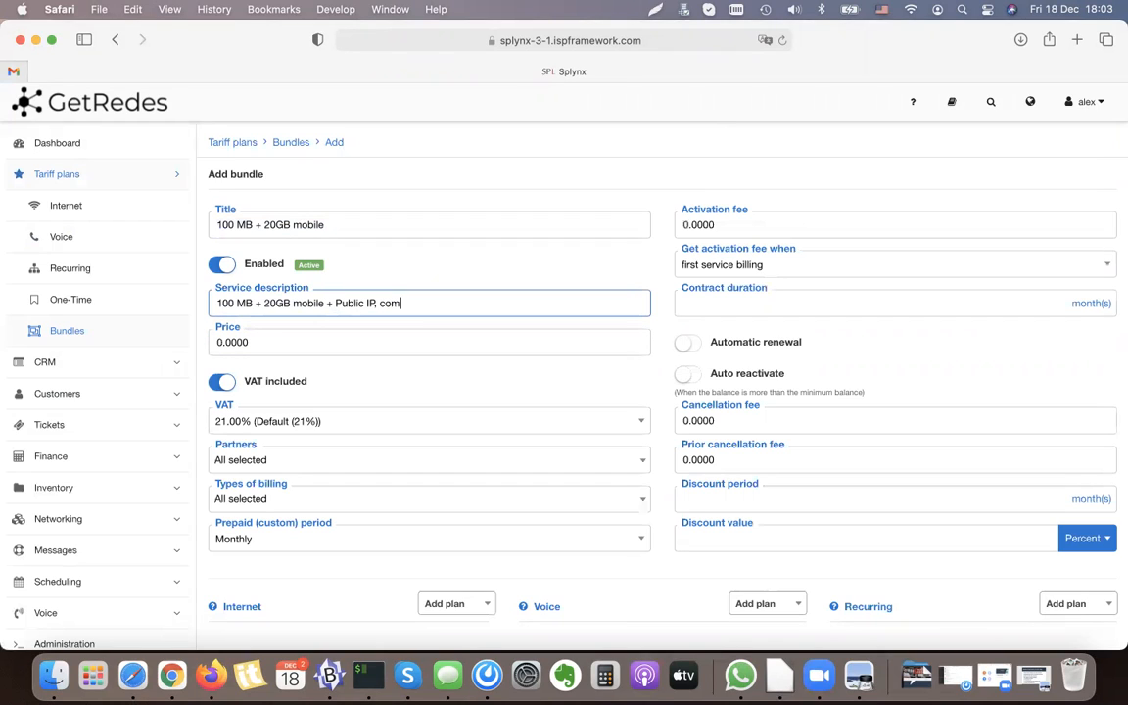
type("plan")
triple_click(364, 303)
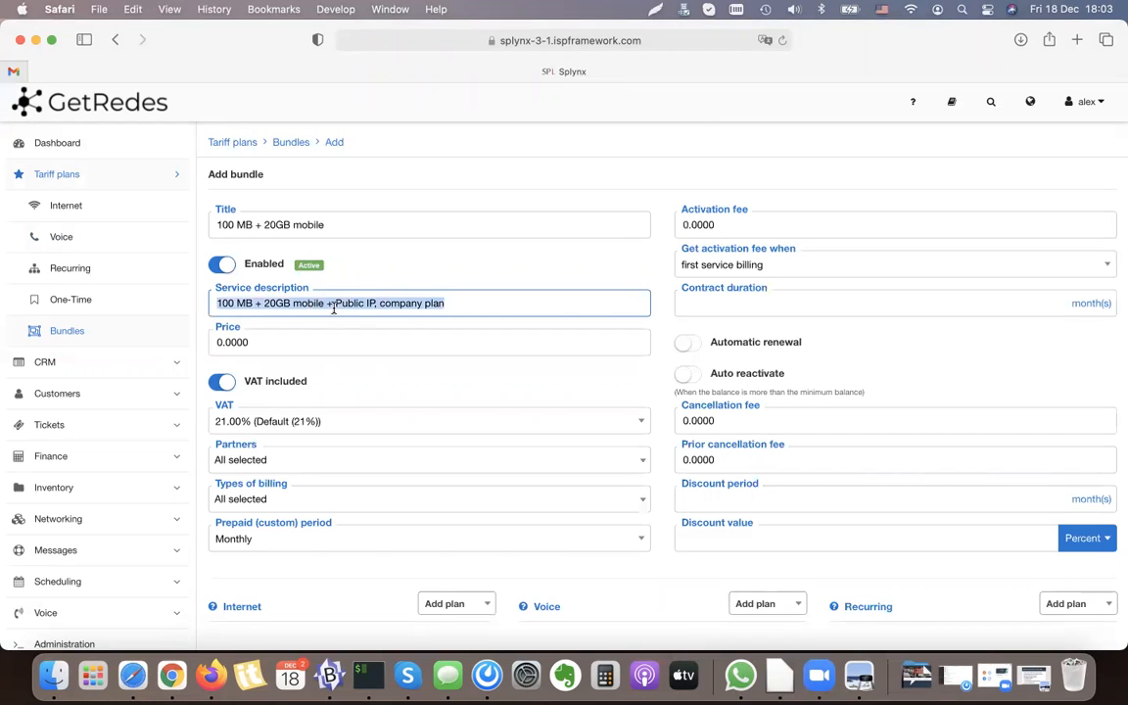
left_click(349, 304)
Step: Set the bundle's price to 40 and look over the partners setting
double_click(246, 343)
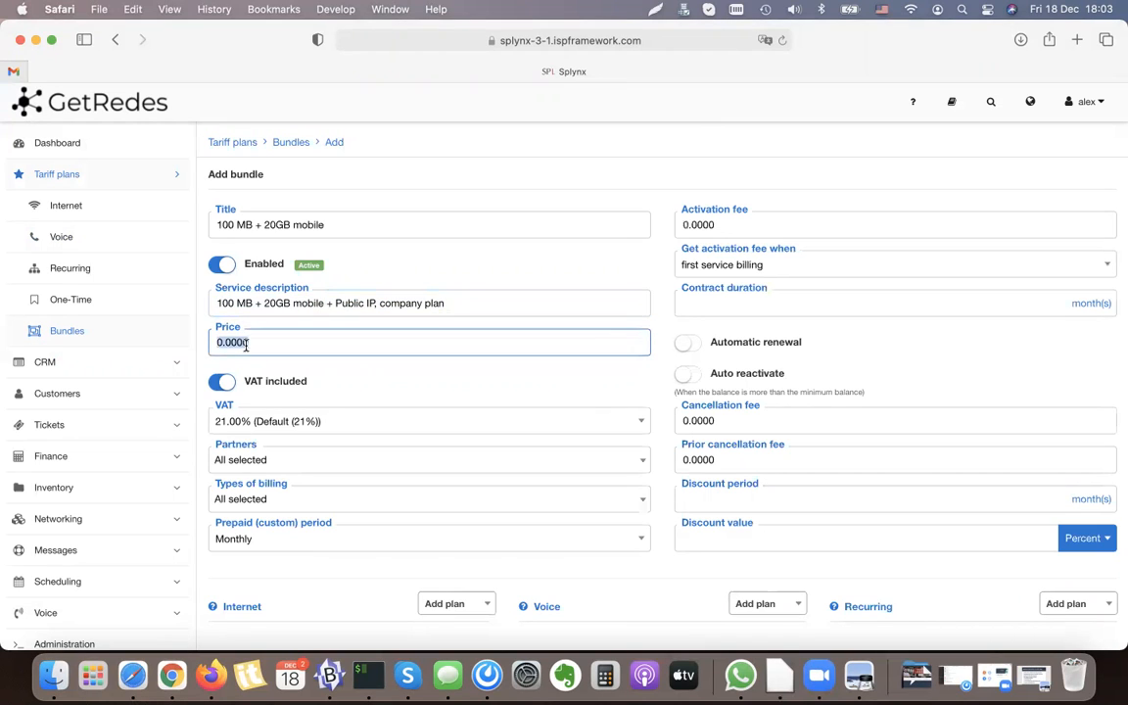
type("40")
left_click(634, 210)
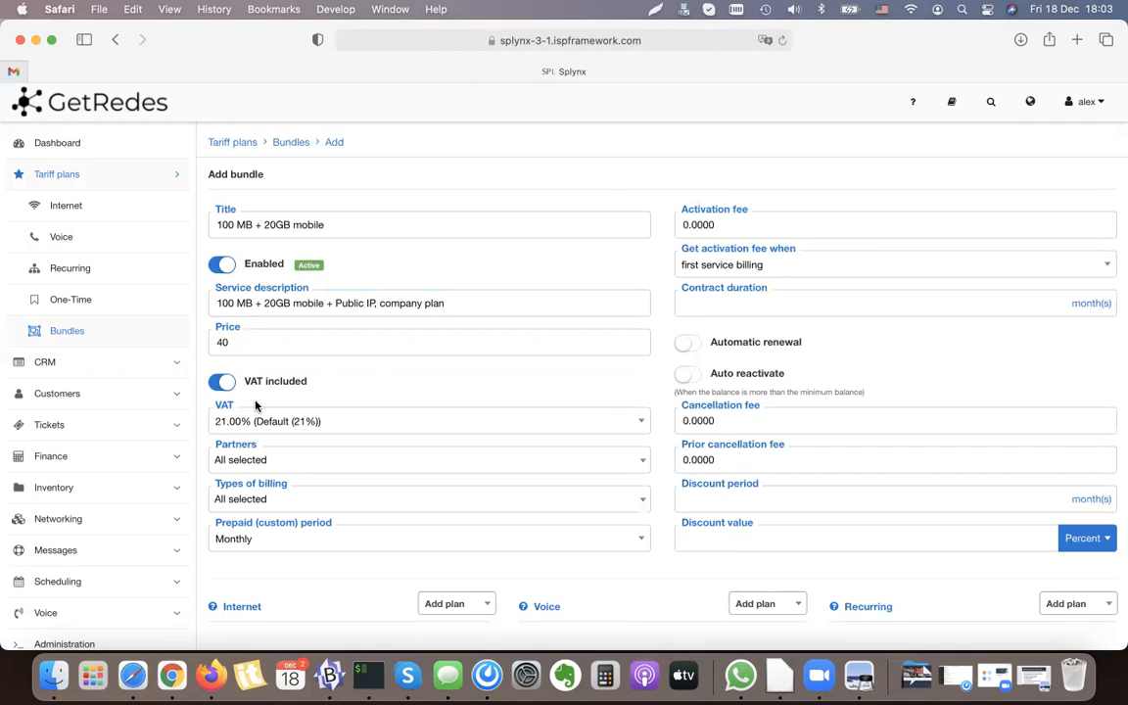
scroll(256, 406, "down", 1)
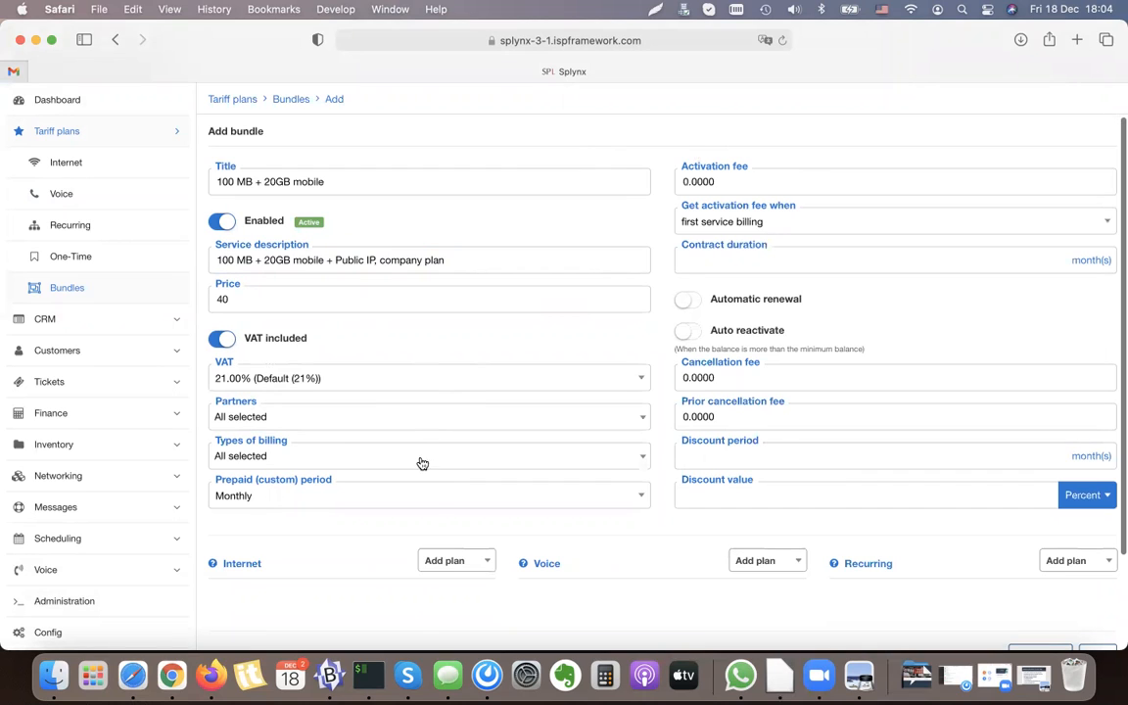
left_click(300, 416)
left_click(293, 416)
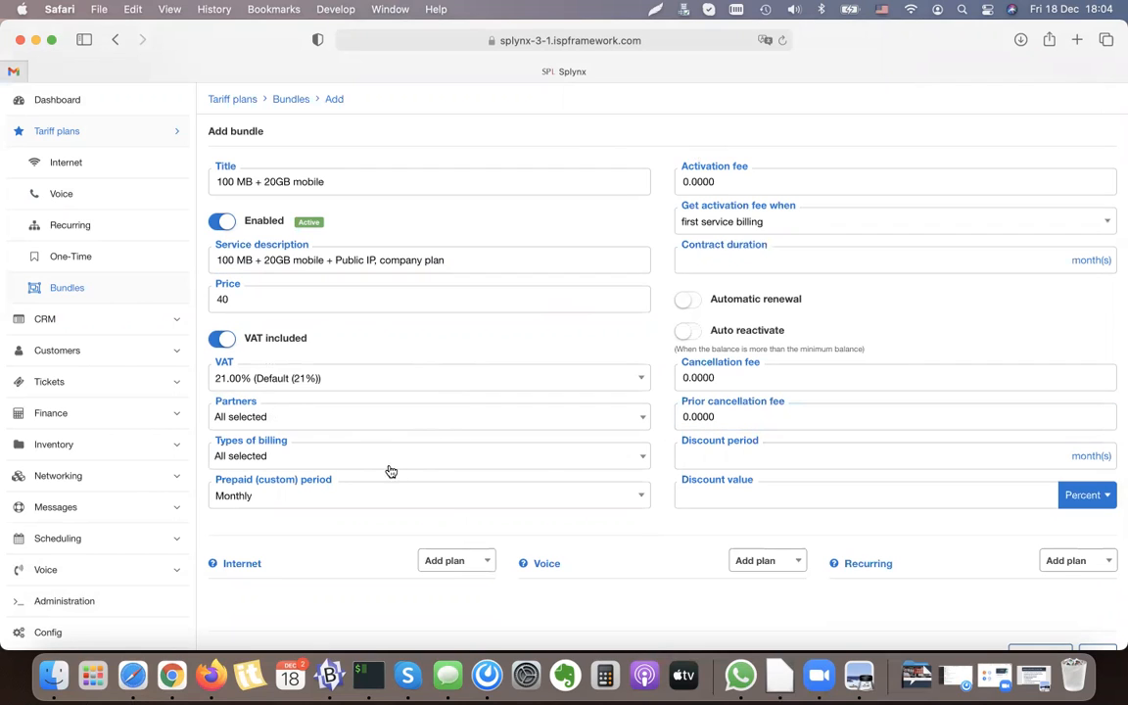
Step: Set the activation fee to 50, charged at first service billing
scroll(723, 195, "up", 1)
left_click(708, 207)
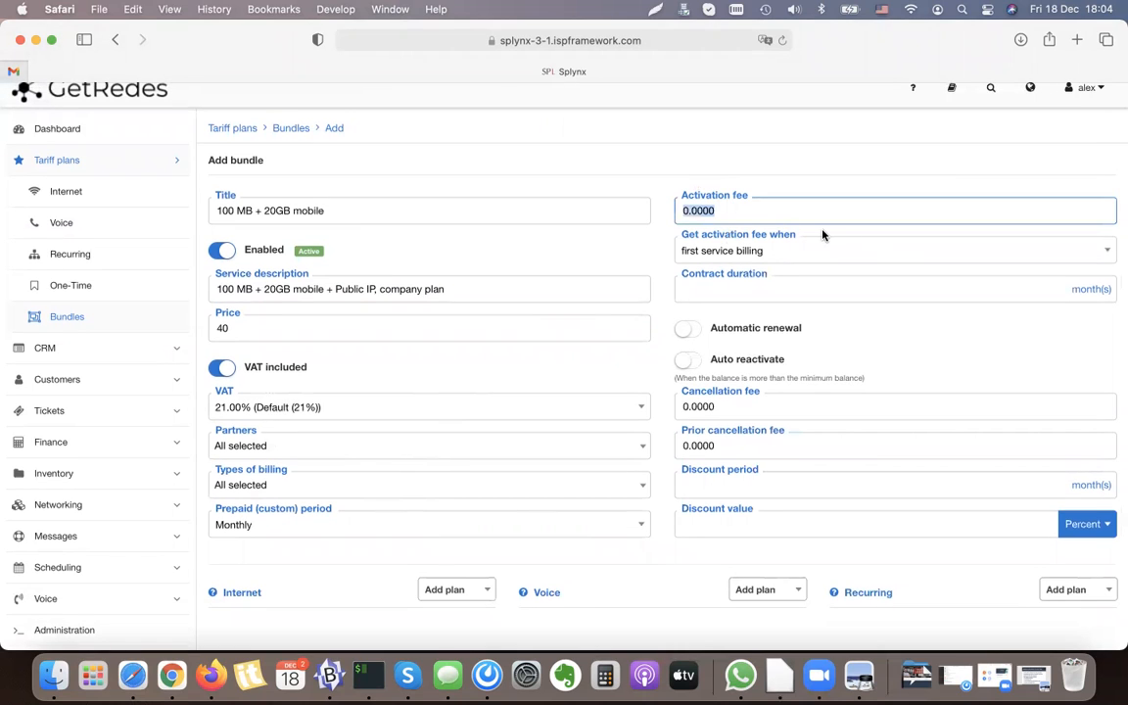
type("50")
scroll(763, 216, "up", 1)
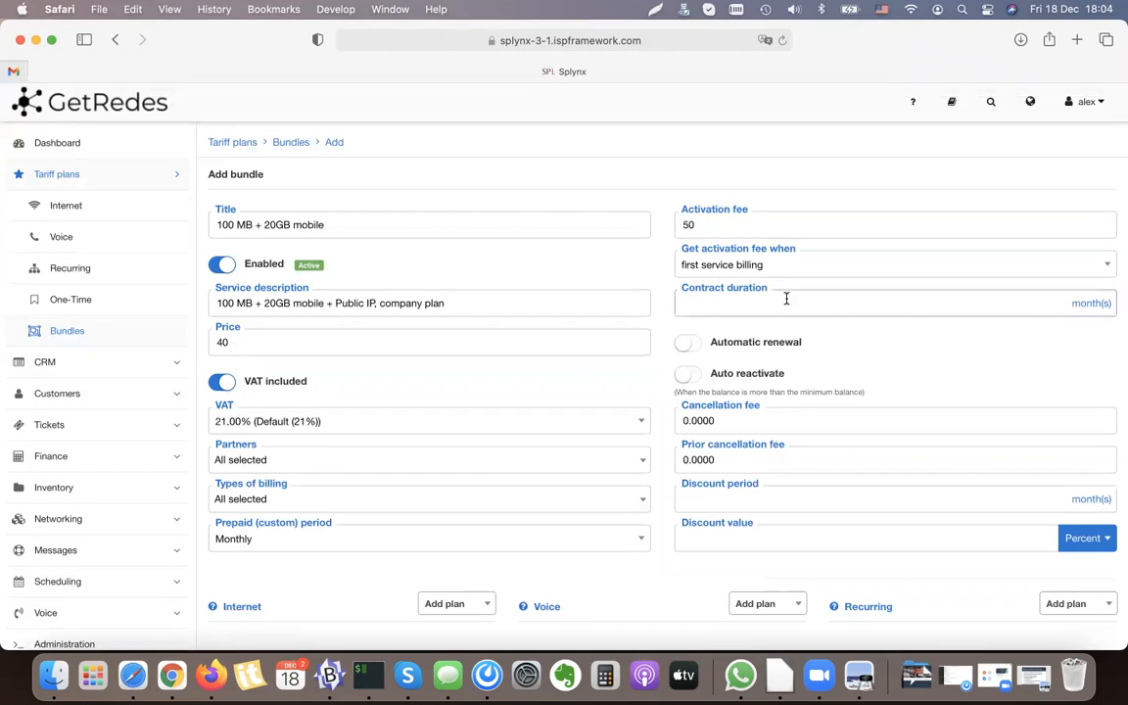
left_click(723, 265)
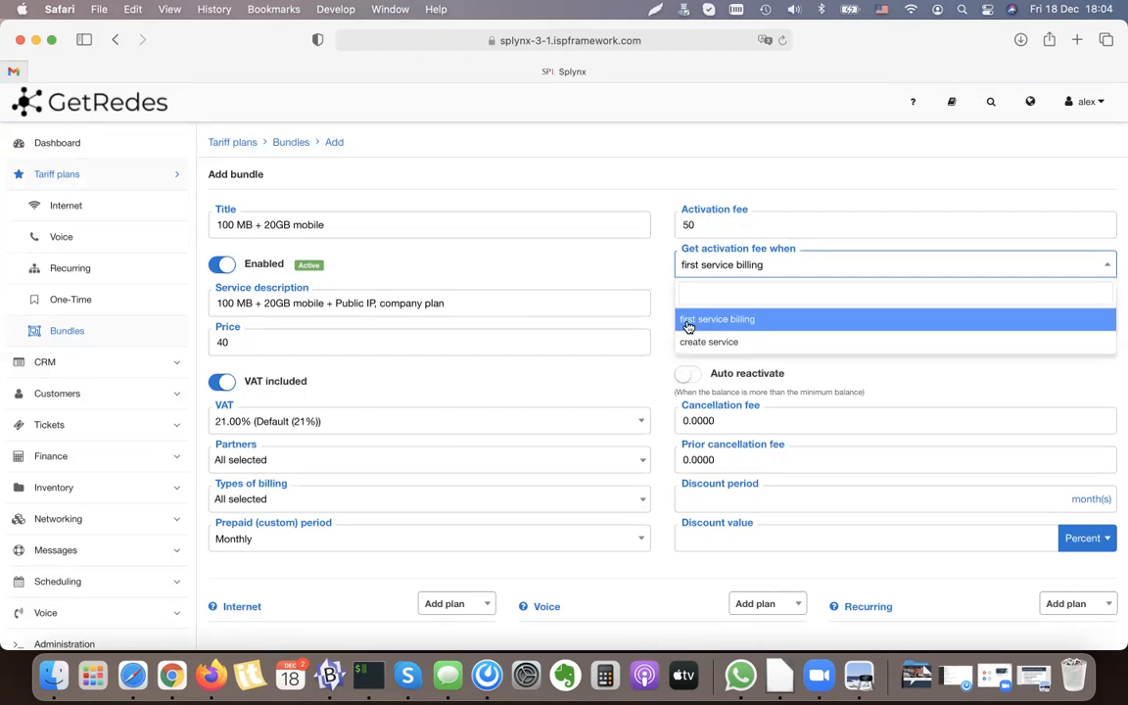
left_click(742, 320)
Step: Set the contract duration to 12 months and enable automatic renewal
left_click(791, 304)
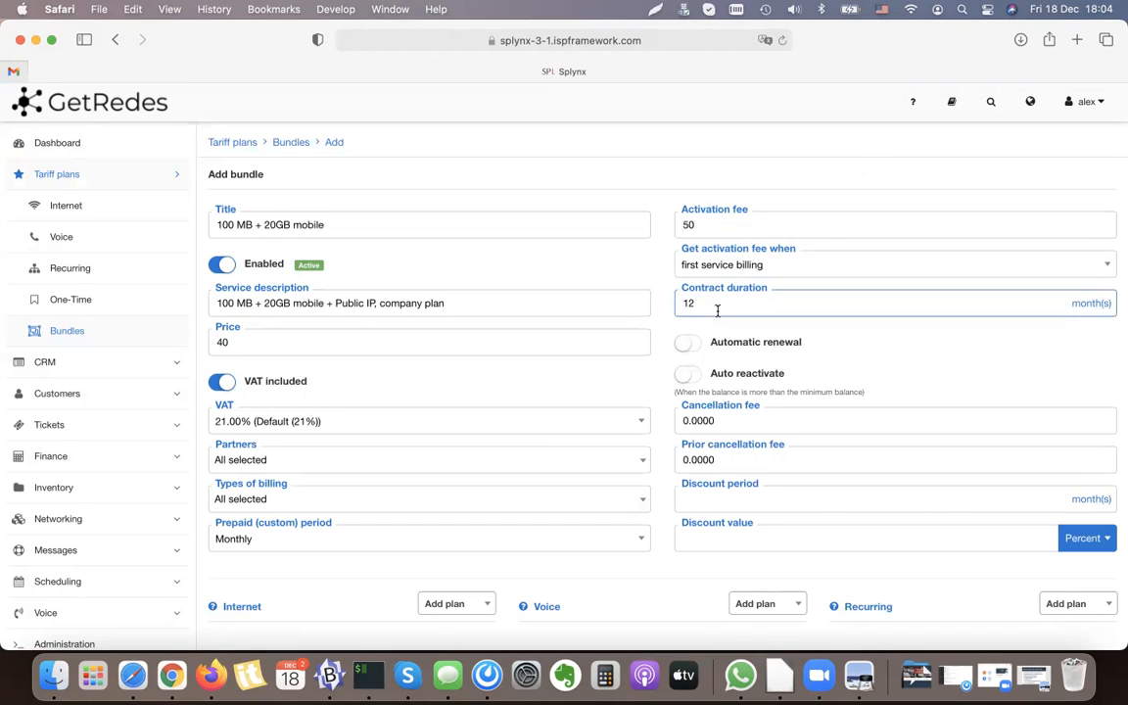
left_click(756, 342)
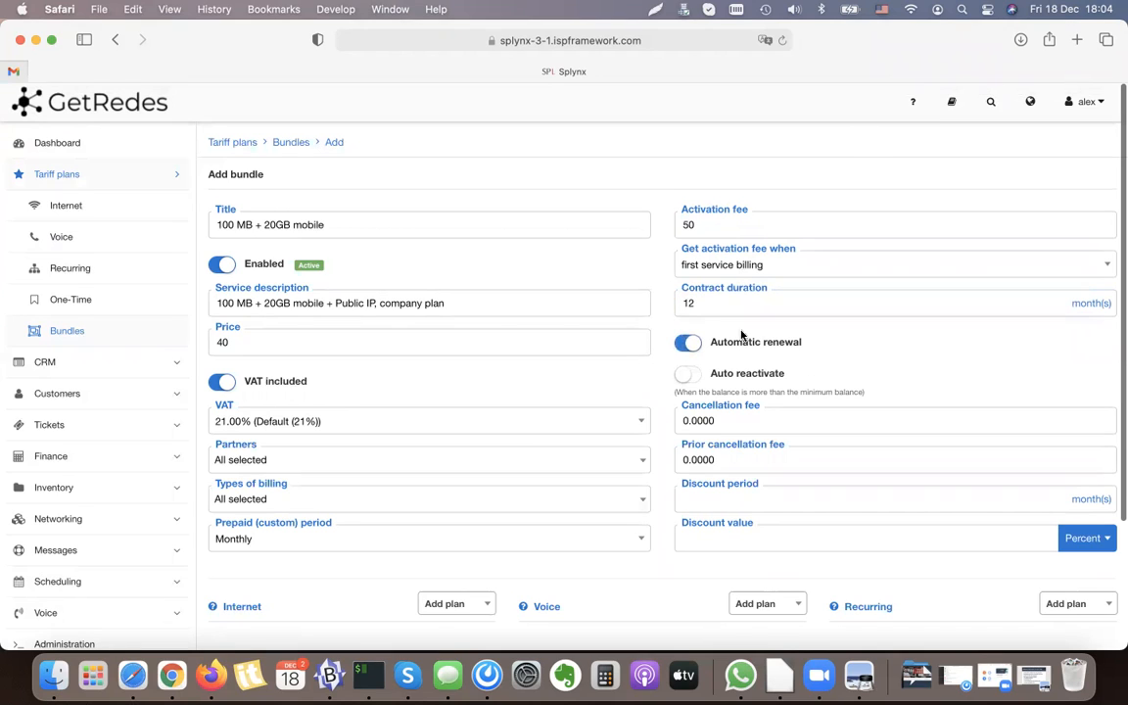
left_click(710, 306)
left_click(777, 353)
Step: Set the prior cancellation fee for ending the contract early to 100
scroll(848, 329, "down", 1)
left_click(697, 400)
double_click(697, 401)
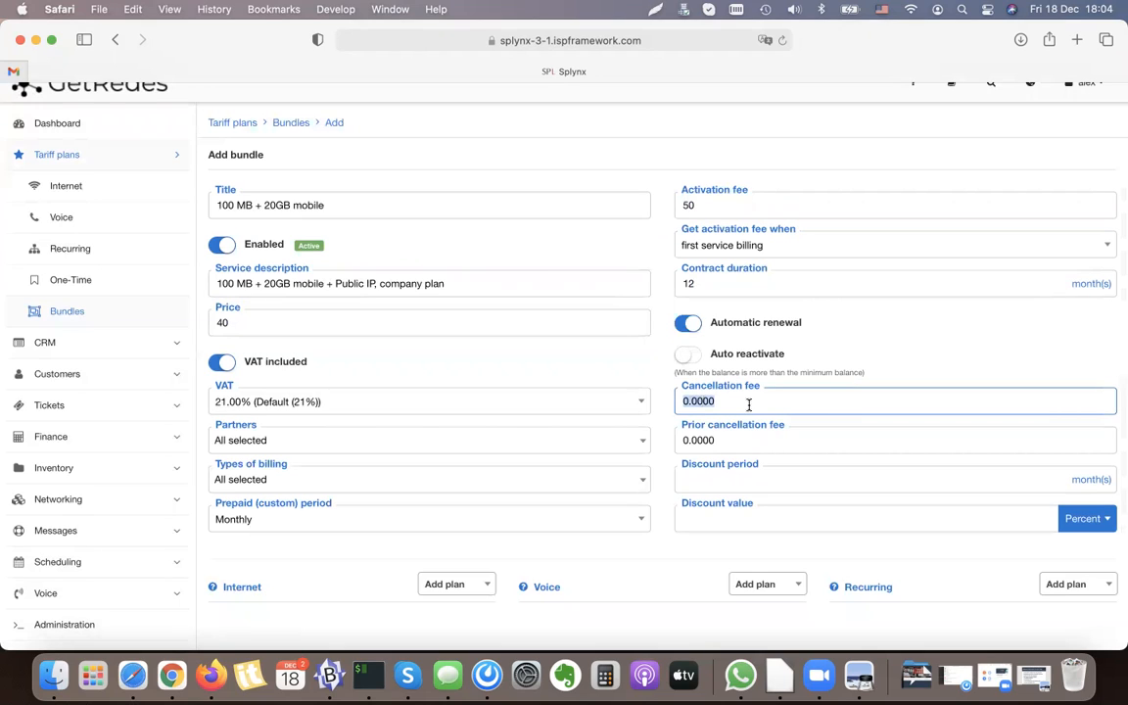
left_click(700, 287)
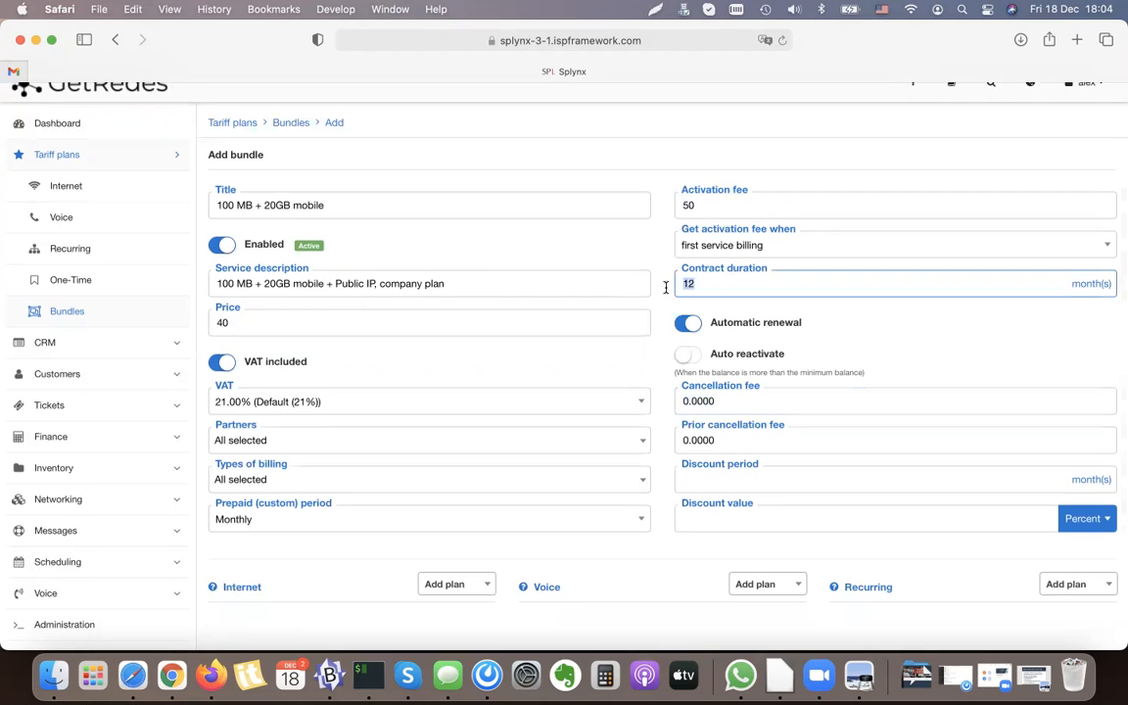
left_click(729, 437)
double_click(730, 438)
type("1")
Step: Set the regular cancellation fee to 20 and look over the discount period and discount value fields
left_click(714, 290)
left_click(713, 395)
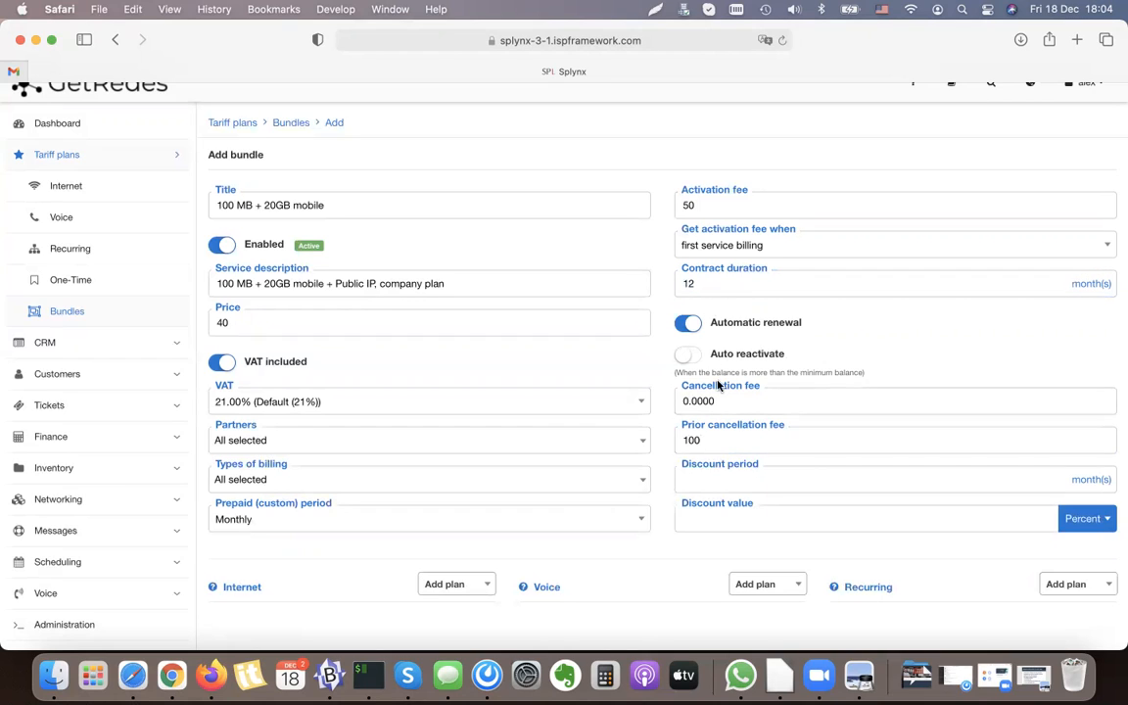
left_click_drag(761, 385, 684, 385)
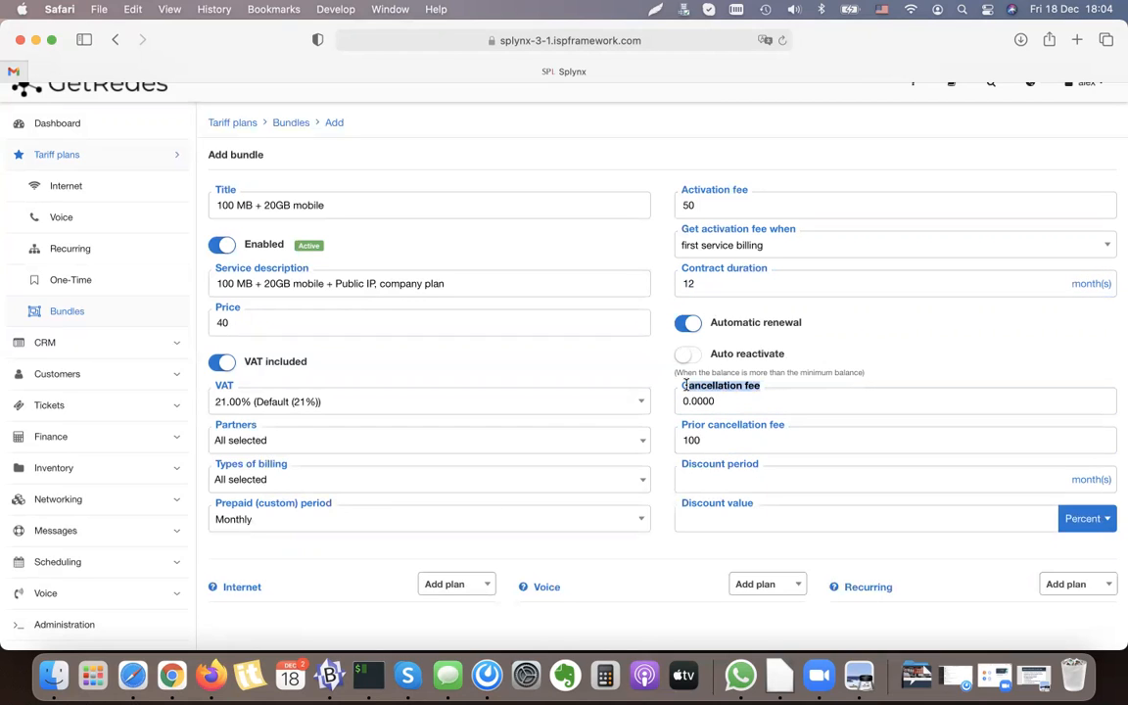
double_click(704, 401)
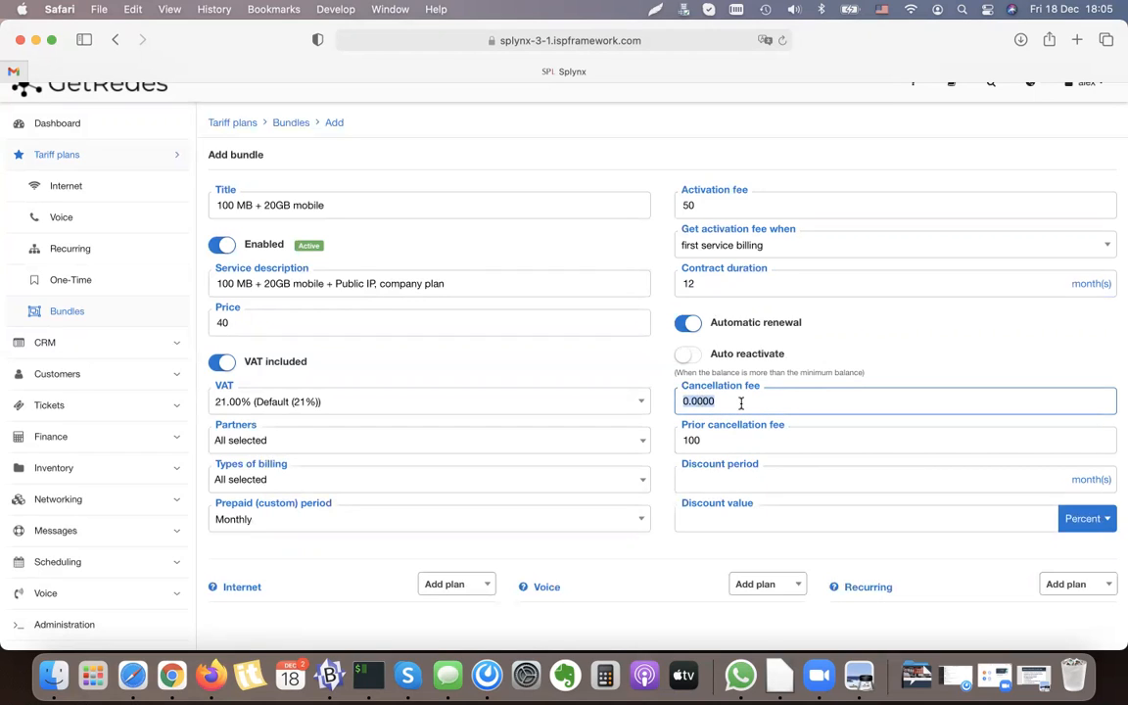
type("20")
key("Tab")
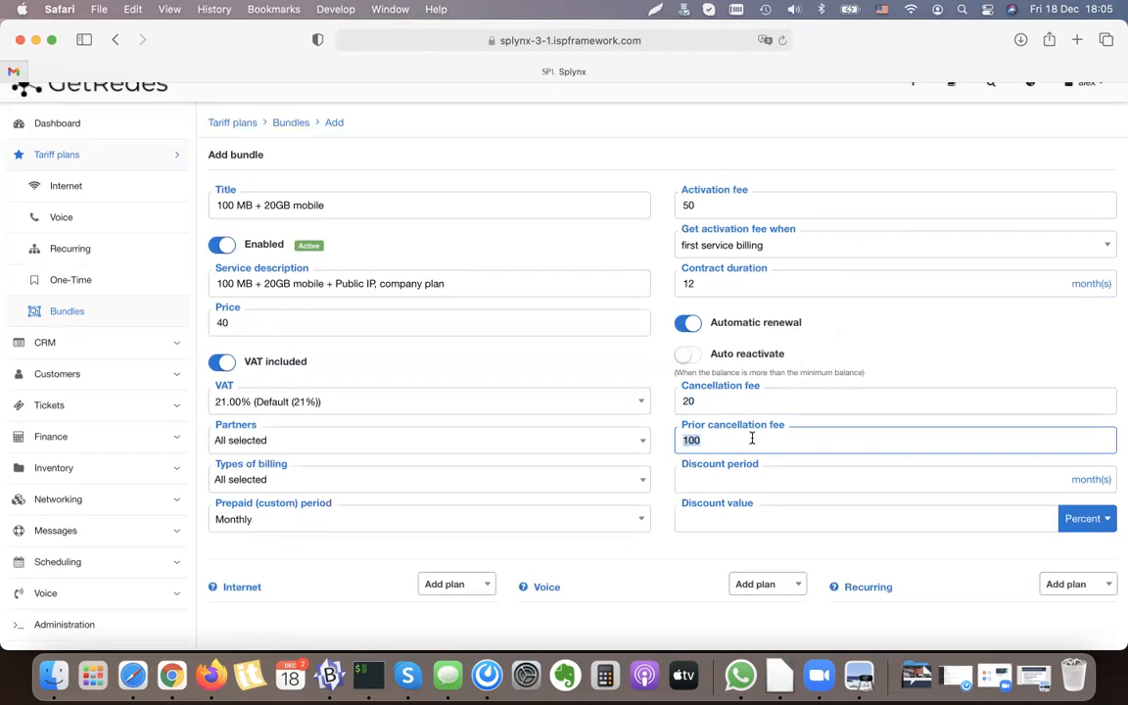
left_click(698, 439)
left_click(779, 478)
left_click(734, 520)
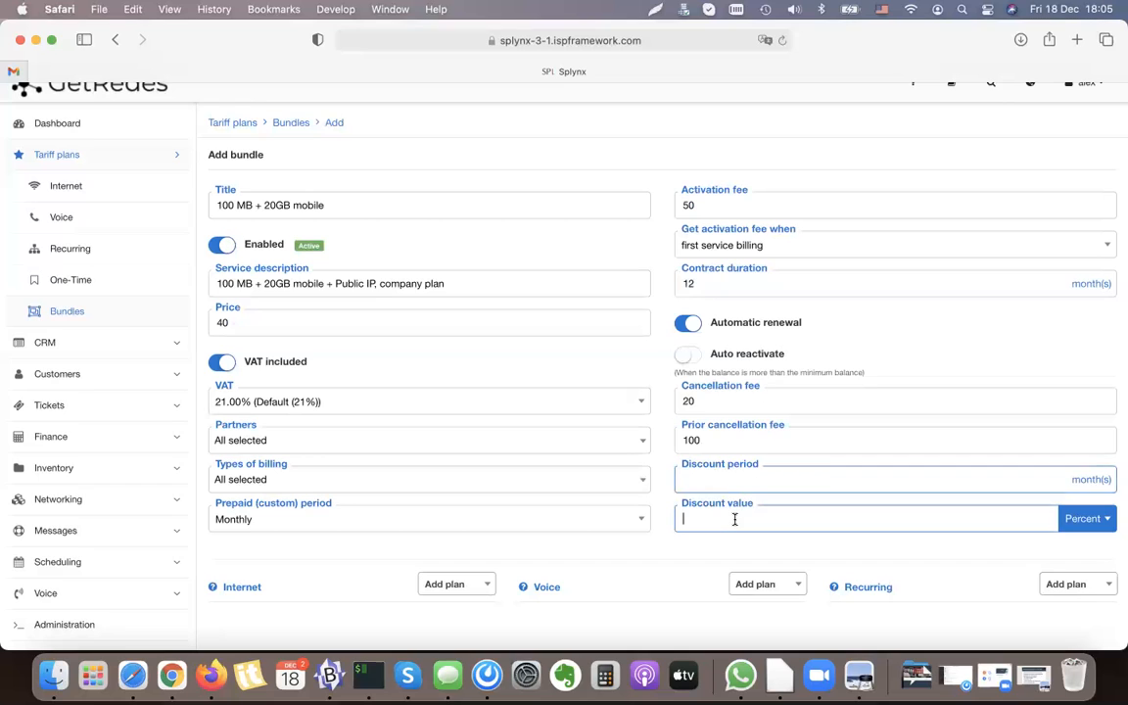
Step: Add the 50MEG Internet plan and the TEST 100 MIN voice plan to the bundle
scroll(808, 486, "down", 3)
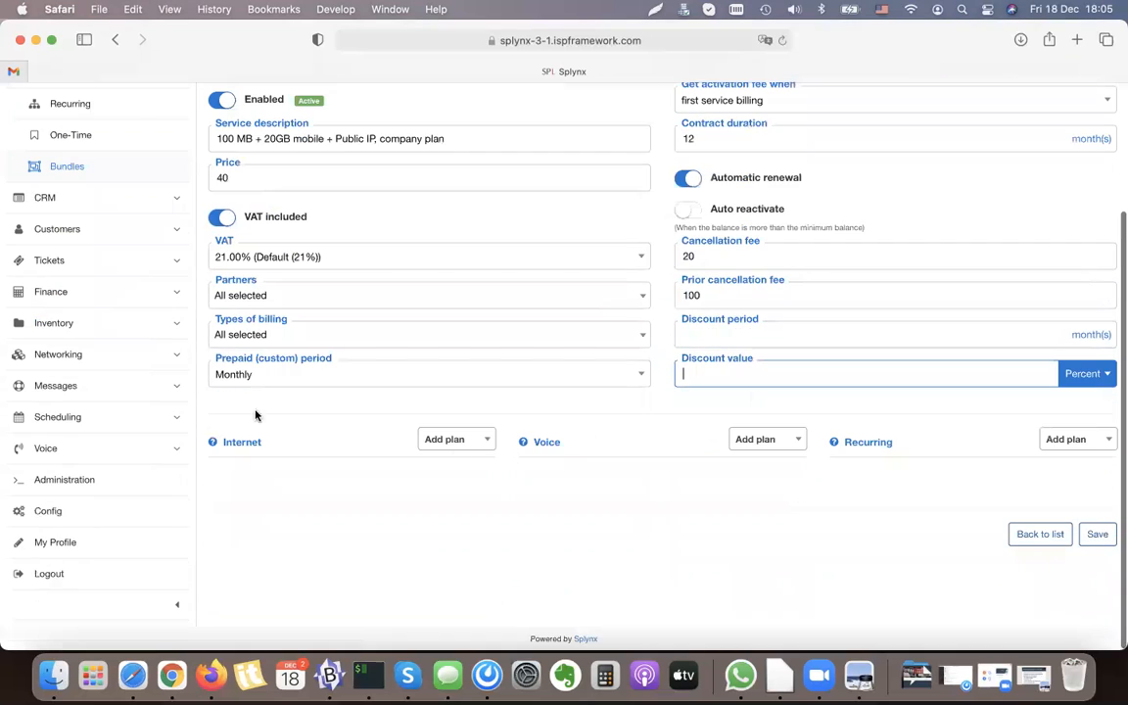
left_click(445, 438)
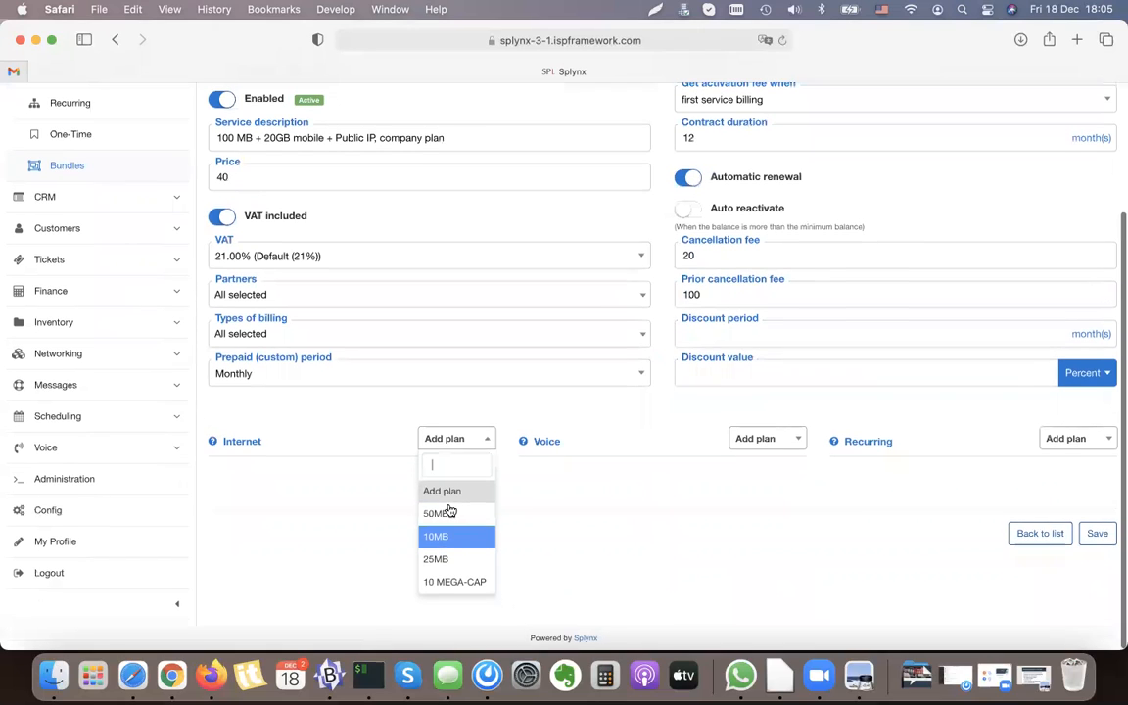
left_click(443, 514)
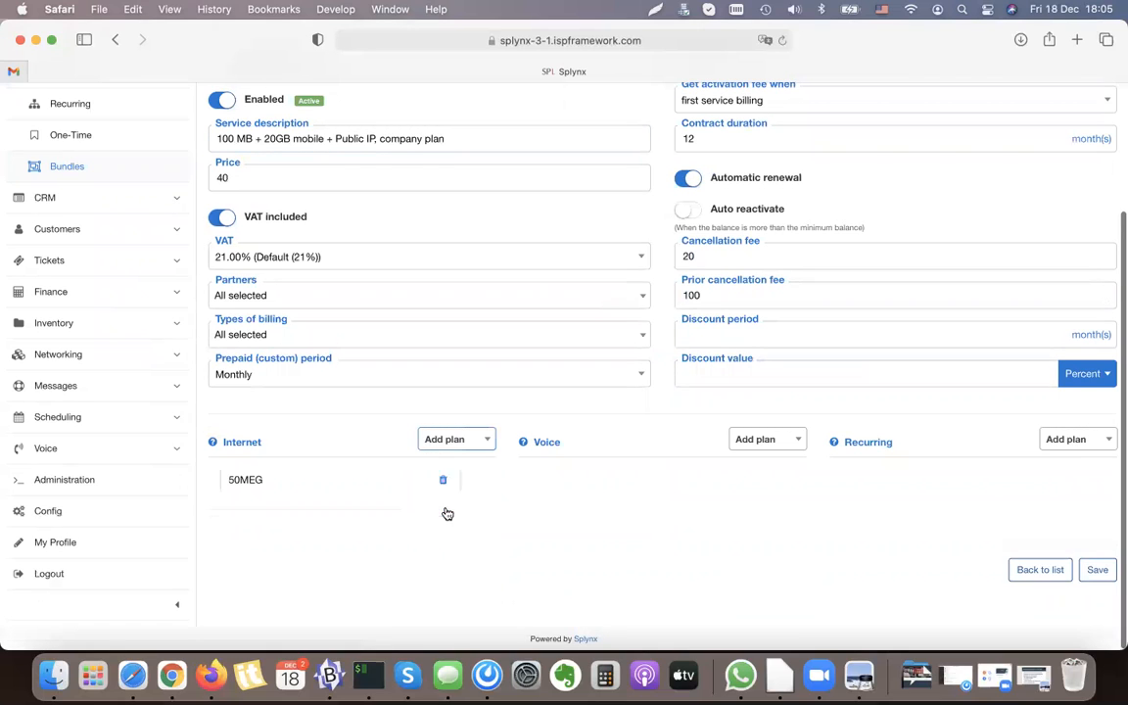
scroll(563, 460, "up", 1)
left_click(773, 452)
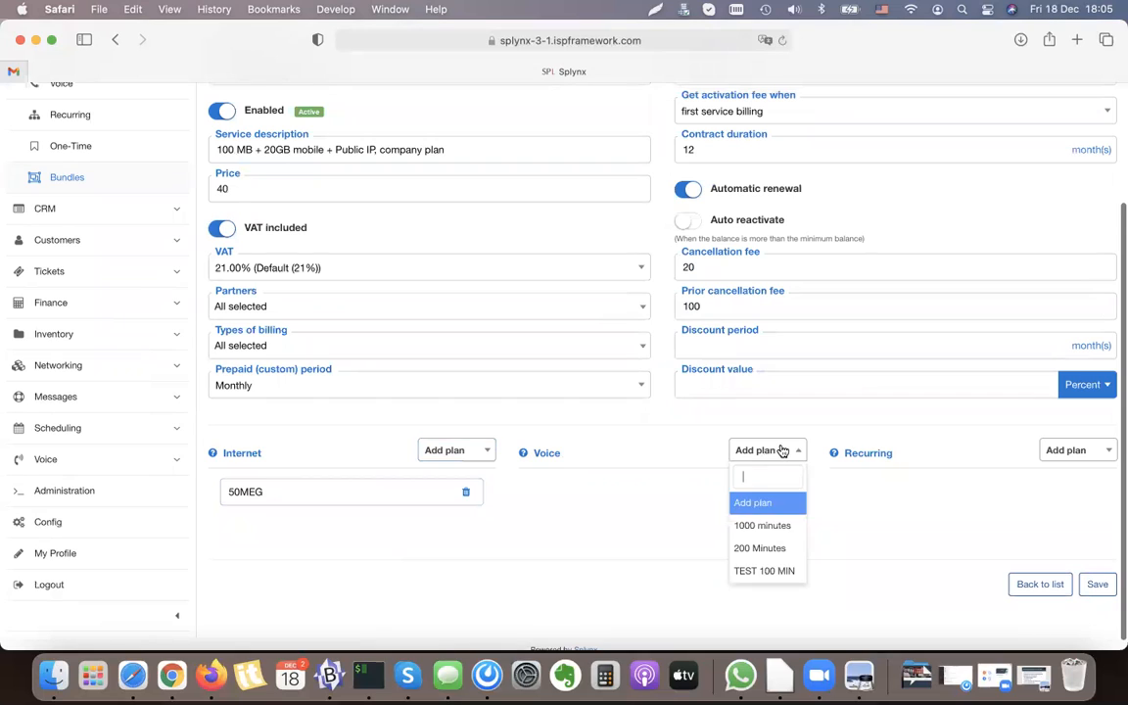
left_click(776, 573)
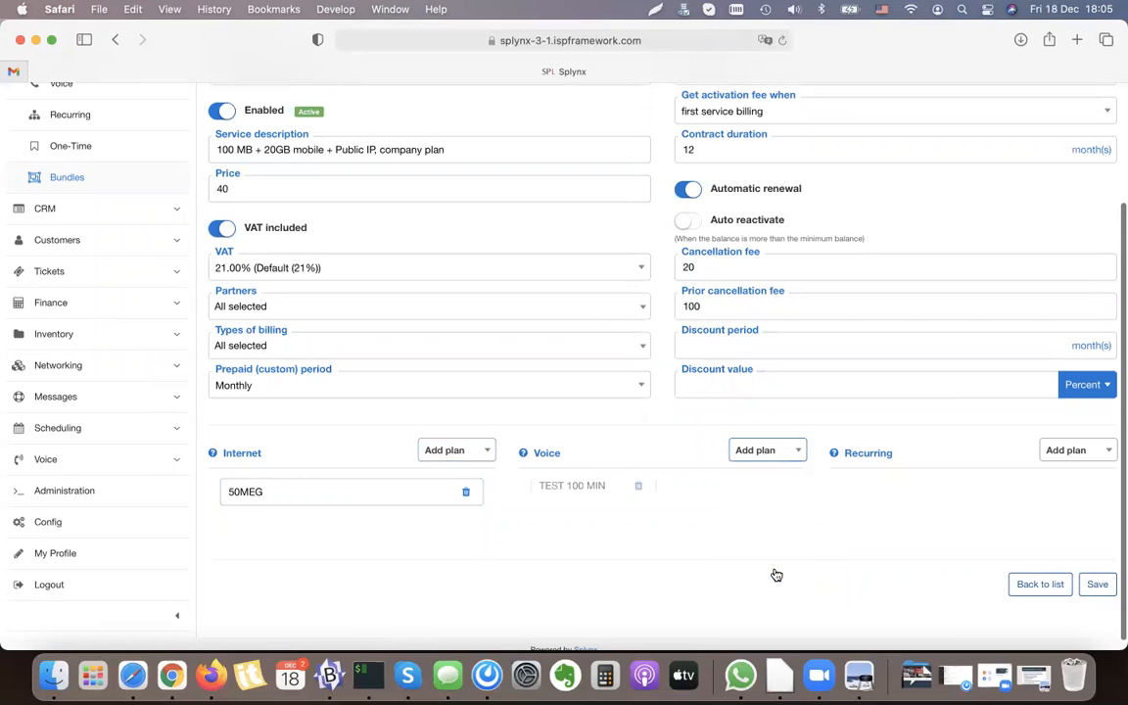
Step: Add the Public IP recurring plan to the bundle and save the bundle
left_click(1072, 451)
left_click(1065, 525)
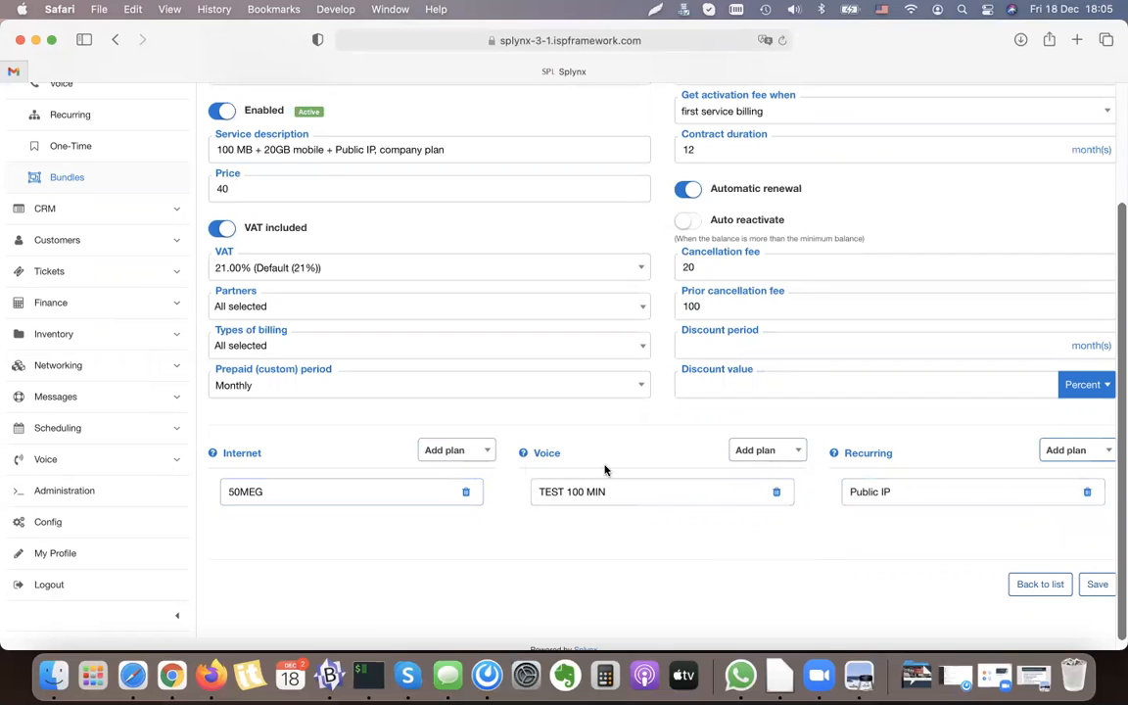
left_click(1097, 584)
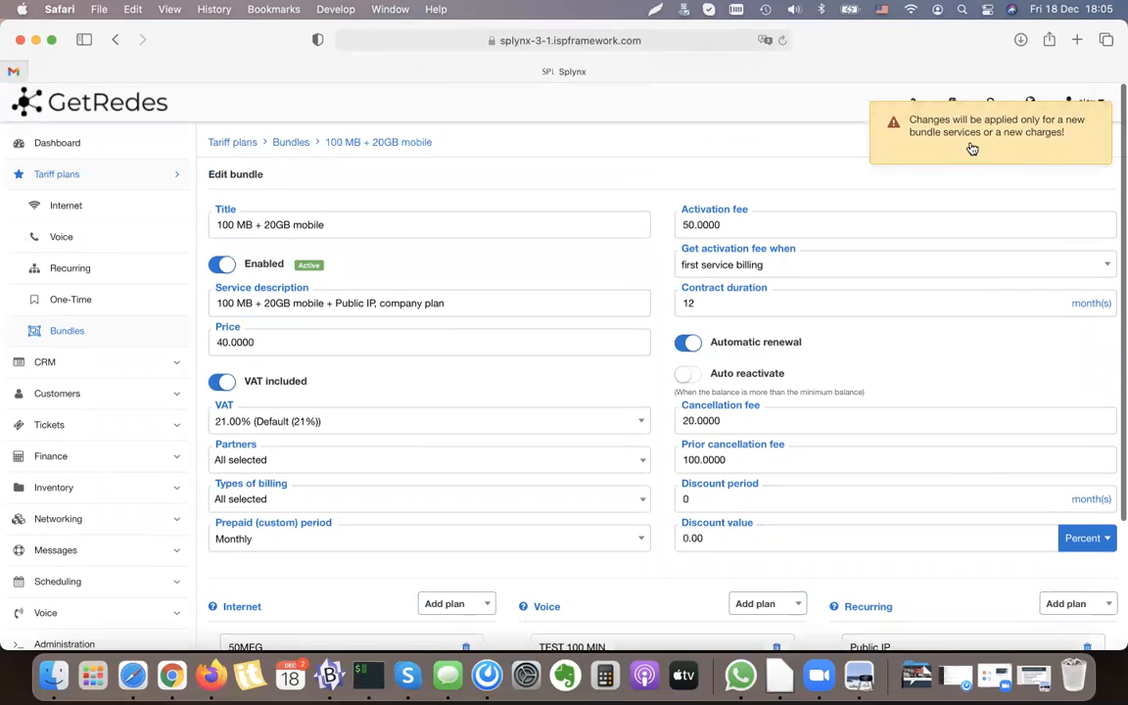
Step: Return to the bundles list, refresh it and check the 100 MB + 20GB mobile entry
left_click(60, 328)
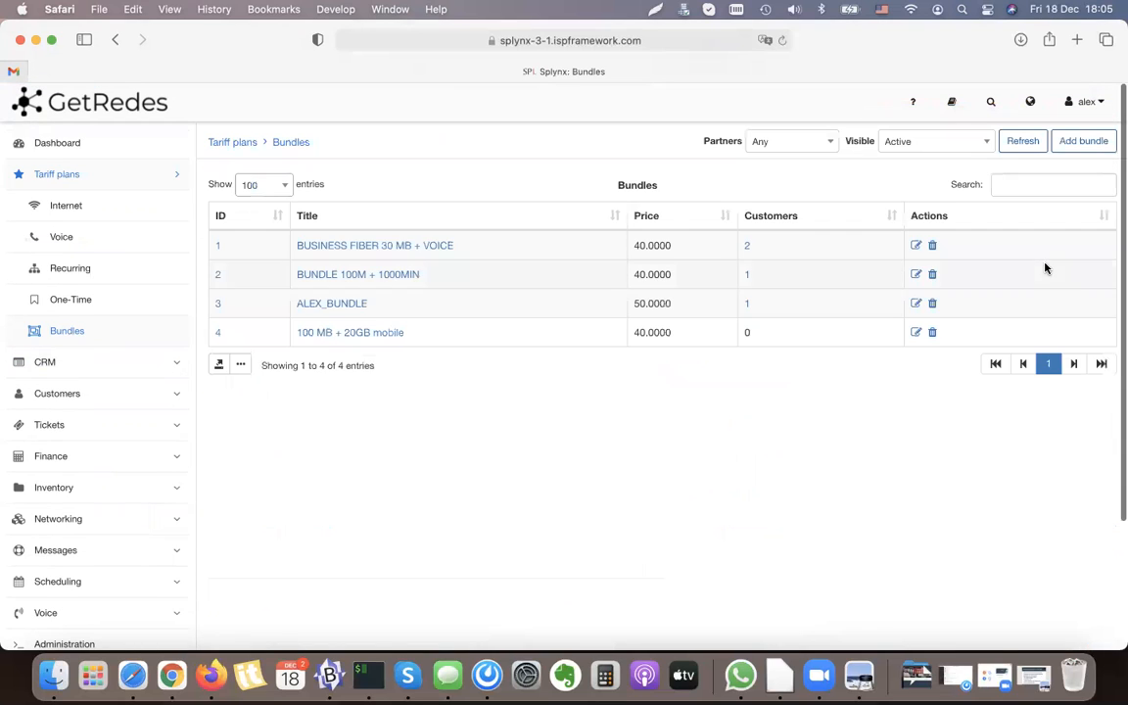
left_click(1022, 141)
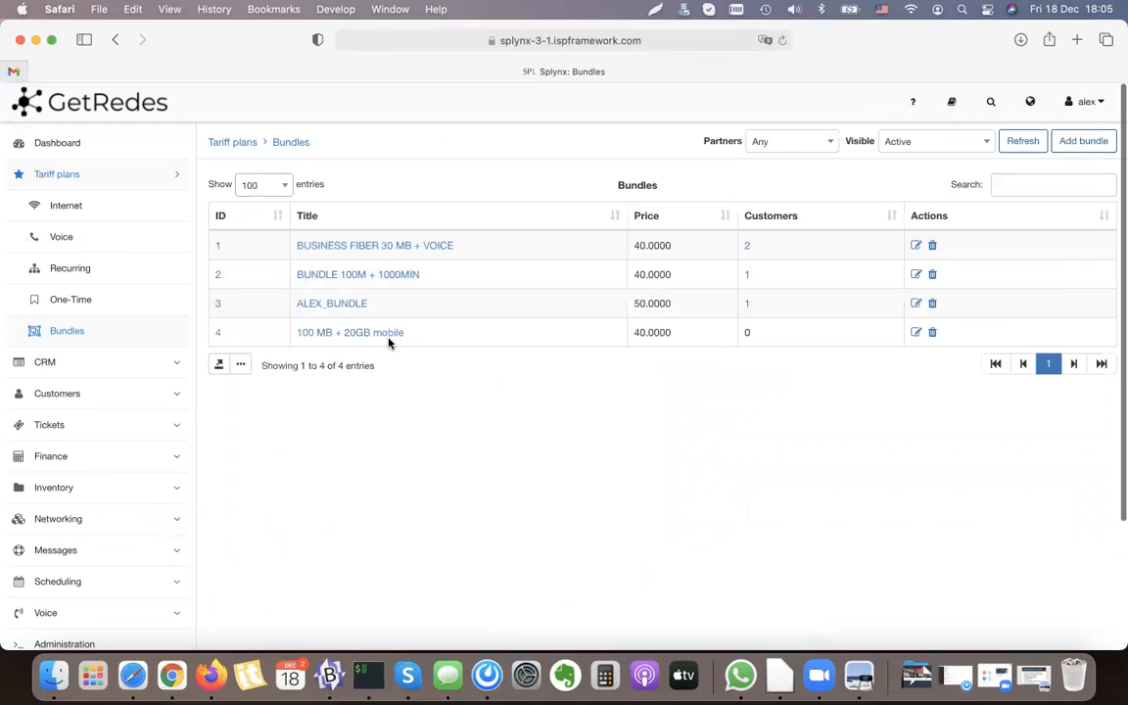
left_click_drag(428, 340, 297, 335)
left_click(440, 393)
Step: Return to the view page of the last opened customer
left_click(88, 399)
left_click(73, 362)
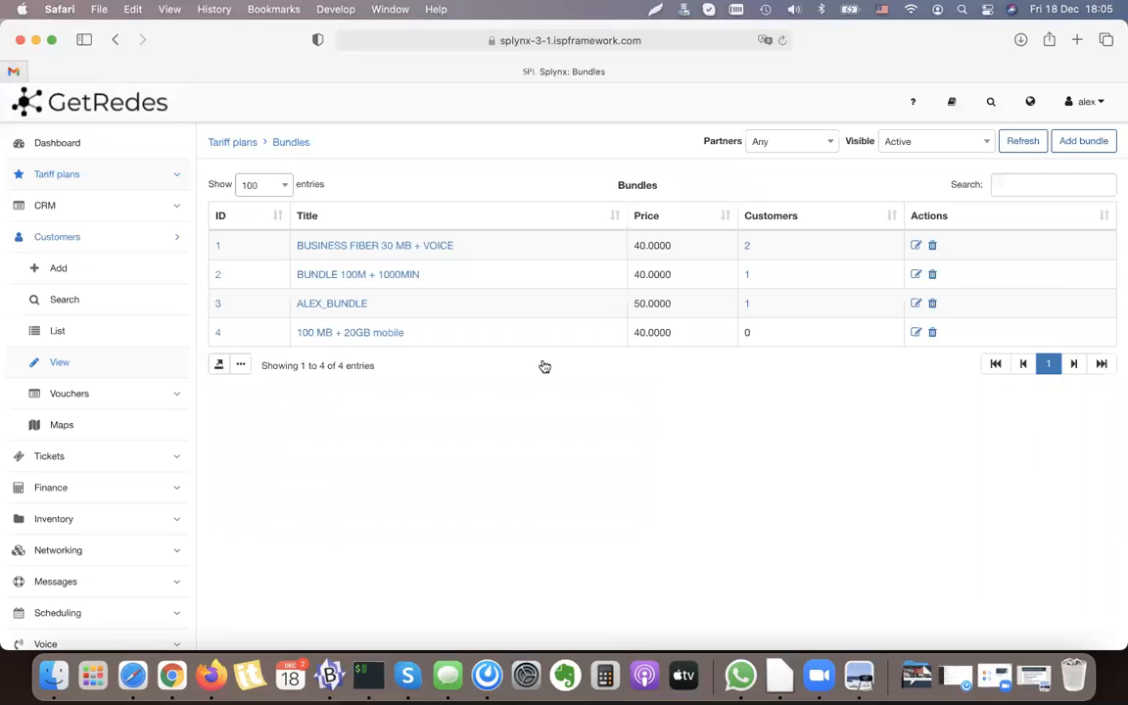
Step: Open the customer's services and start a new bundle service using the 100 MB + 20GB mobile bundle
left_click(323, 188)
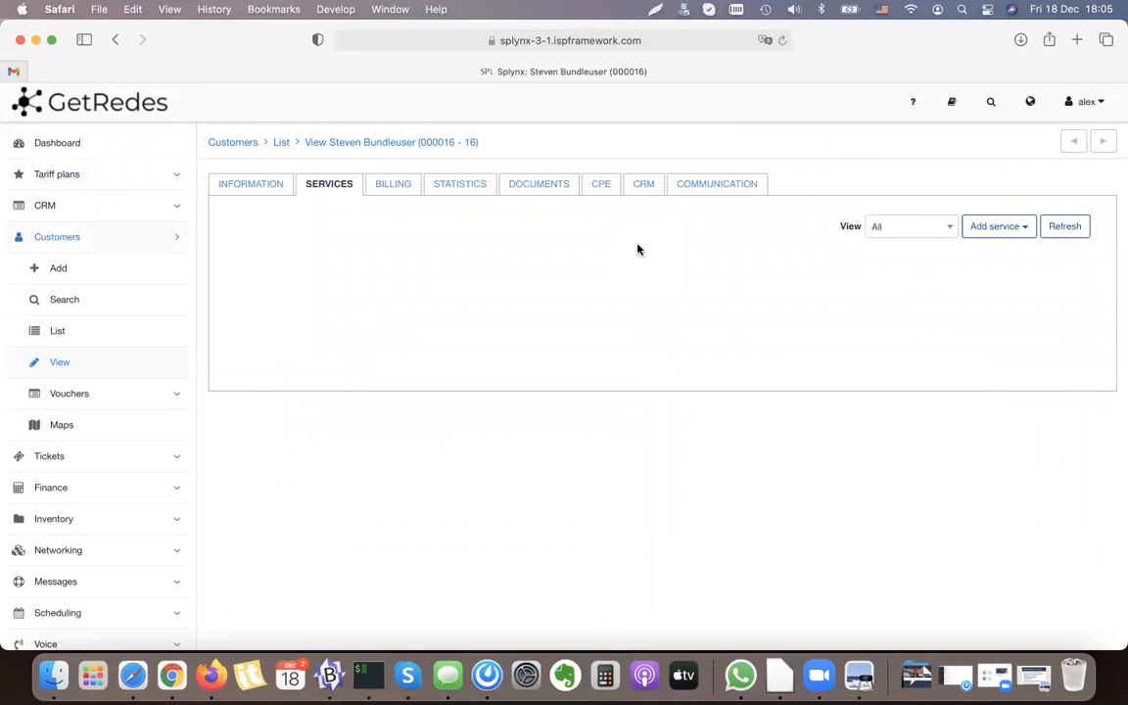
left_click(1012, 225)
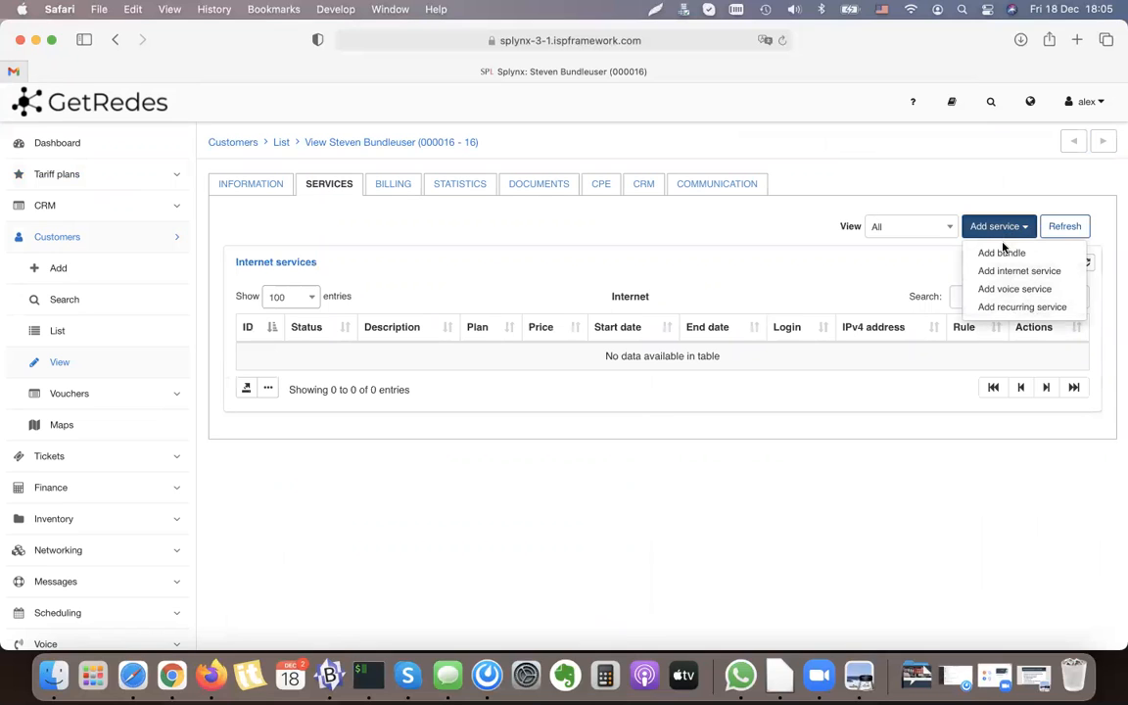
left_click(1000, 253)
left_click(487, 186)
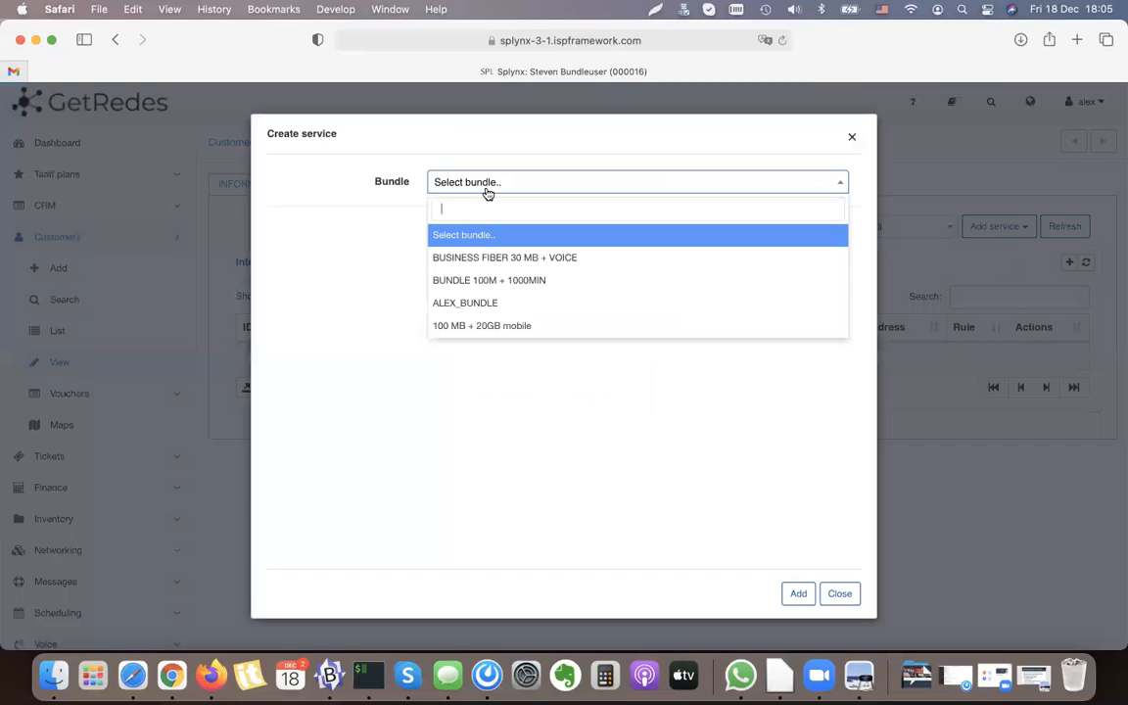
left_click(513, 325)
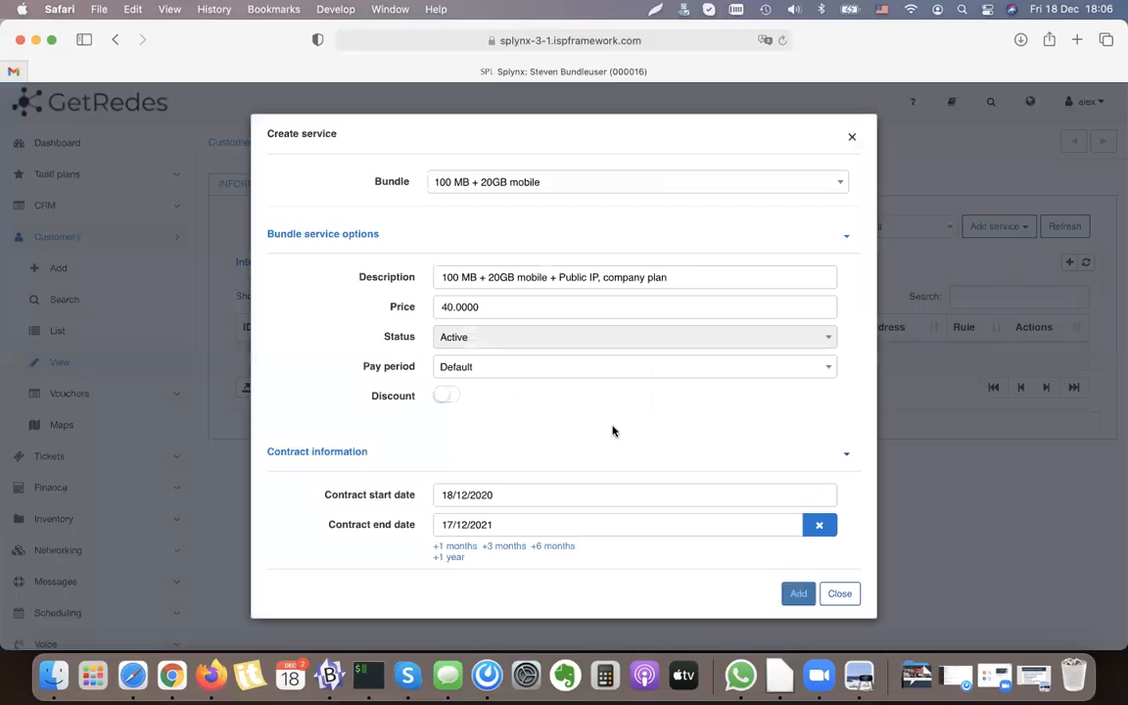
Step: Review the new service's bundle options, contract start and end dates, and automatic renewal setting
scroll(612, 431, "down", 2)
left_click(498, 454)
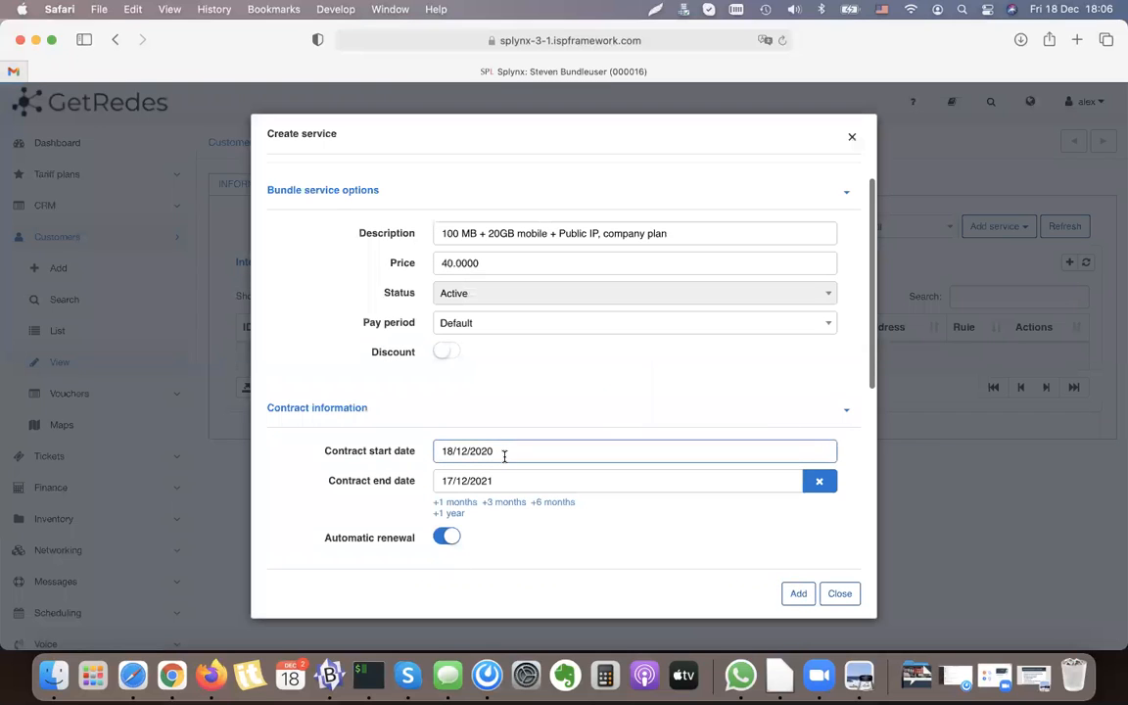
scroll(507, 450, "down", 2)
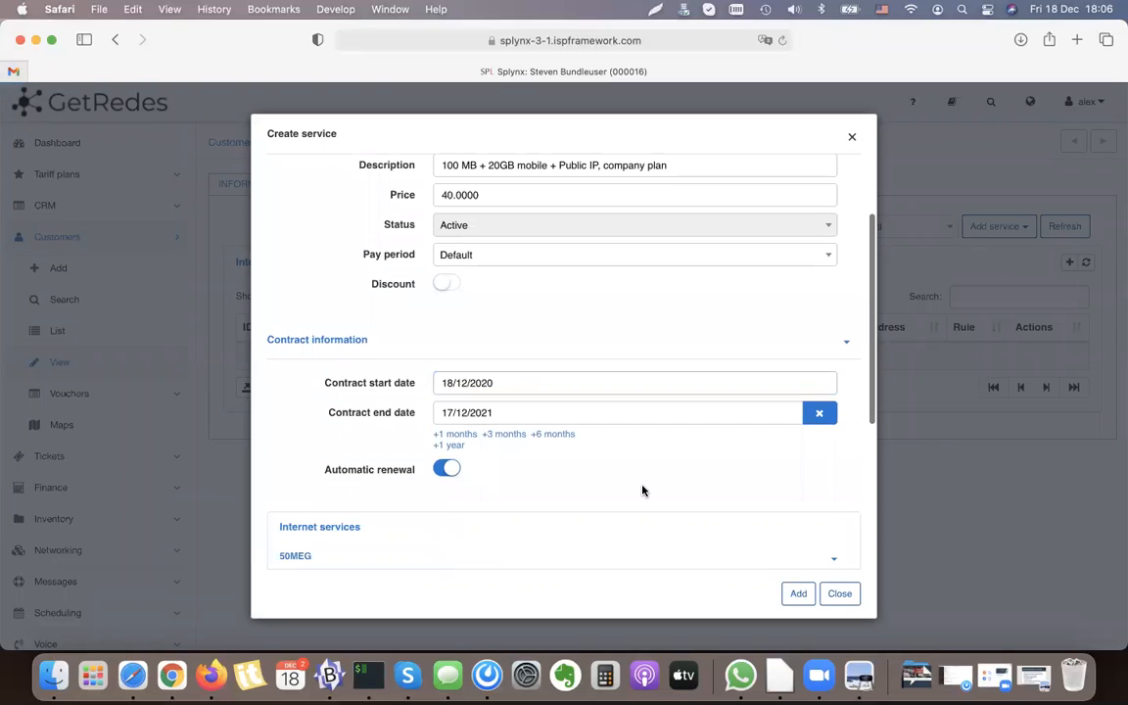
left_click_drag(427, 422, 325, 406)
left_click(325, 406)
scroll(660, 518, "up", 3)
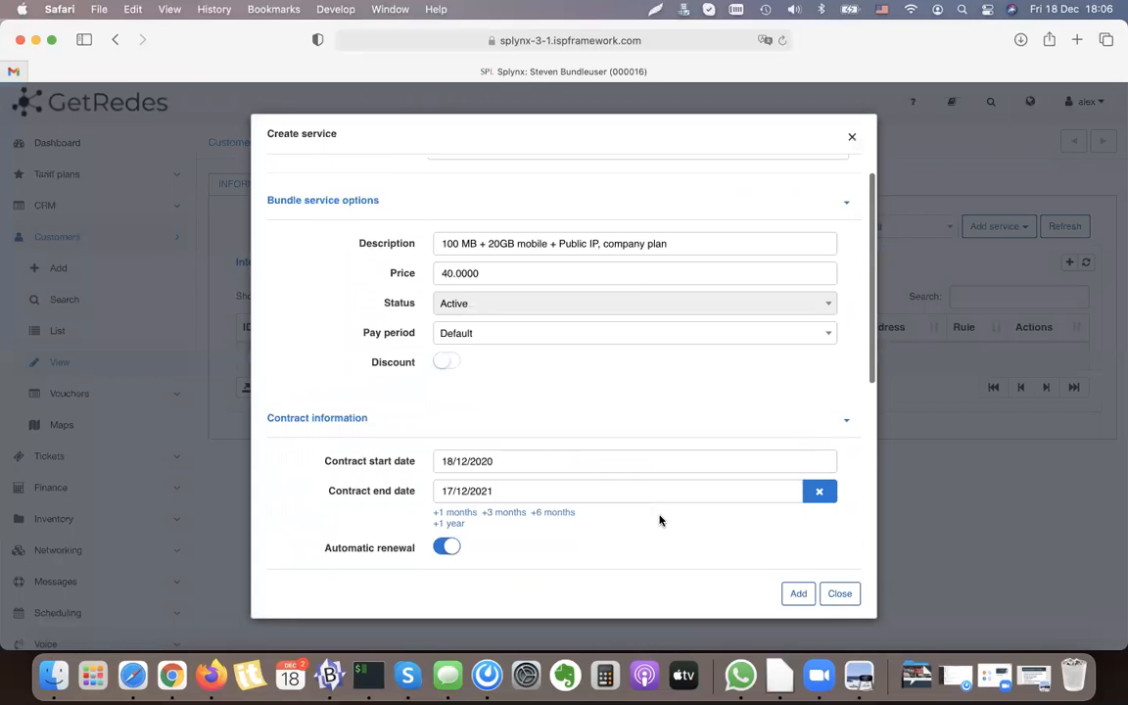
Step: Expand the 50MEG plan under Internet services and review its router, login and IP assignment options
scroll(653, 391, "down", 1)
scroll(653, 391, "down", 5)
scroll(383, 302, "down", 1)
left_click(379, 300)
scroll(495, 359, "down", 4)
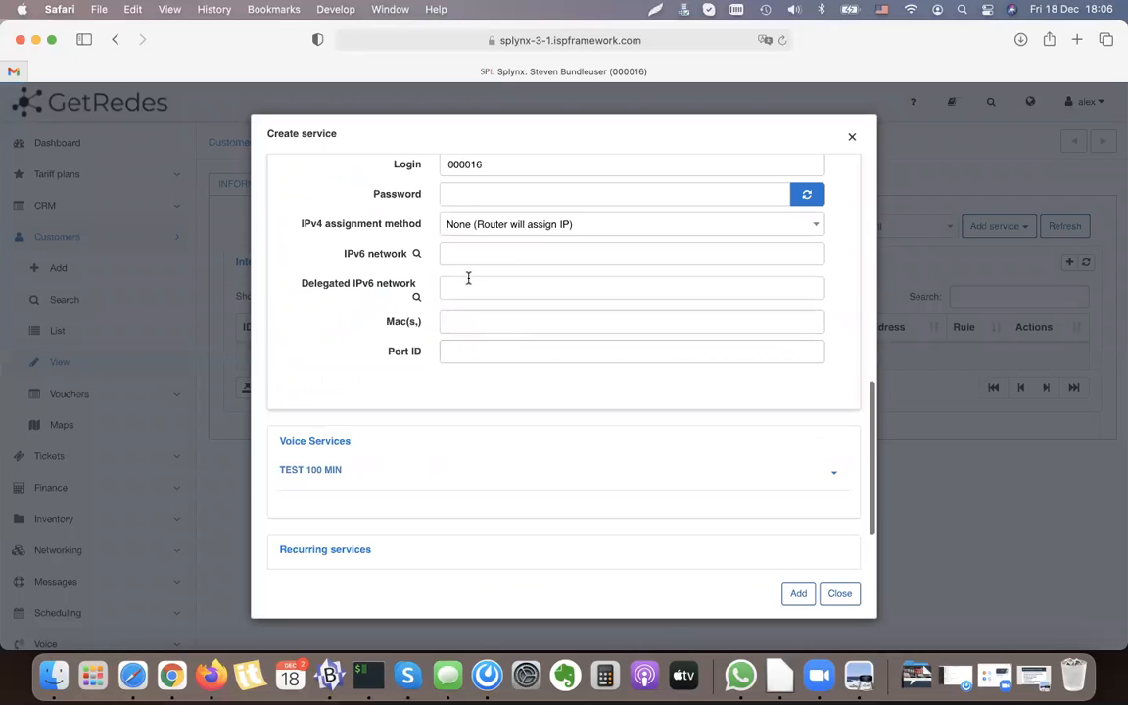
scroll(468, 351, "up", 2)
scroll(467, 353, "up", 2)
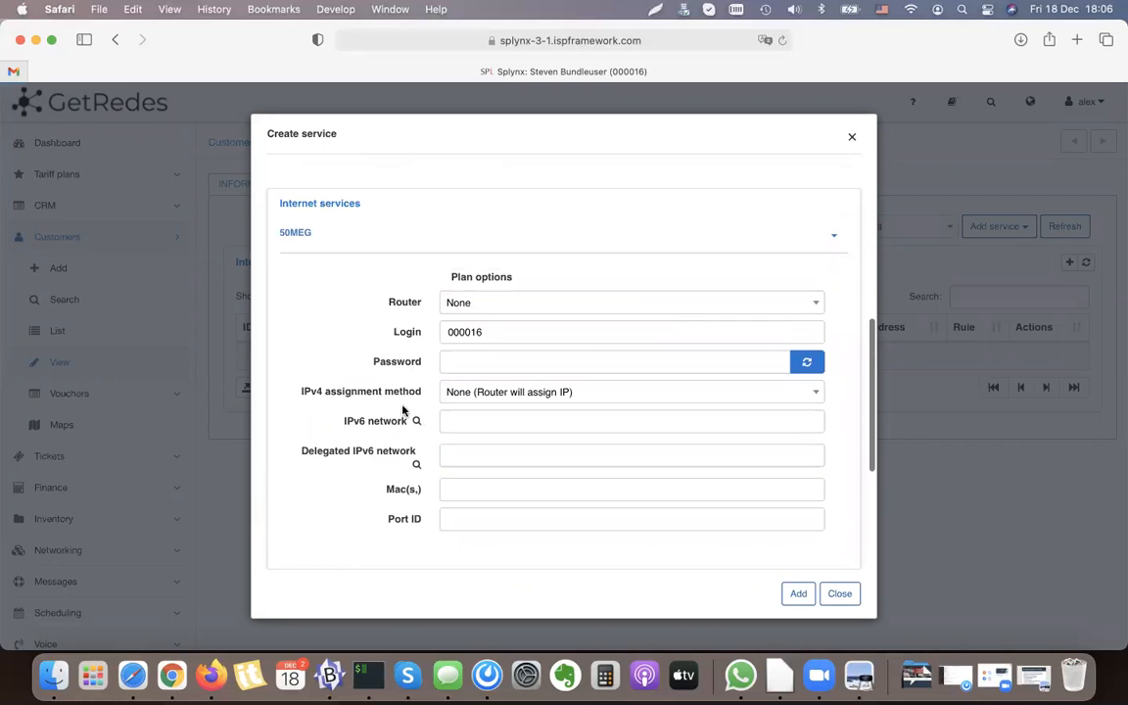
scroll(418, 401, "up", 2)
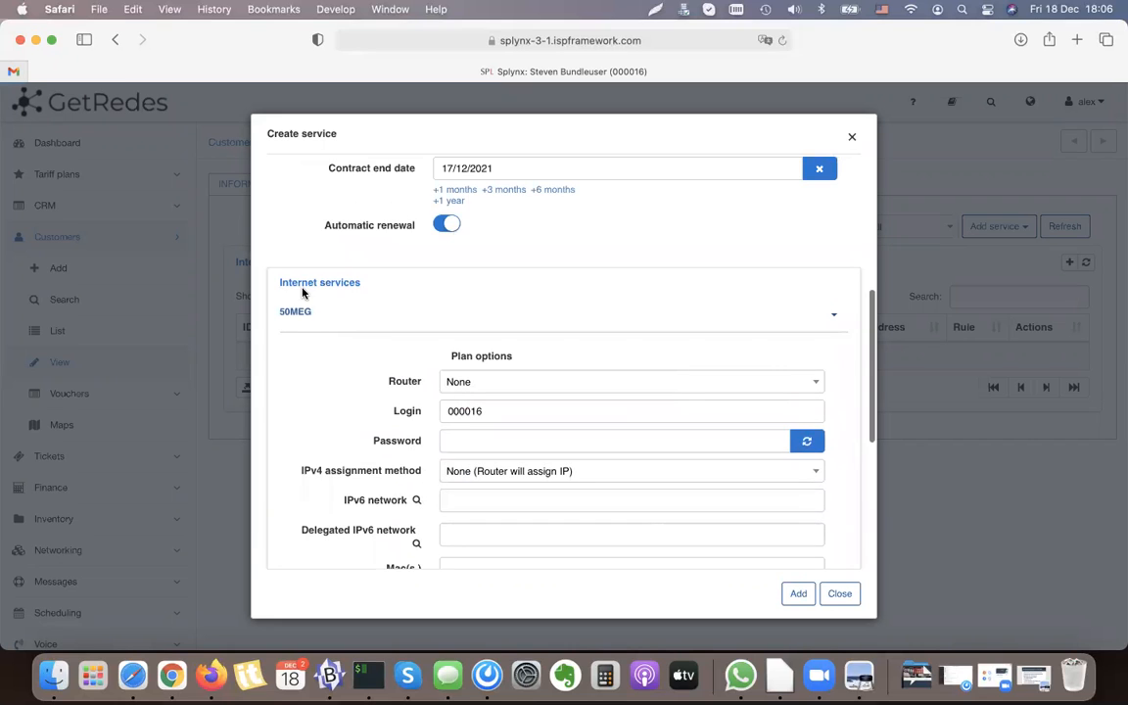
Step: Check the TEST 100 MIN voice options and the recurring plan, and add the bundle service to the customer
left_click(370, 314)
left_click(378, 424)
scroll(377, 427, "down", 4)
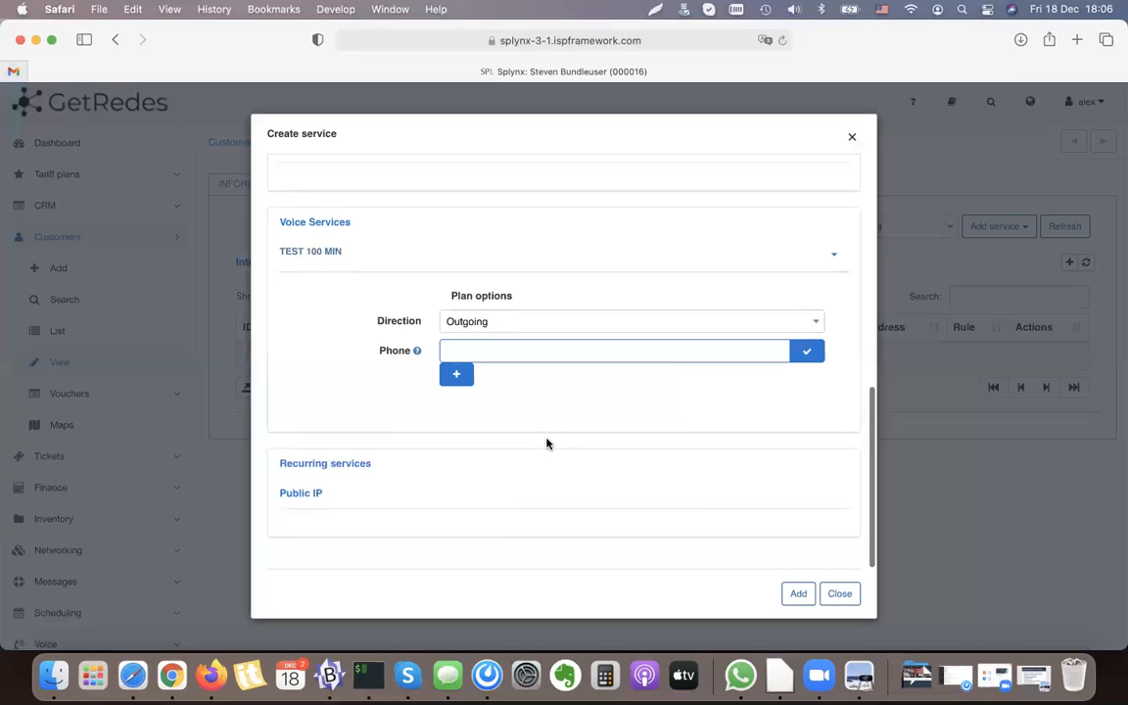
scroll(731, 508, "up", 3)
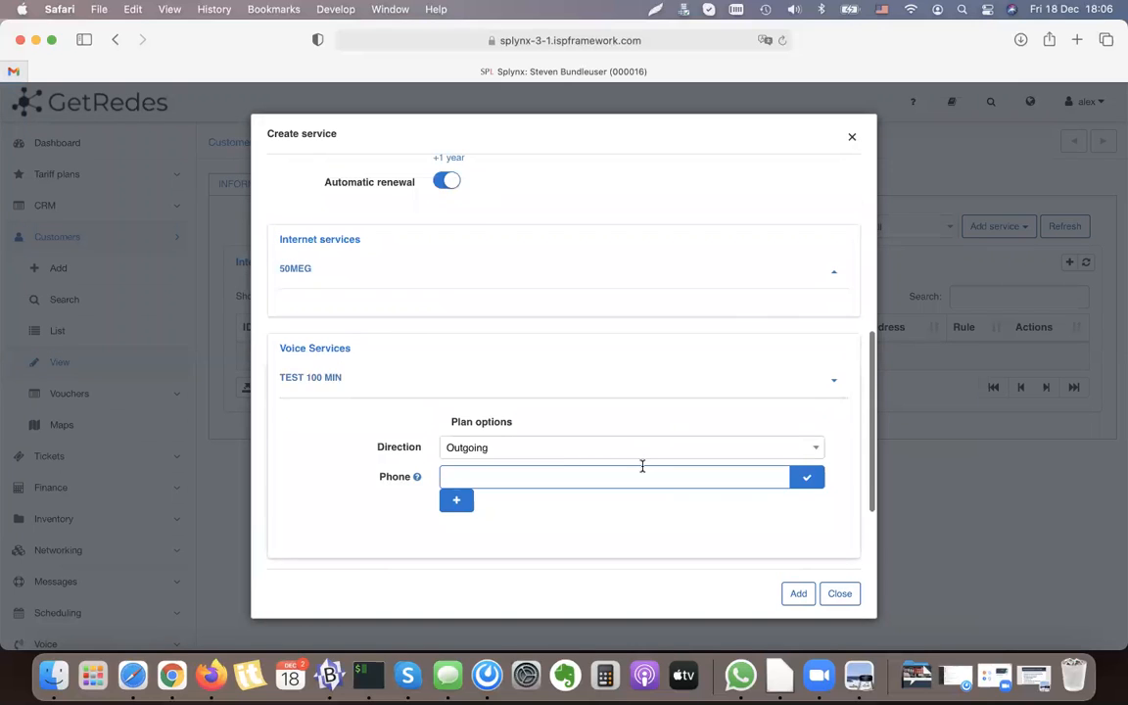
scroll(642, 466, "up", 9)
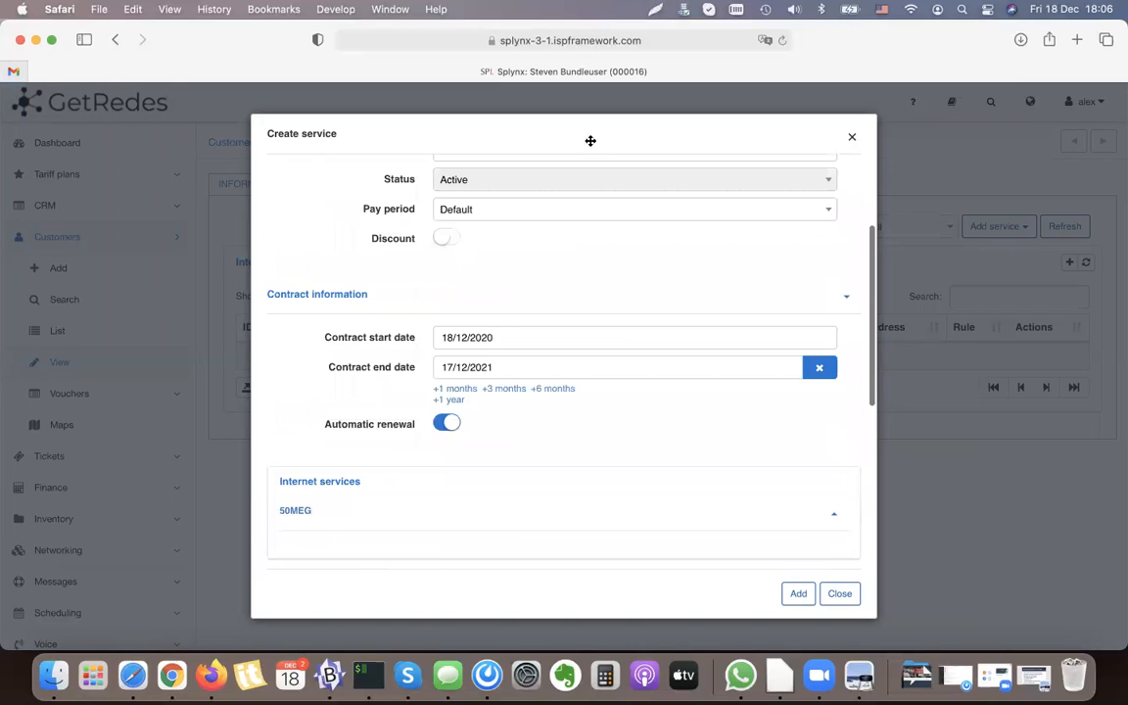
left_click(797, 592)
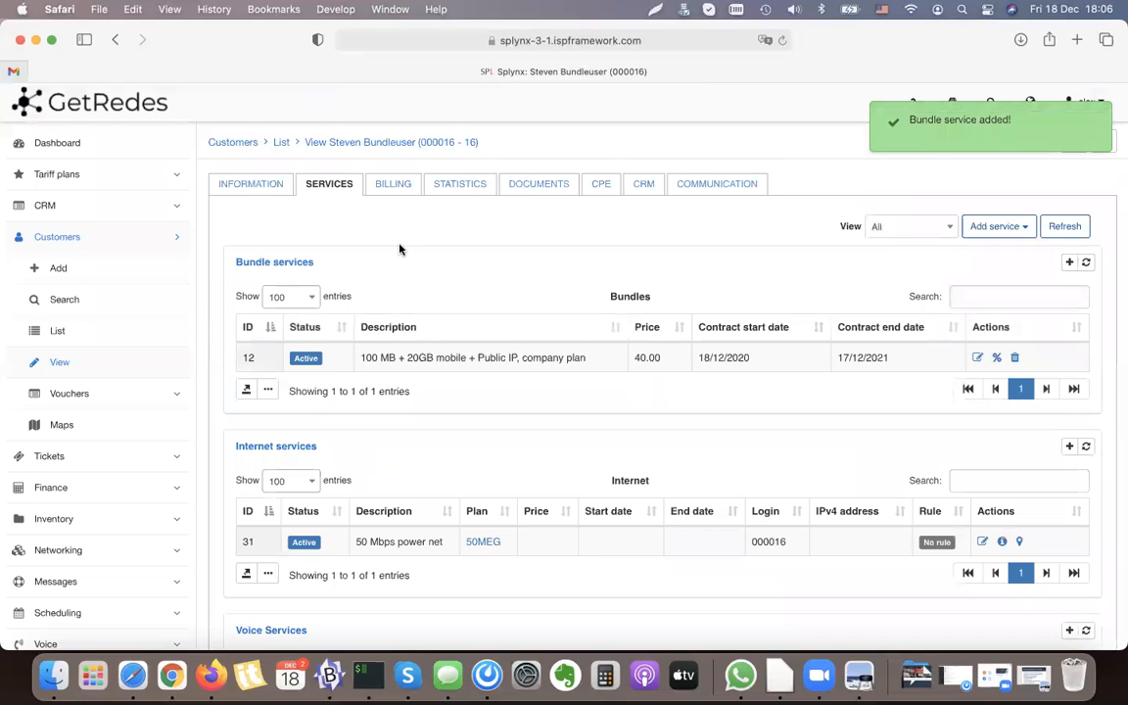
Step: Examine the customer's bundle service price and contract dates and the linked Internet, voice and recurring services
left_click_drag(317, 264, 439, 322)
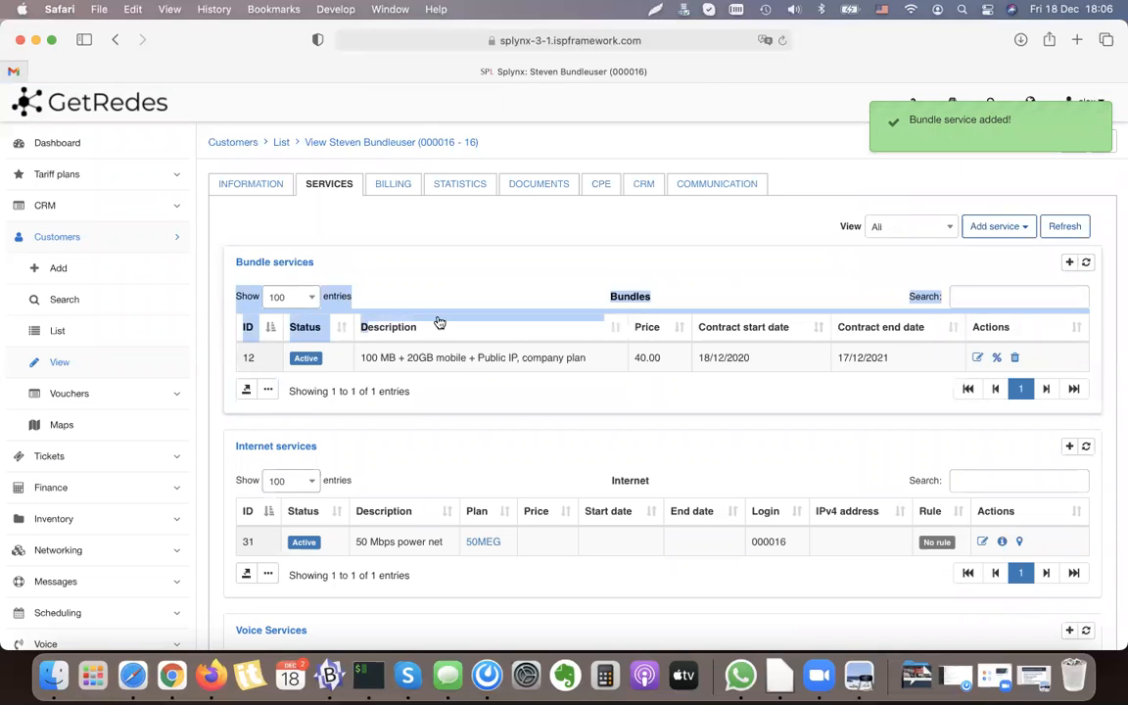
left_click(438, 326)
double_click(645, 356)
left_click(724, 355)
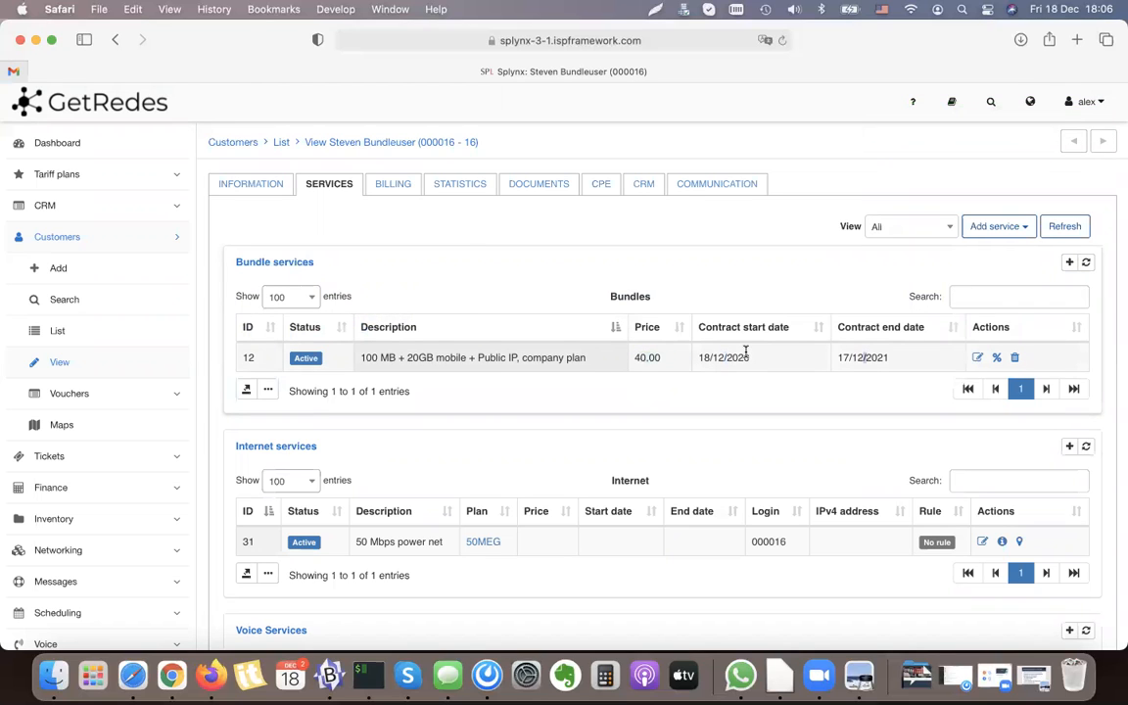
scroll(765, 357, "down", 4)
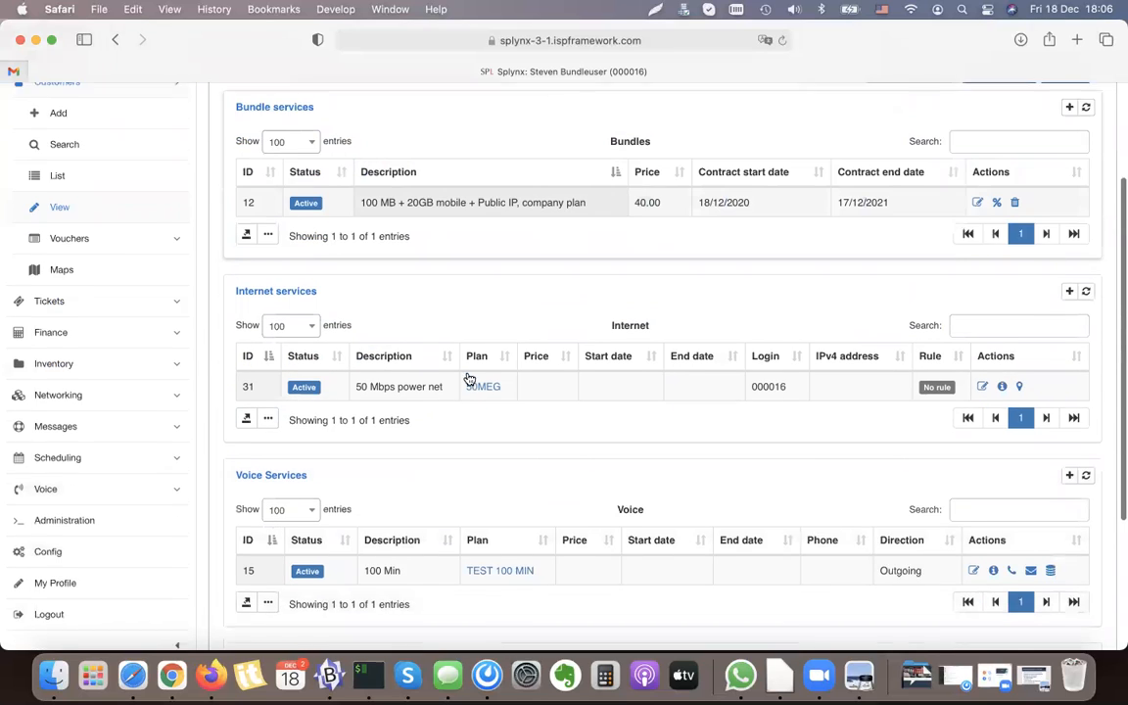
scroll(300, 479, "down", 5)
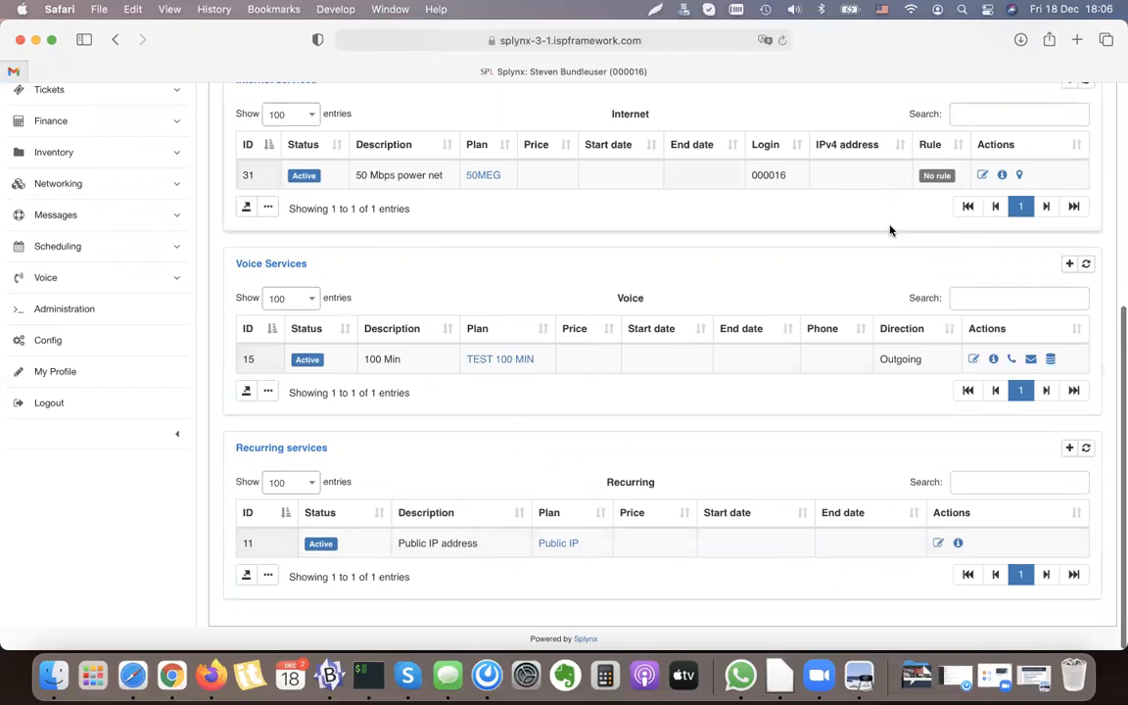
scroll(832, 223, "up", 4)
scroll(536, 297, "up", 3)
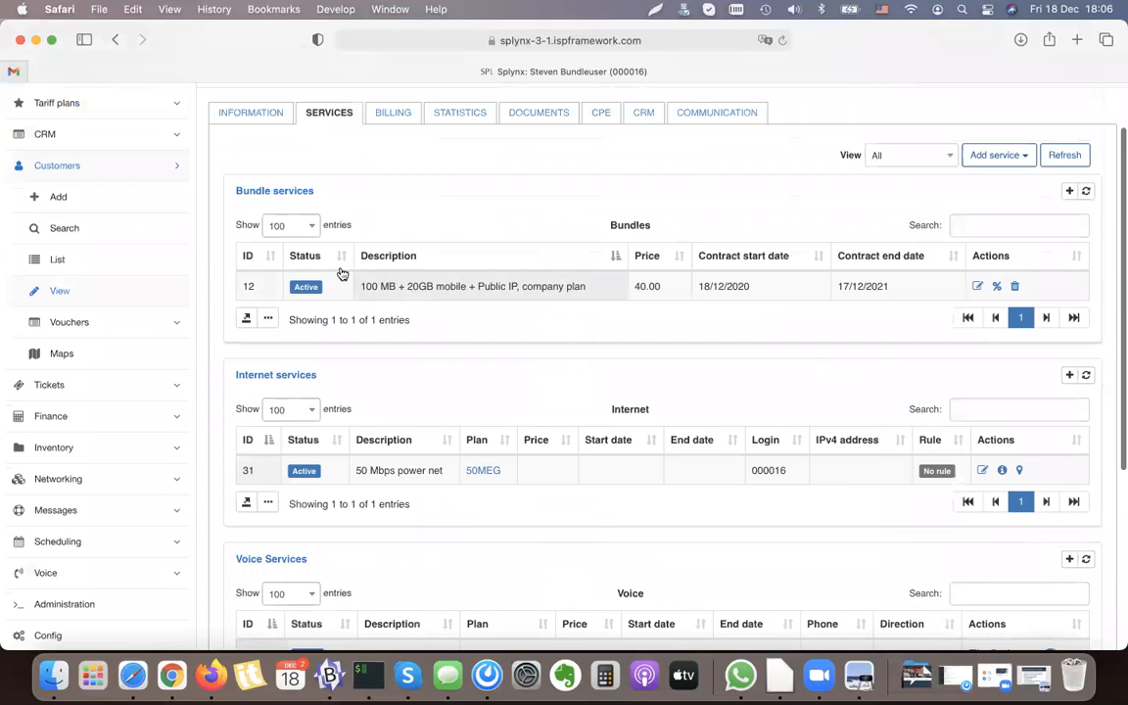
Step: Open the 50MEG Internet service for editing and go through its plan options and contract information
left_click(982, 472)
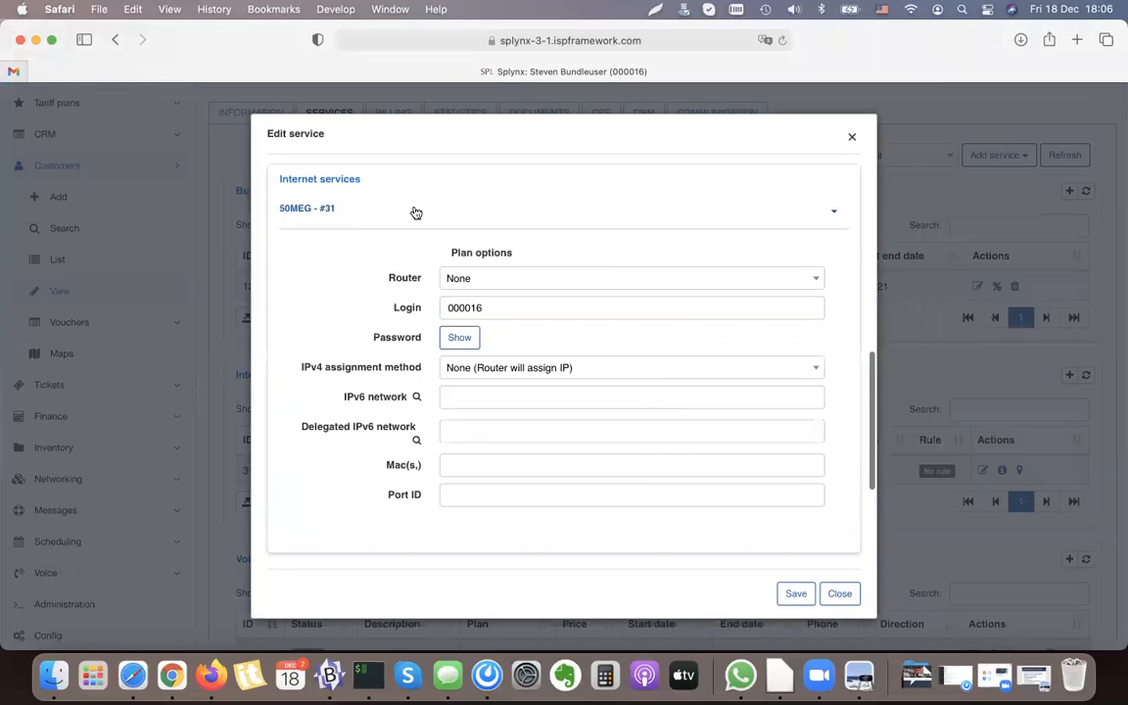
scroll(590, 368, "up", 5)
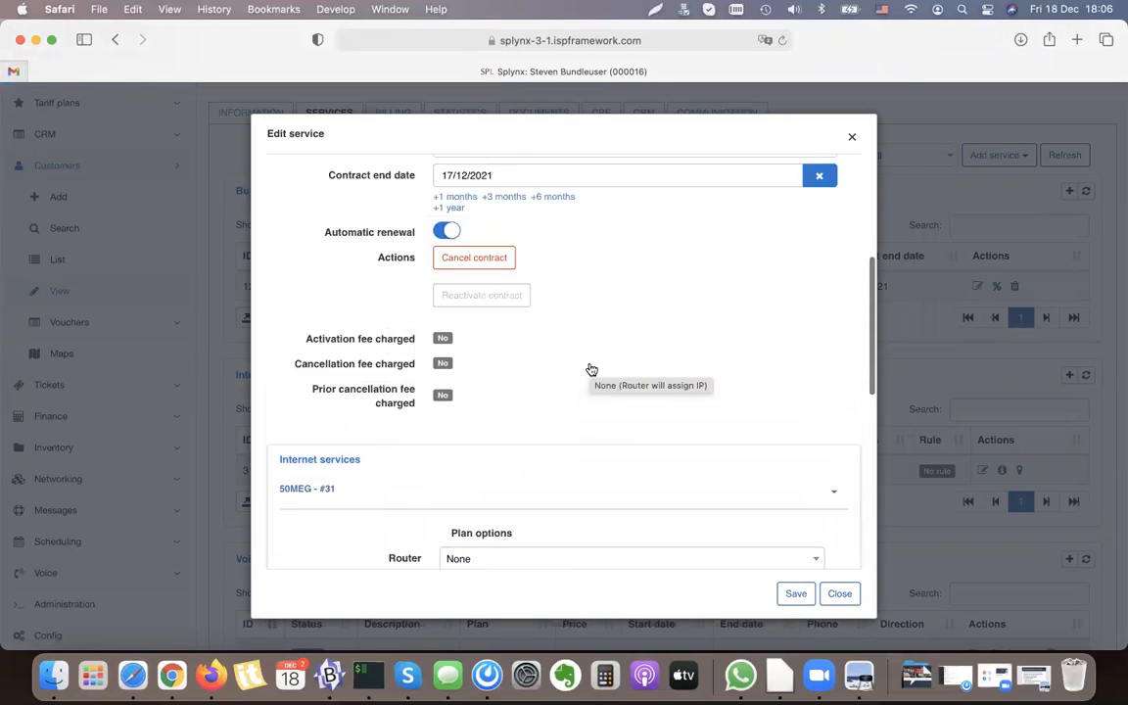
scroll(591, 369, "up", 3)
scroll(534, 381, "down", 1)
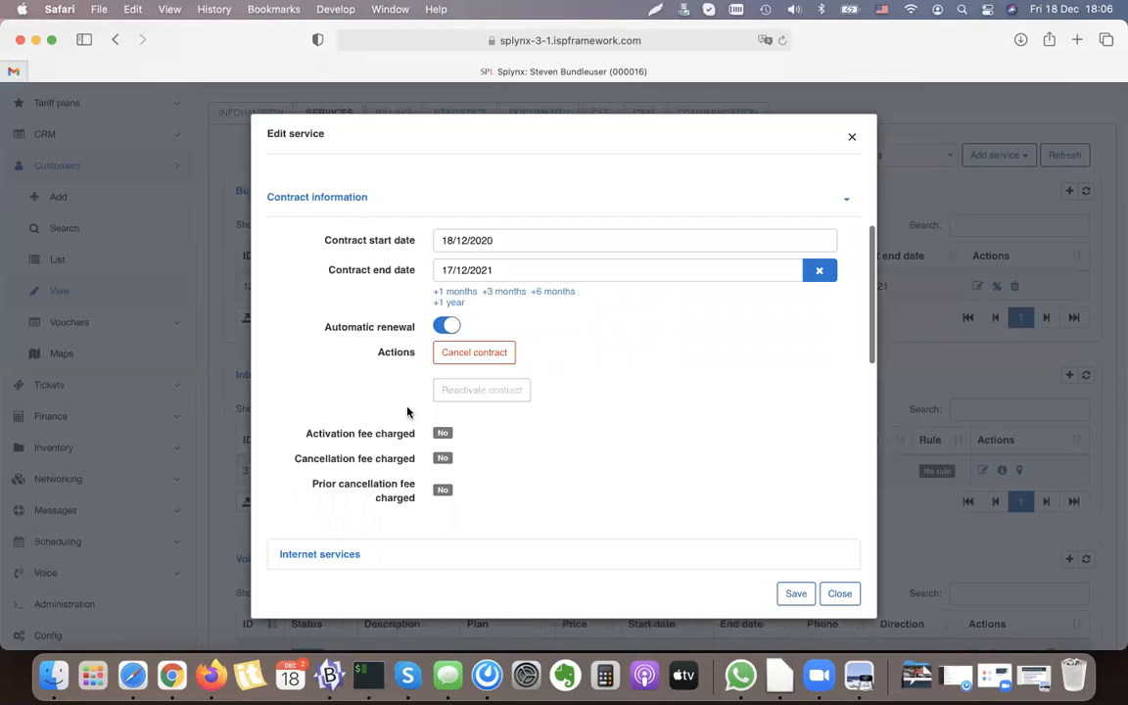
Step: Examine the activation and cancellation fee statuses in the contract information and close the service without saving
left_click_drag(309, 433, 415, 433)
left_click(399, 438)
triple_click(396, 438)
double_click(379, 432)
double_click(391, 432)
triple_click(343, 458)
left_click(364, 460)
double_click(328, 460)
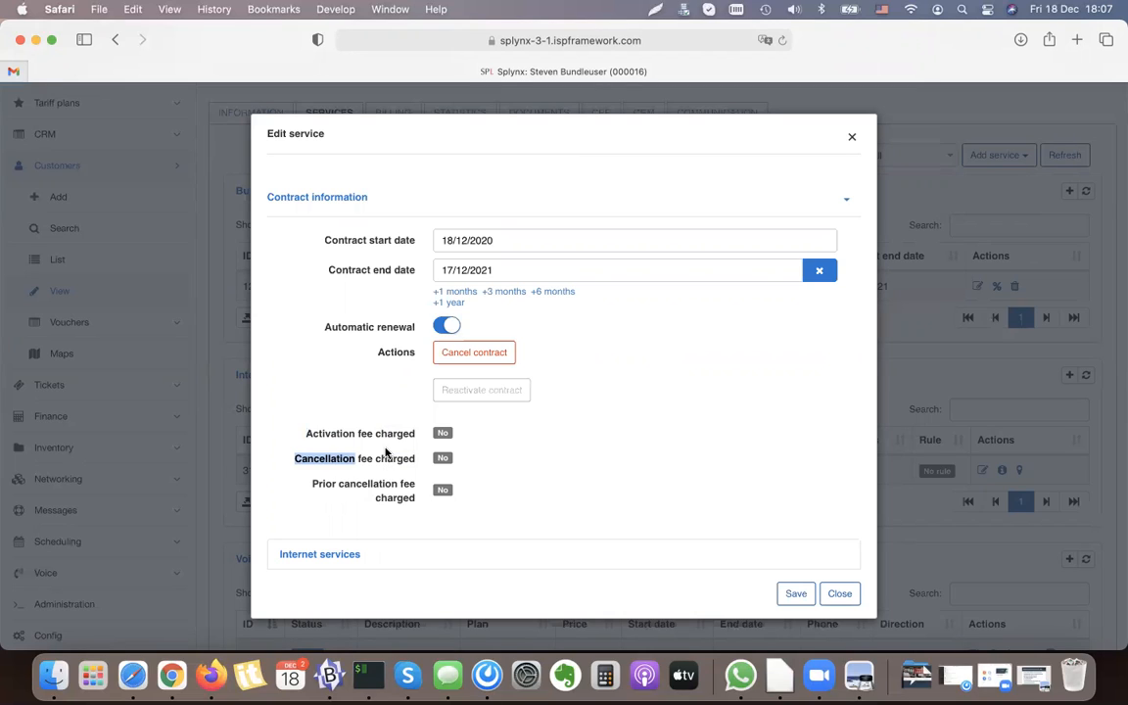
left_click(838, 594)
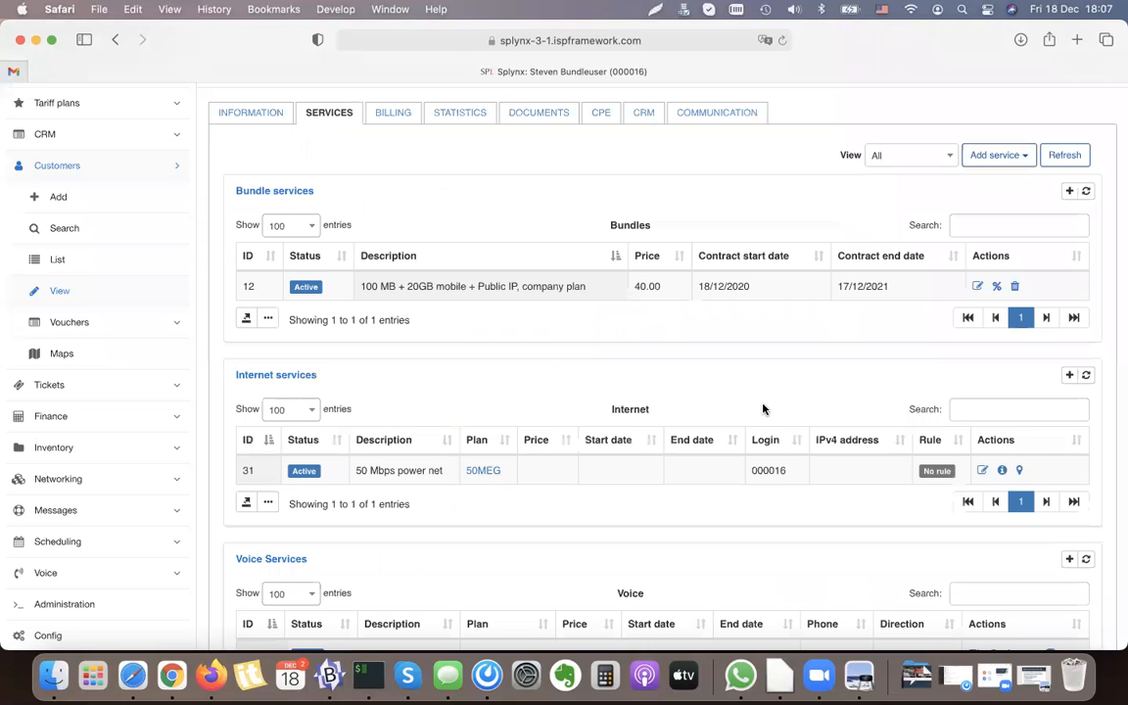
Step: Compare the bundle's contract start date with the period in the customer's billing settings
scroll(491, 232, "up", 2)
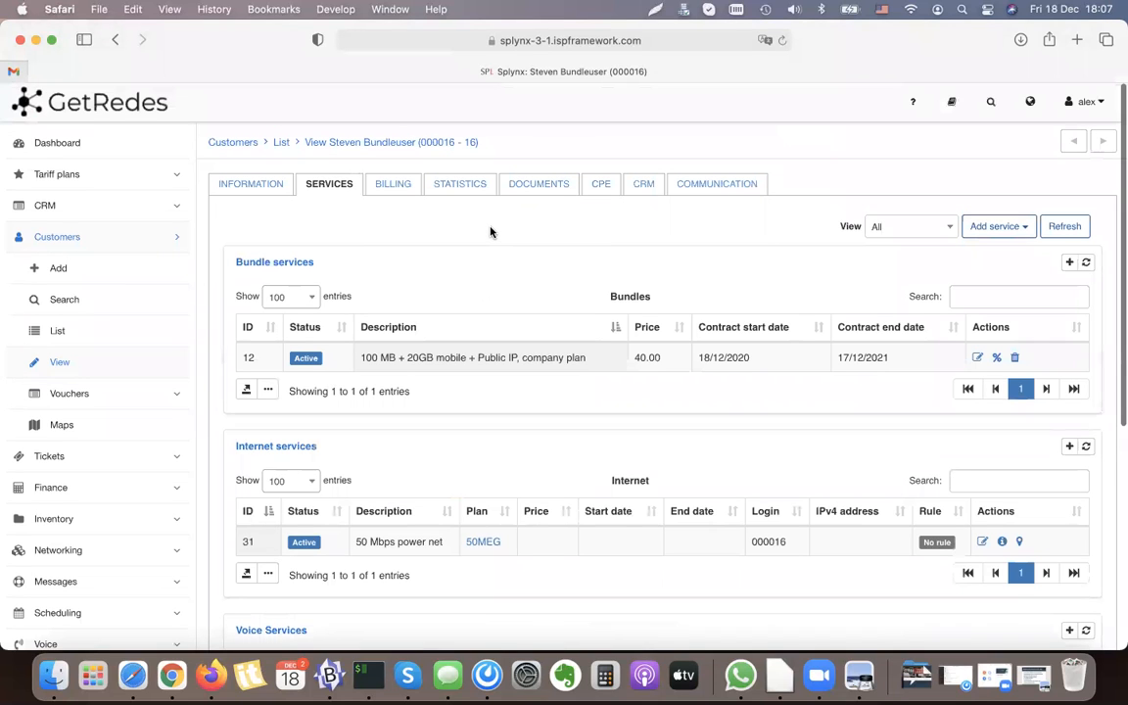
left_click(399, 193)
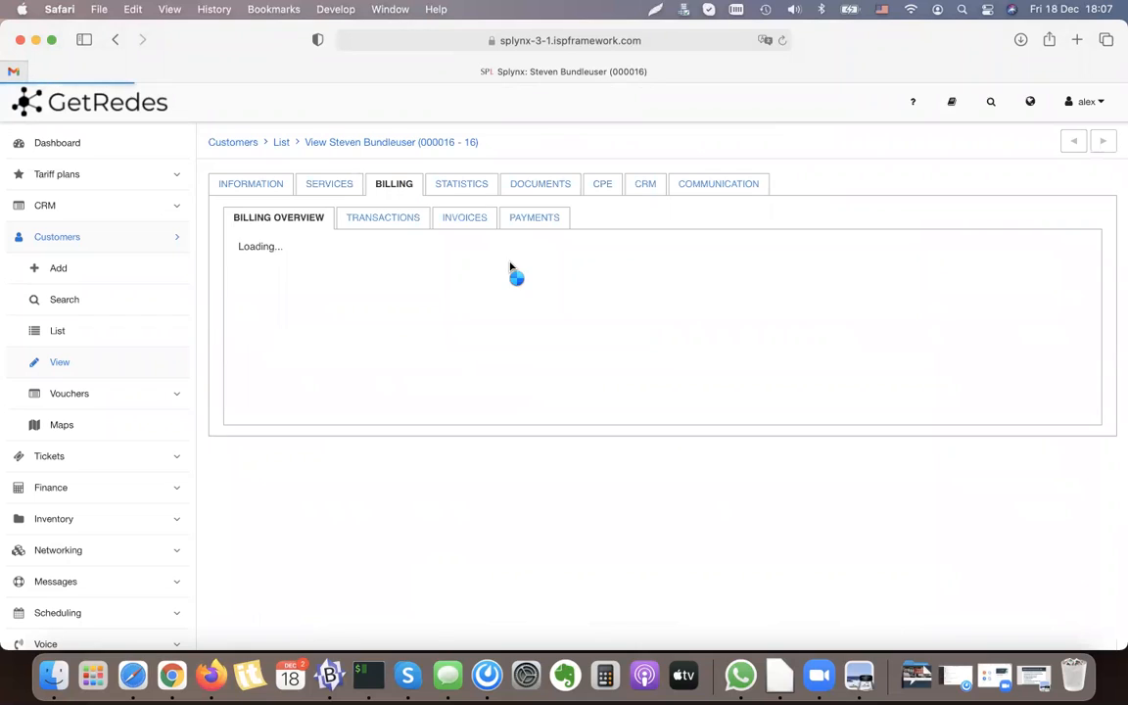
left_click(346, 188)
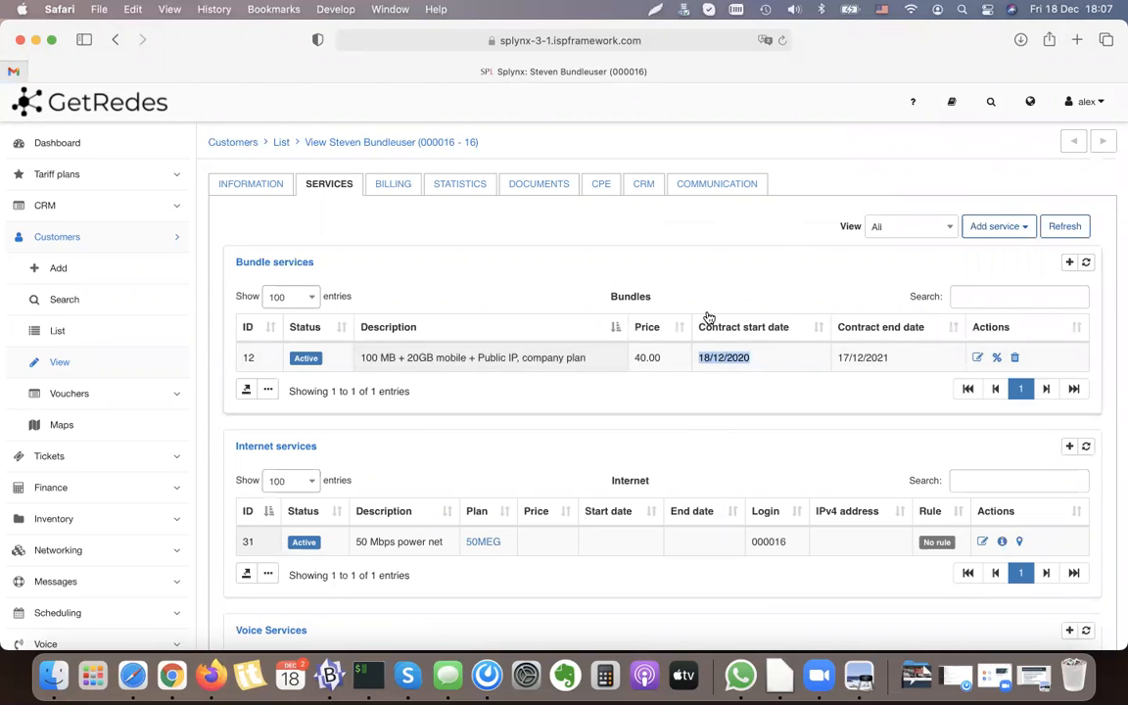
left_click(396, 193)
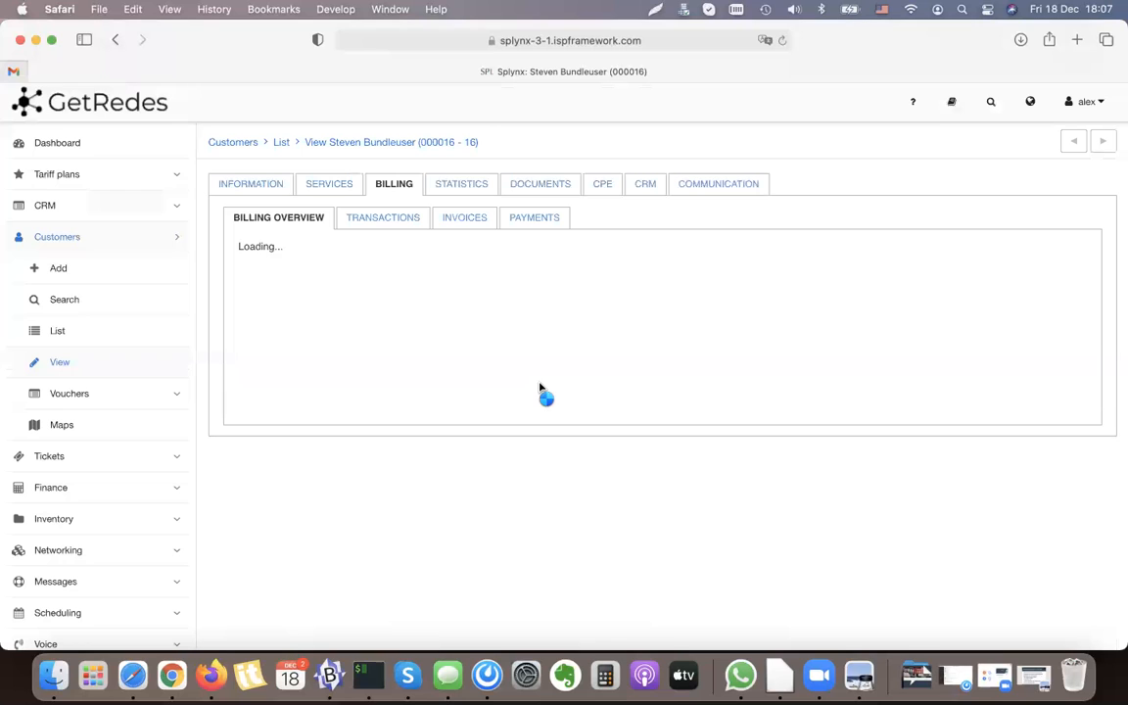
double_click(413, 365)
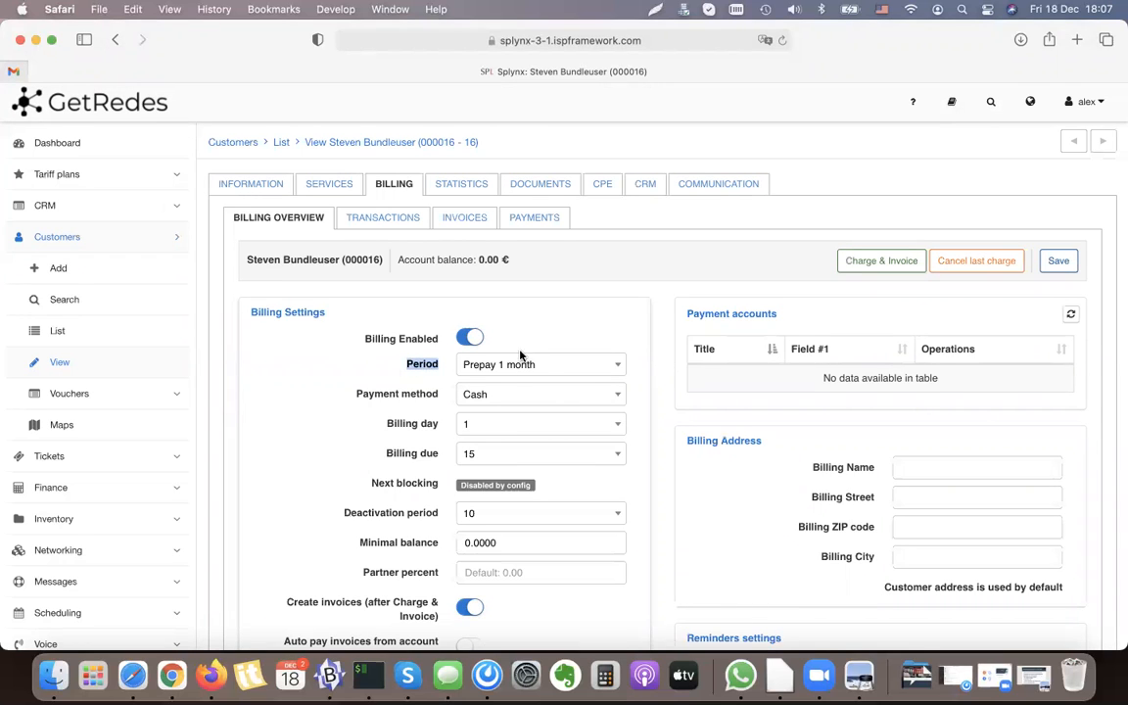
Step: Start Charge & Invoice for the customer, set the date to 01/01/2021 and preview the charges
left_click(892, 261)
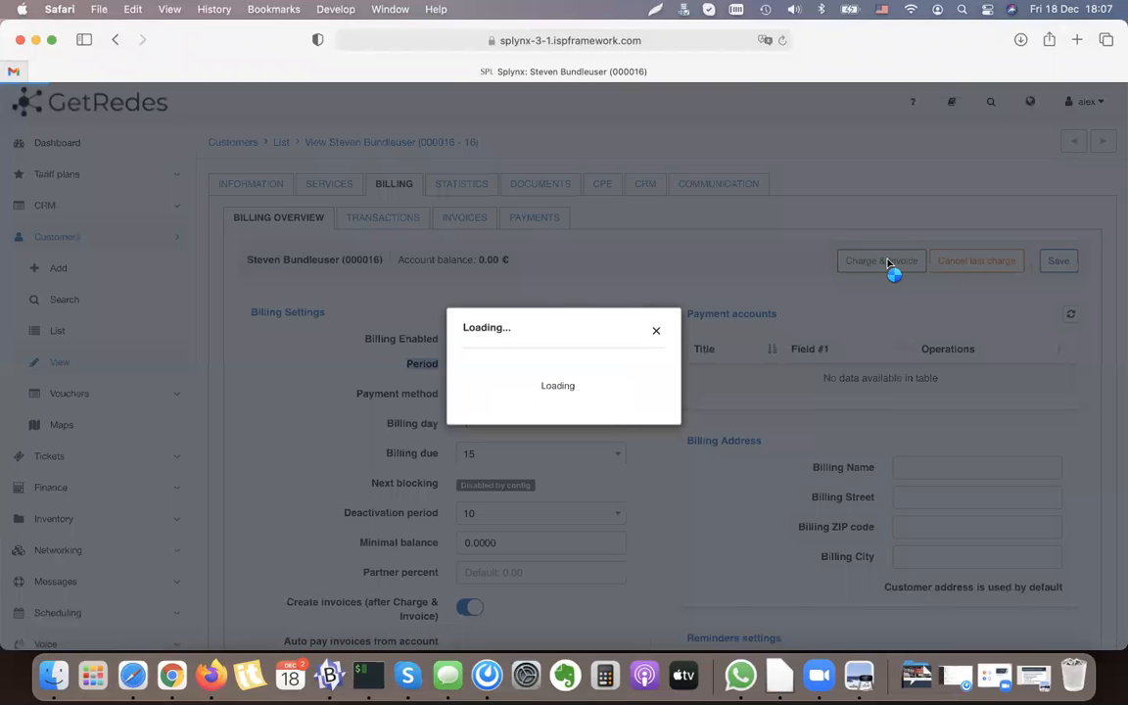
left_click(509, 220)
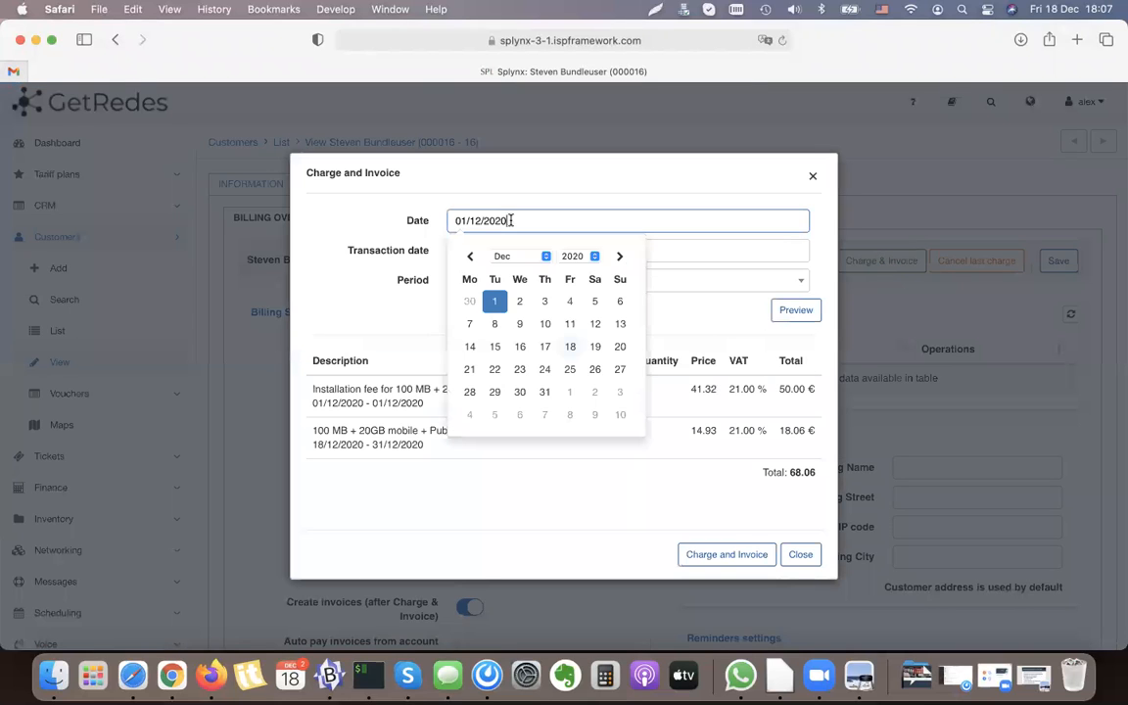
left_click(619, 255)
left_click(570, 301)
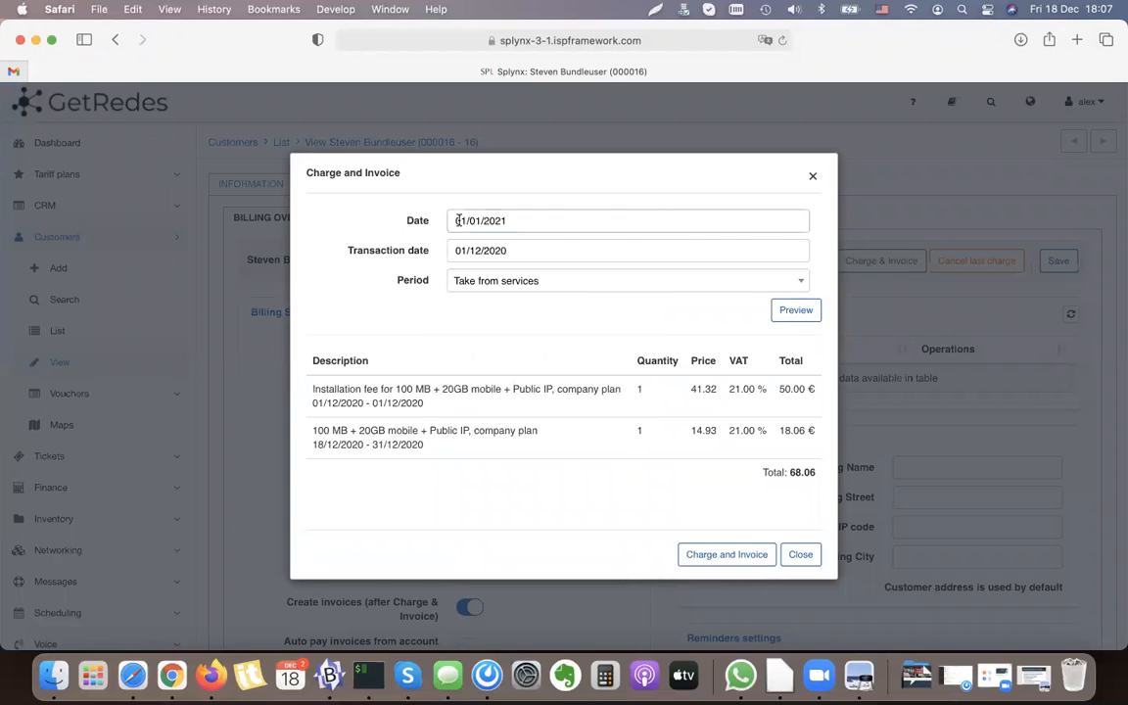
double_click(418, 220)
left_click(808, 309)
left_click(463, 337)
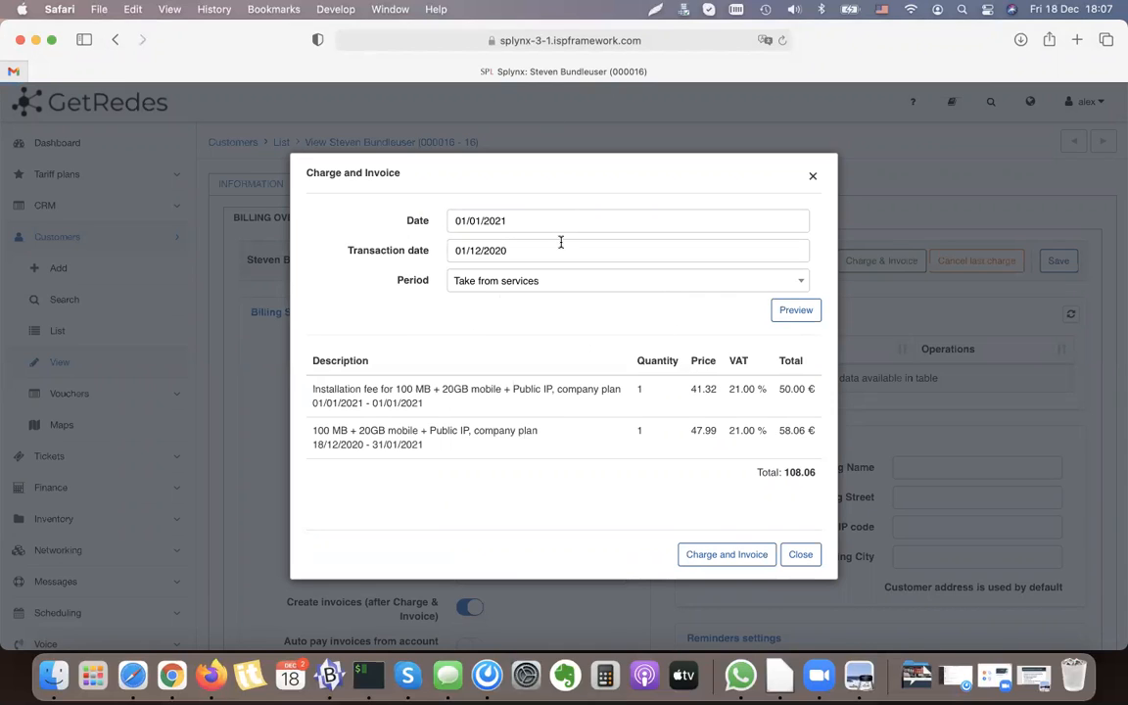
Step: Examine the first line of the charge preview and copy the words "Installation fee" from it
left_click_drag(314, 392, 423, 403)
left_click(423, 403)
triple_click(320, 385)
left_click(322, 387)
left_click_drag(313, 389, 382, 388)
left_click(380, 388)
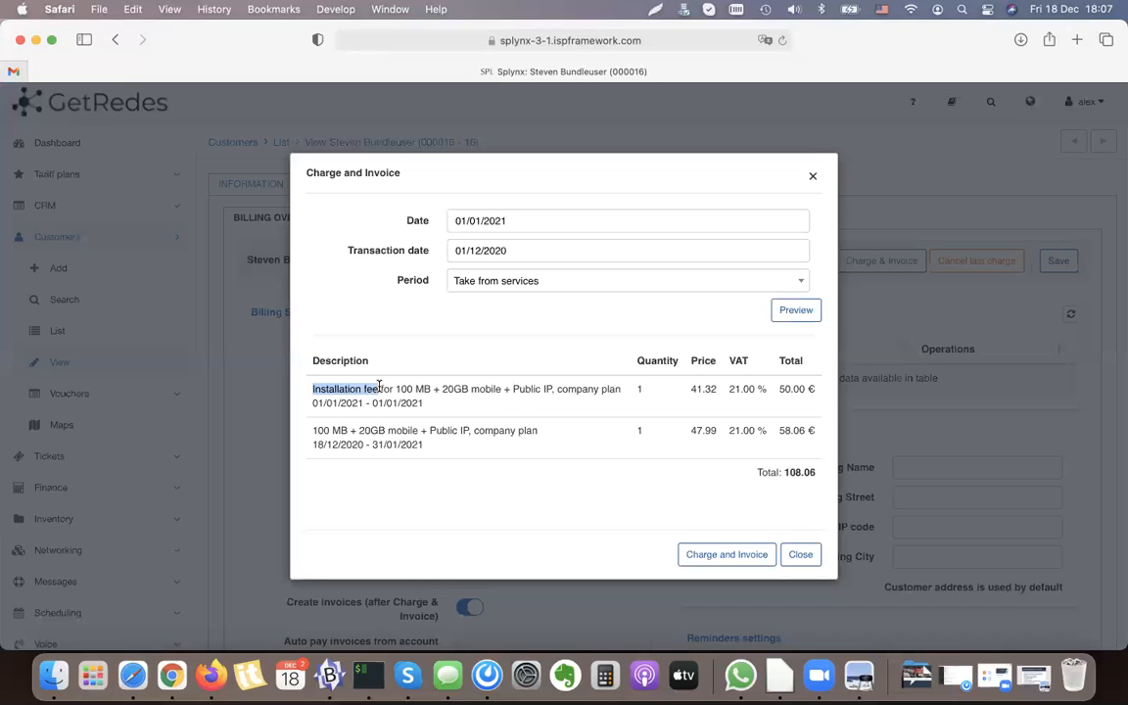
right_click(363, 387)
left_click(396, 437)
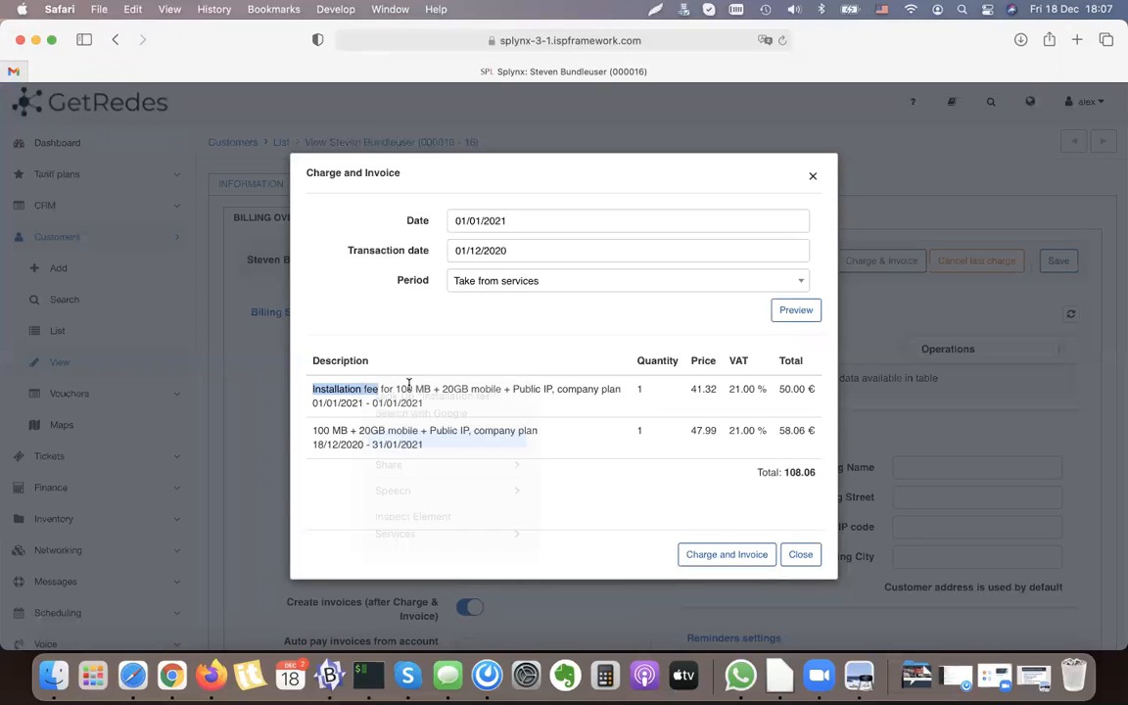
Step: Check the installation fee and bundle lines in the preview and charge and invoice the customer
left_click(410, 384)
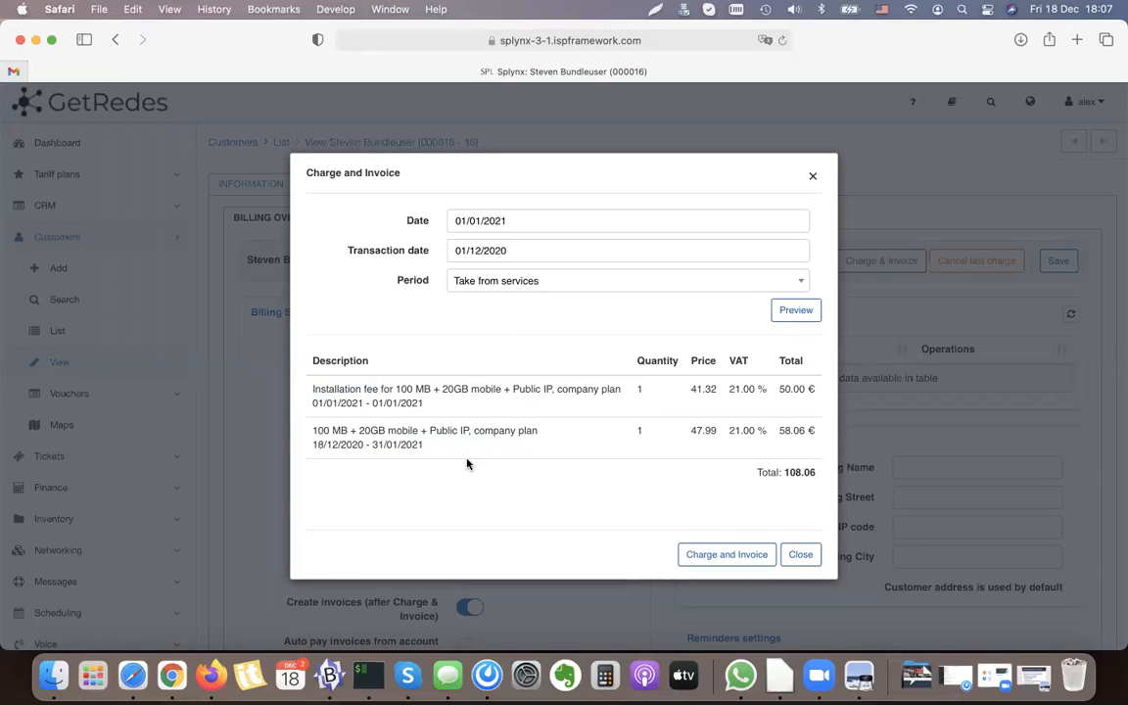
triple_click(380, 438)
left_click(434, 389)
left_click(737, 556)
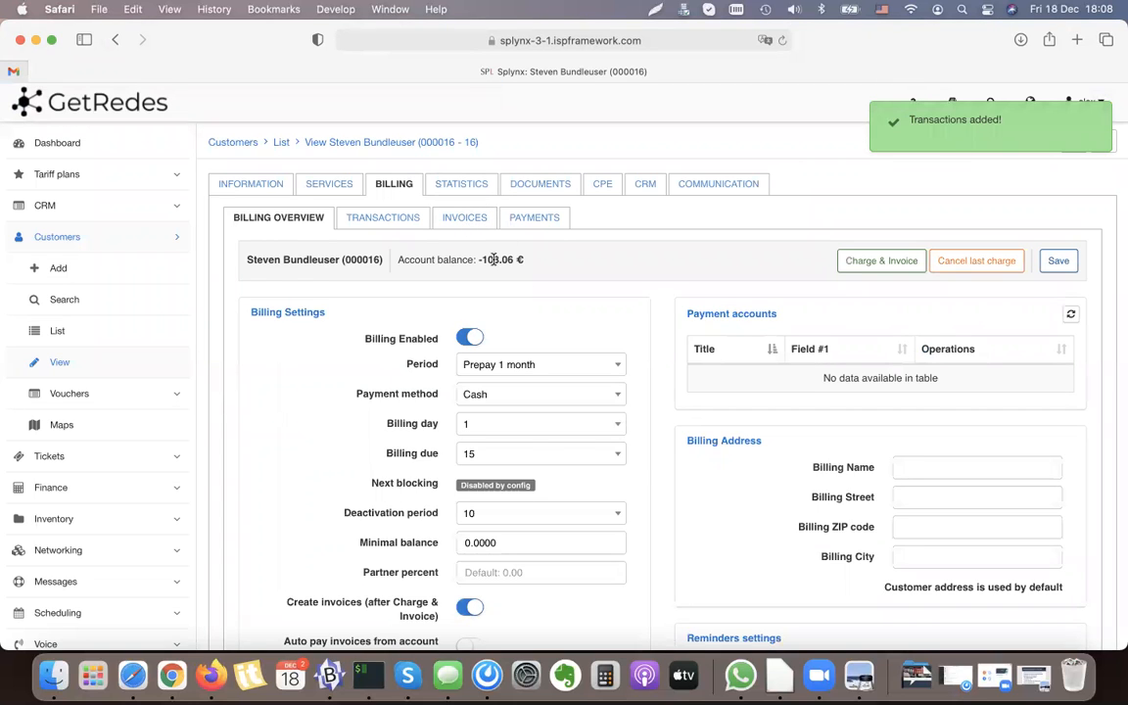
Step: Open the customer's new invoice as a PDF and examine the installation fee line and its total
left_click(475, 224)
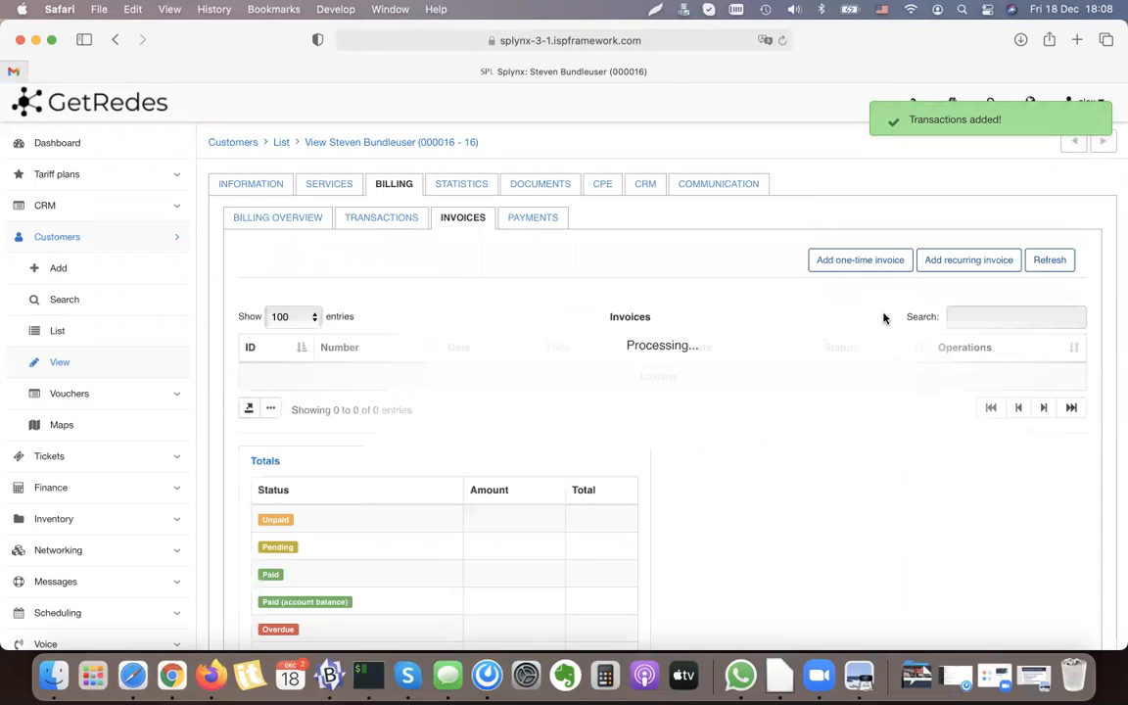
left_click(931, 379)
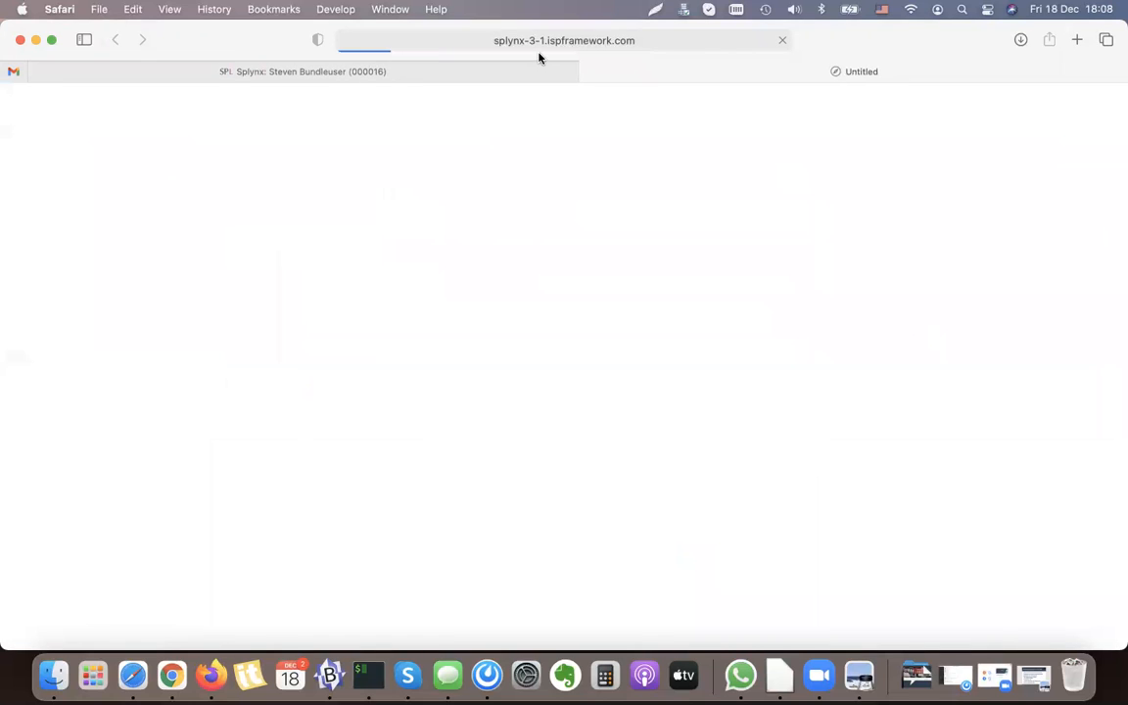
scroll(449, 397, "down", 5)
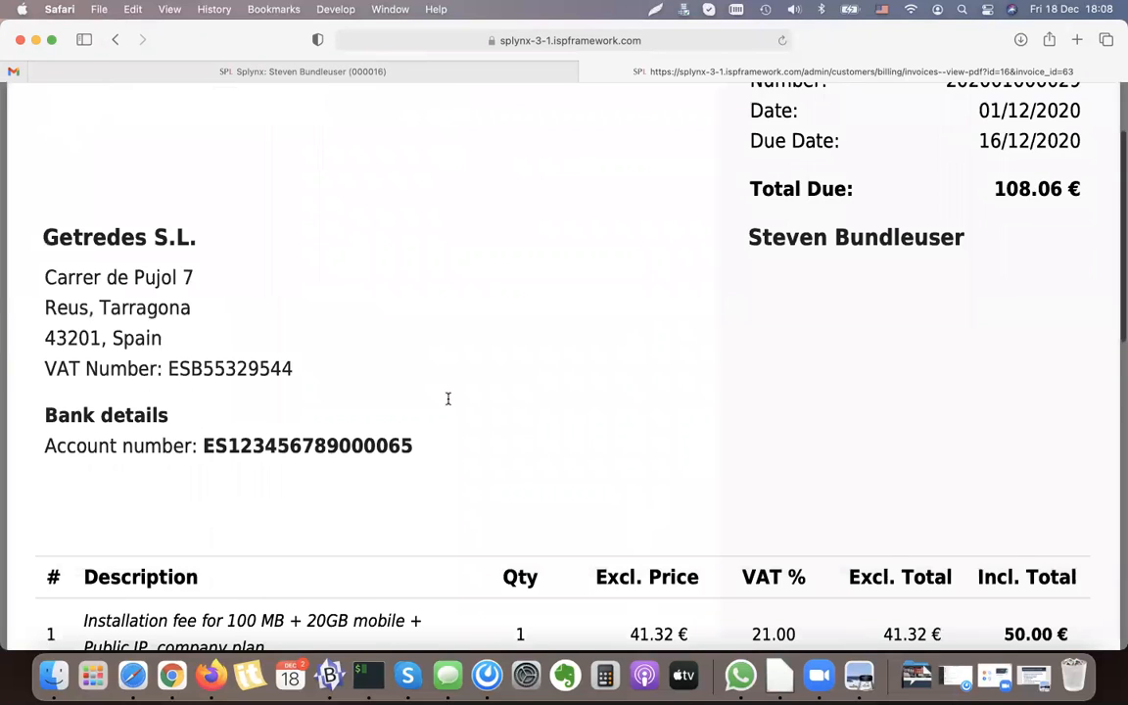
left_click_drag(85, 454, 446, 482)
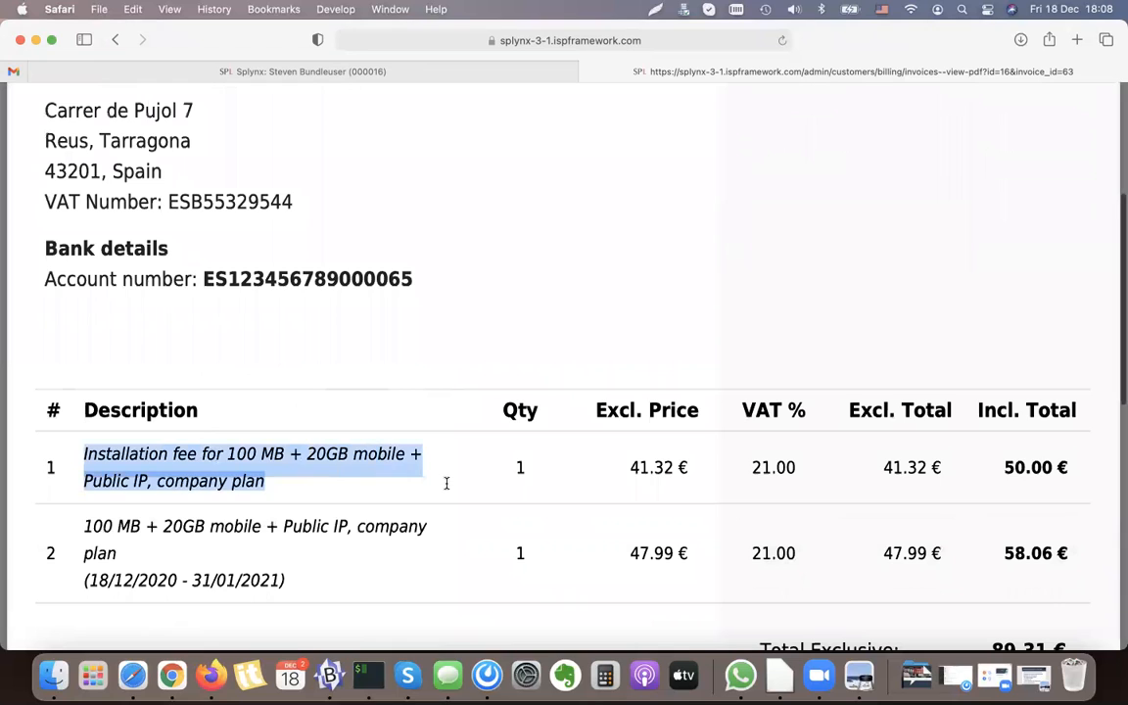
left_click(1014, 485)
double_click(1018, 474)
scroll(1017, 474, "down", 2)
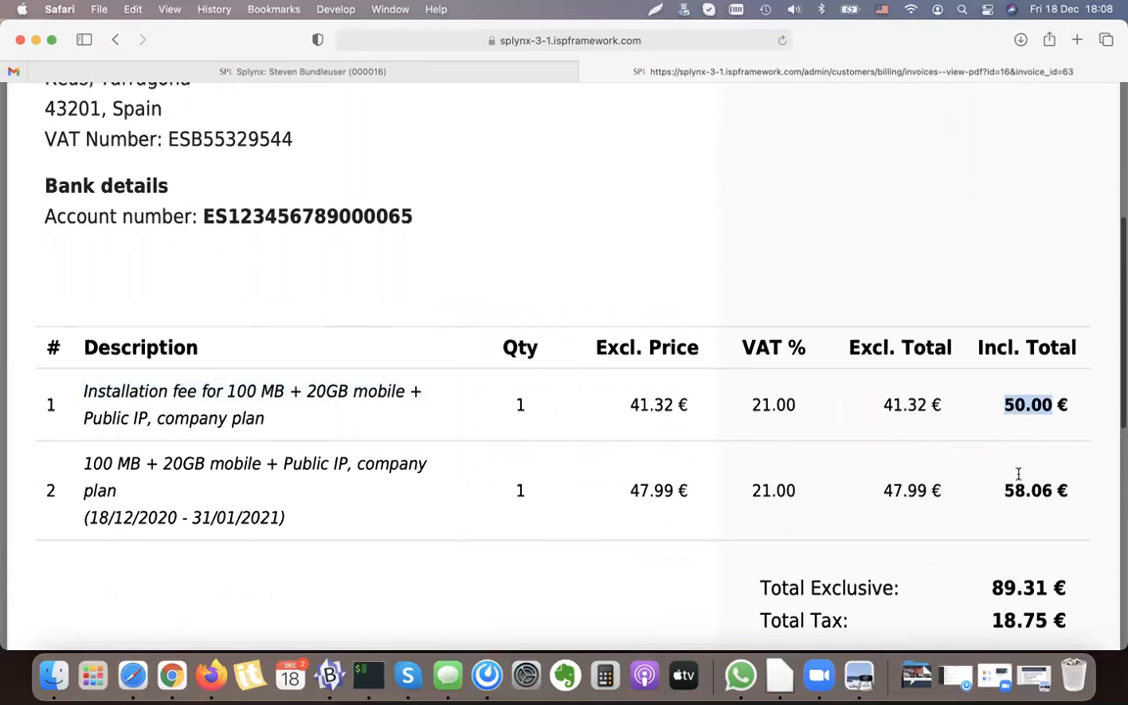
Step: Examine the billing period given for the bundle plan on the invoice PDF
left_click(1010, 478)
mouse_move(90, 488)
left_mouse_down()
mouse_move(151, 492)
mouse_move(83, 487)
left_mouse_up()
double_click(156, 488)
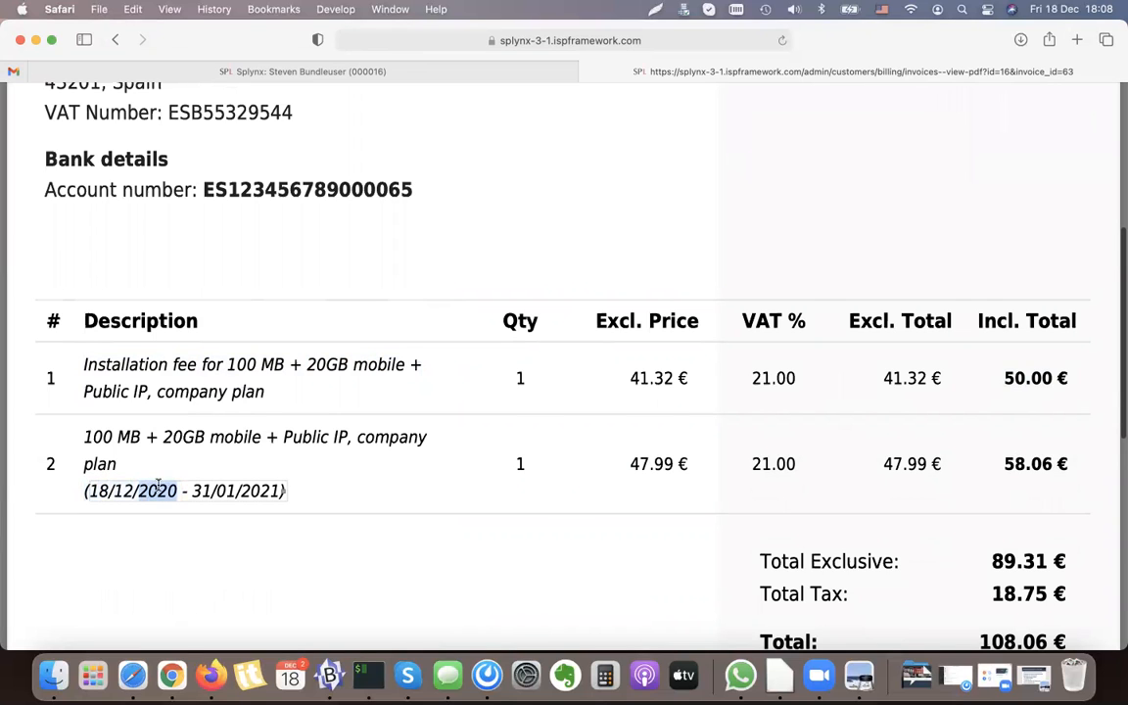
double_click(256, 491)
scroll(531, 126, "up", 5)
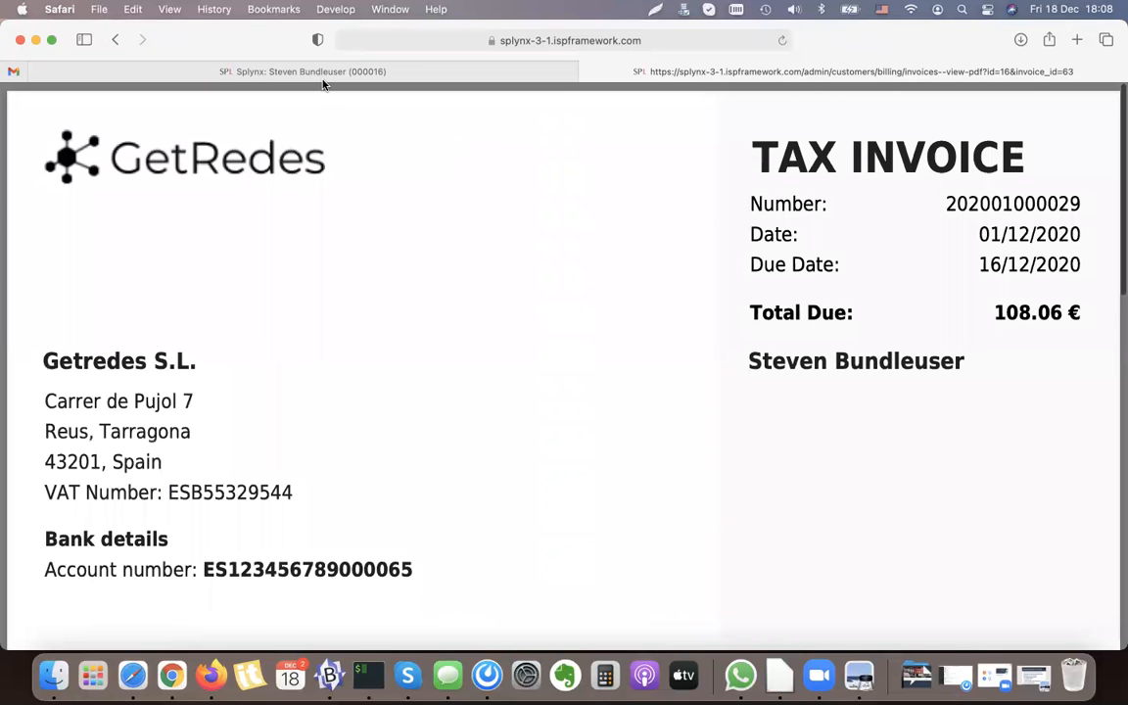
Step: Return to the customer's services, check the bundle's Activation fee charged status in its contract information and close it without saving
left_click(294, 72)
left_click(330, 184)
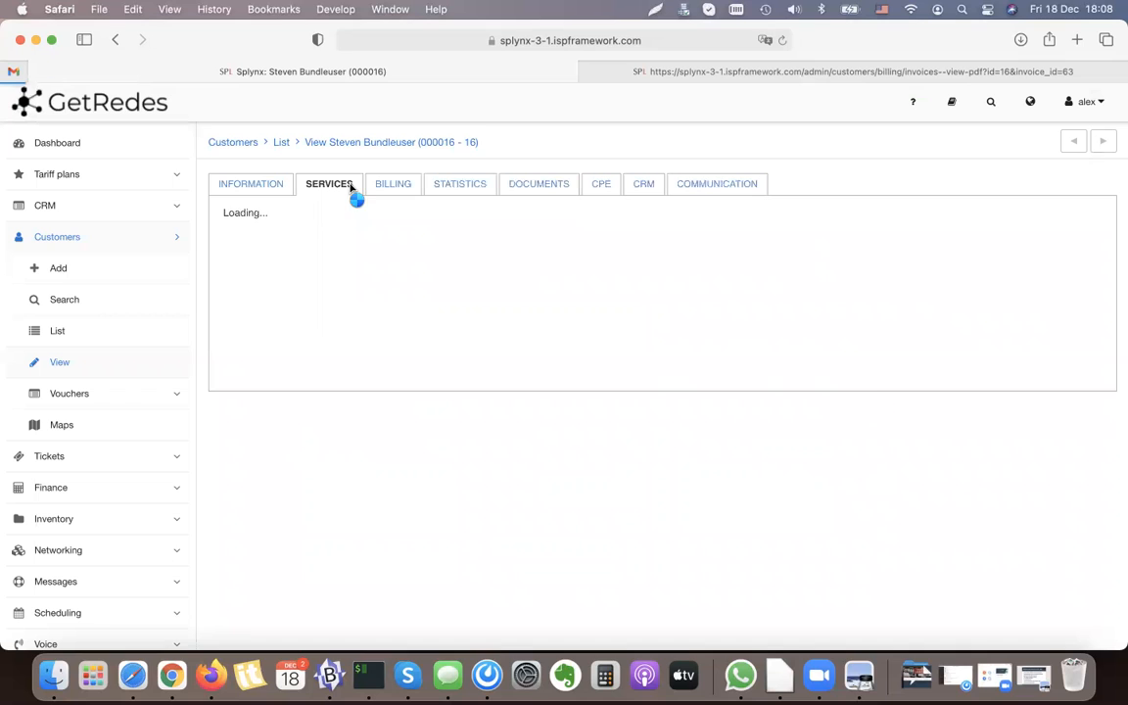
left_click(976, 358)
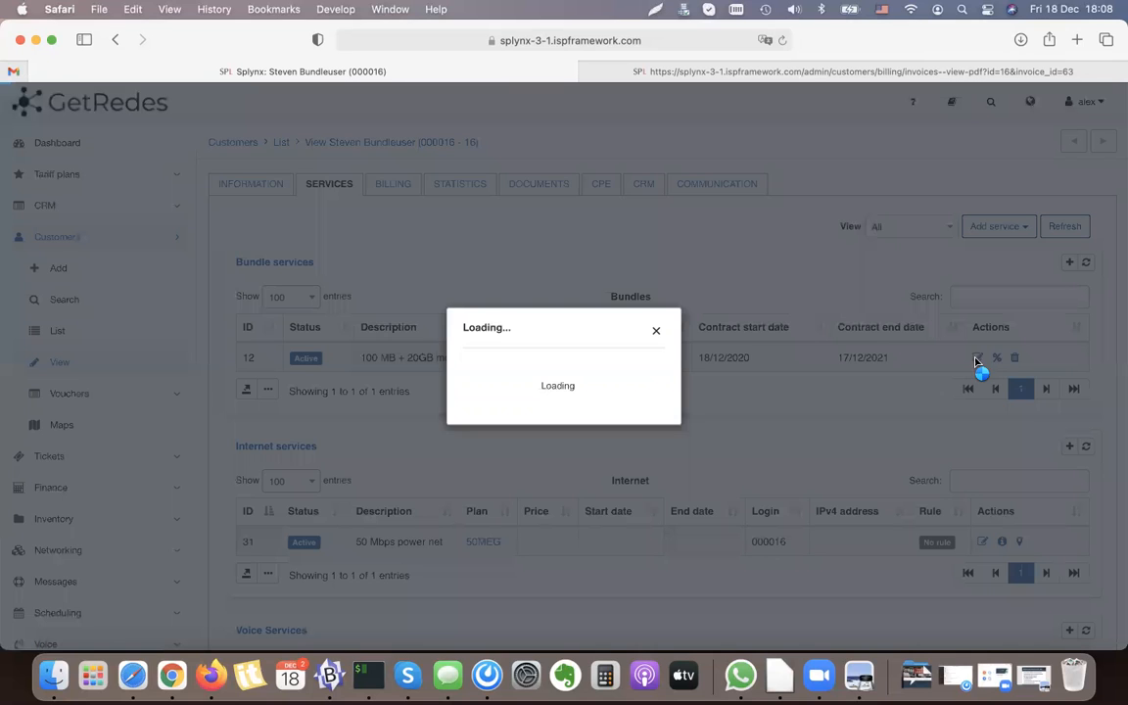
scroll(609, 367, "down", 5)
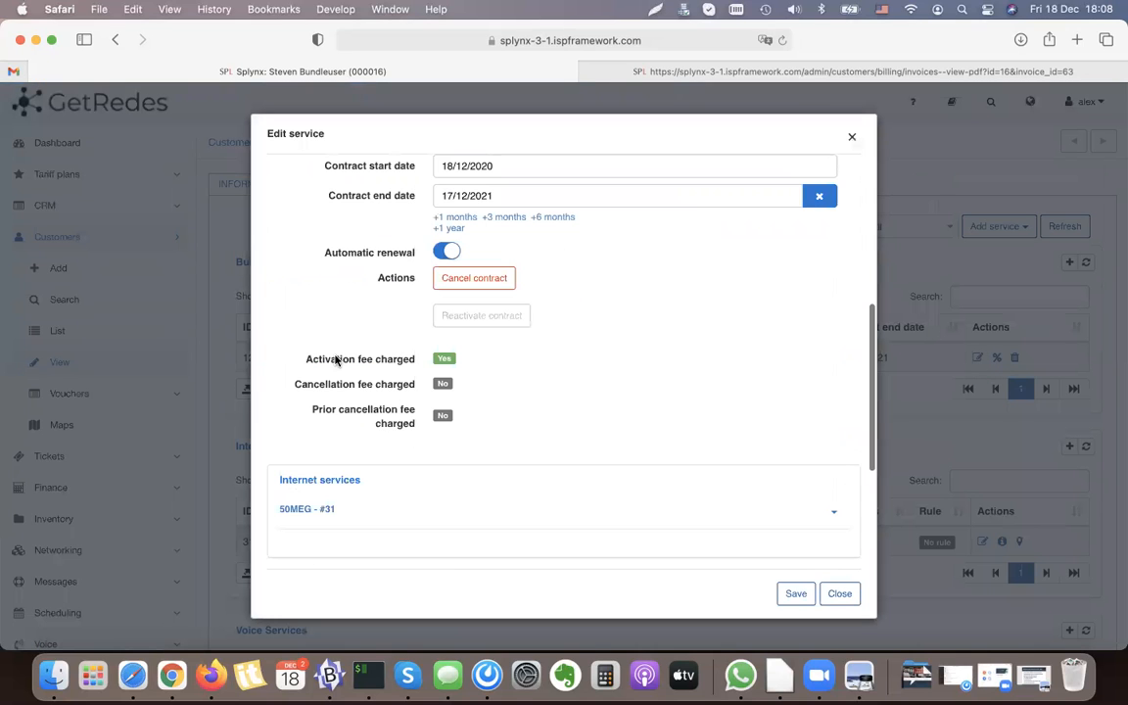
left_click_drag(332, 358, 428, 361)
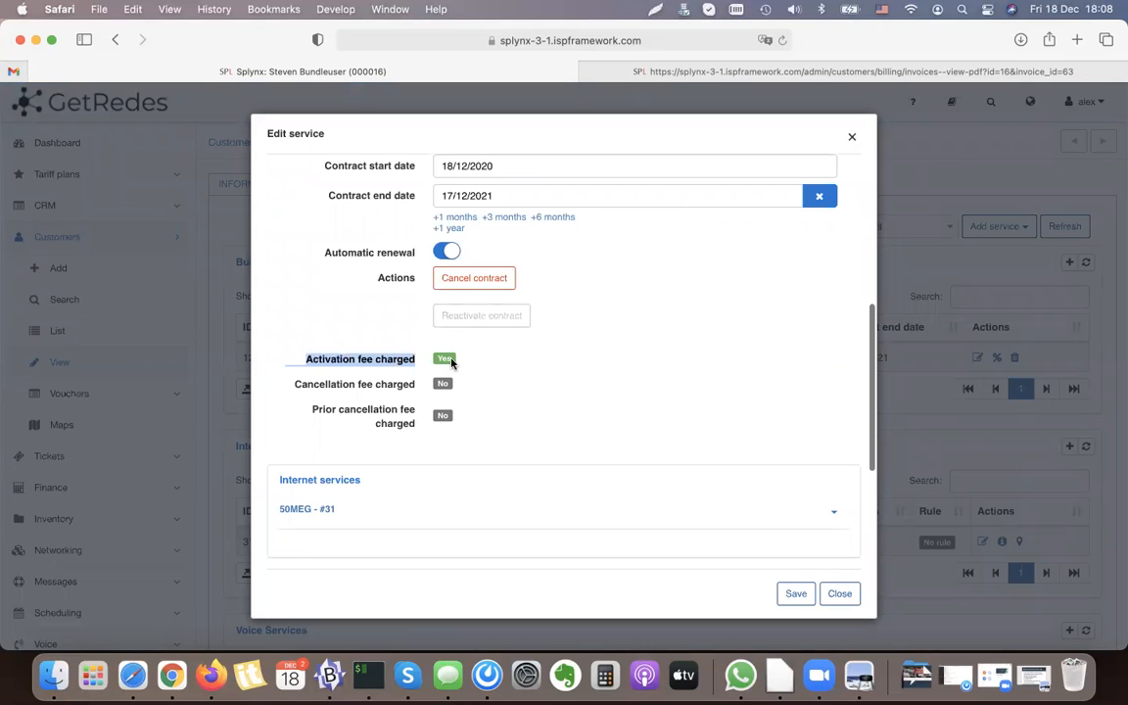
left_click(840, 594)
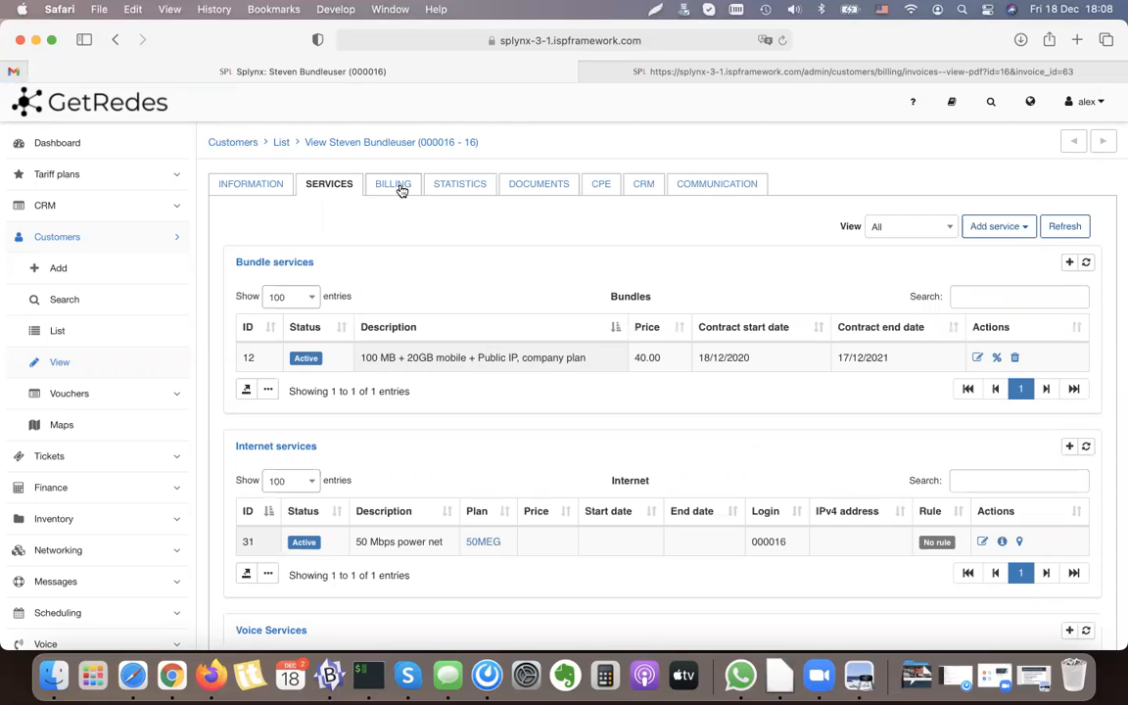
Step: View the customer's invoice details, copy the words "Installation fee" from the first line and close the invoice
left_click(404, 188)
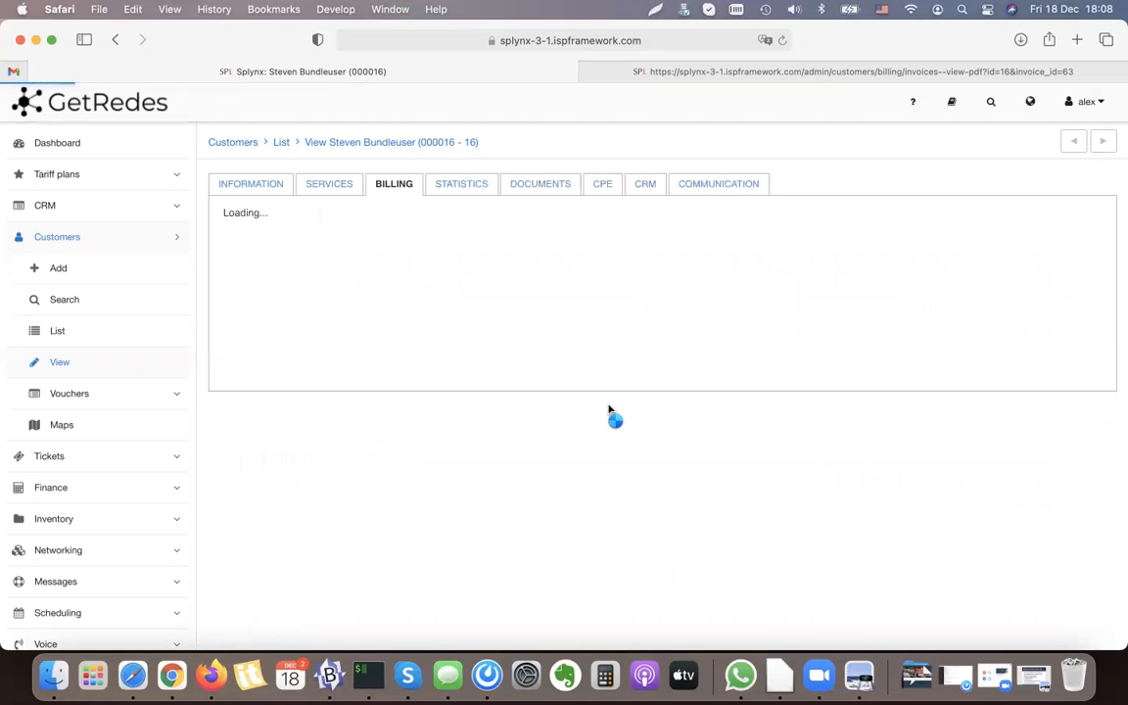
left_click(466, 224)
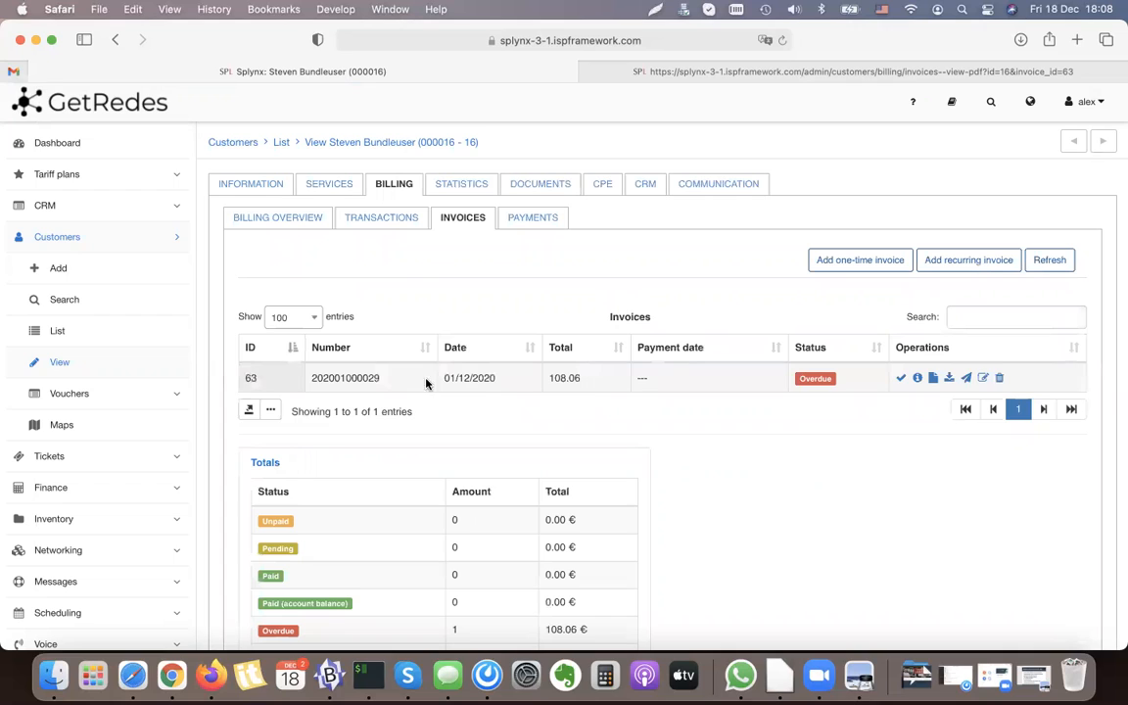
left_click(917, 378)
left_click_drag(304, 314, 371, 311)
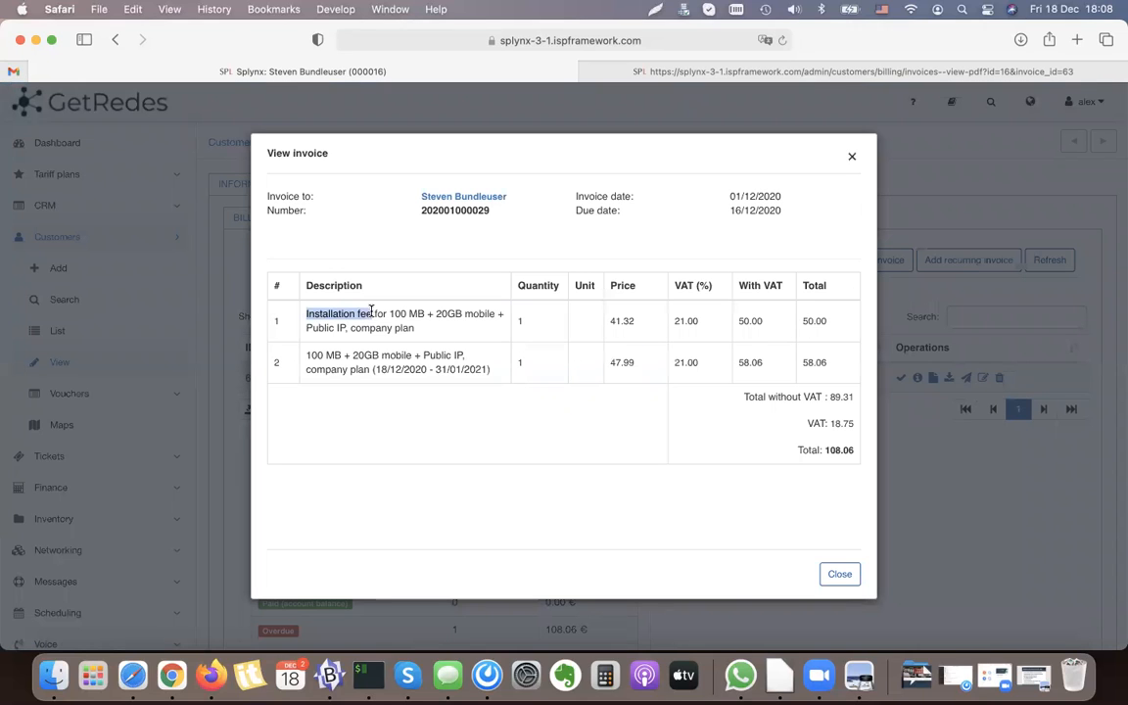
key("super+c")
left_click(839, 574)
Step: Open the custom translations in the system configuration and examine the contract activation fee message
scroll(245, 377, "down", 2)
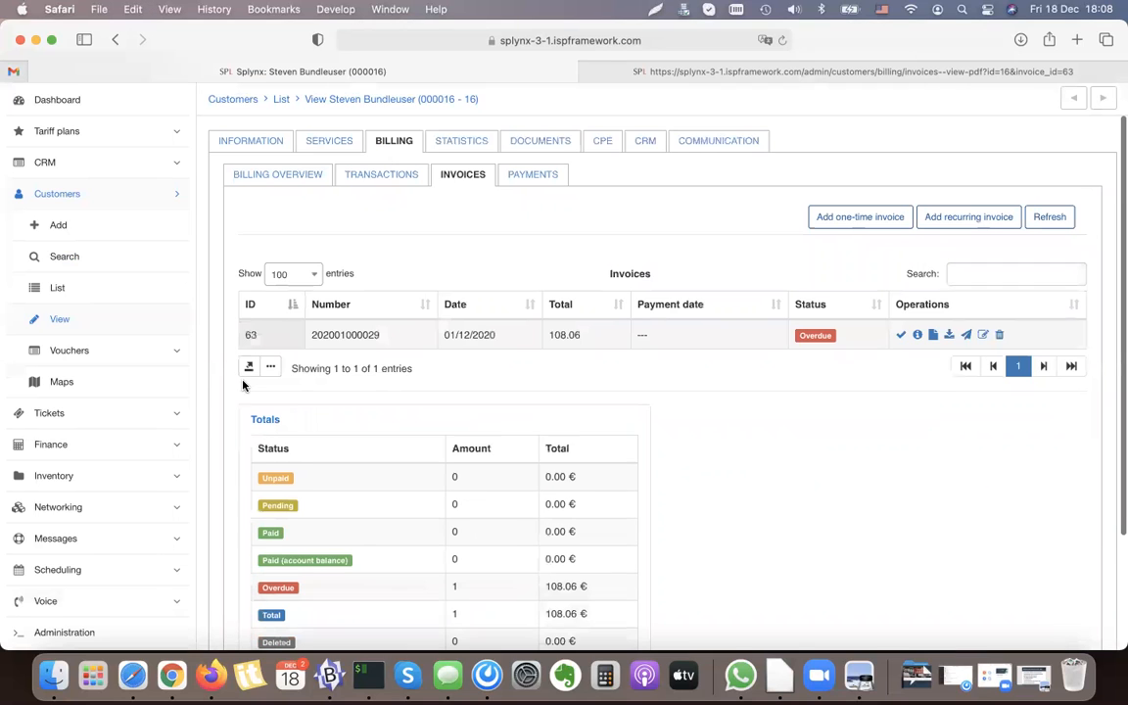
scroll(138, 524, "down", 3)
left_click(67, 597)
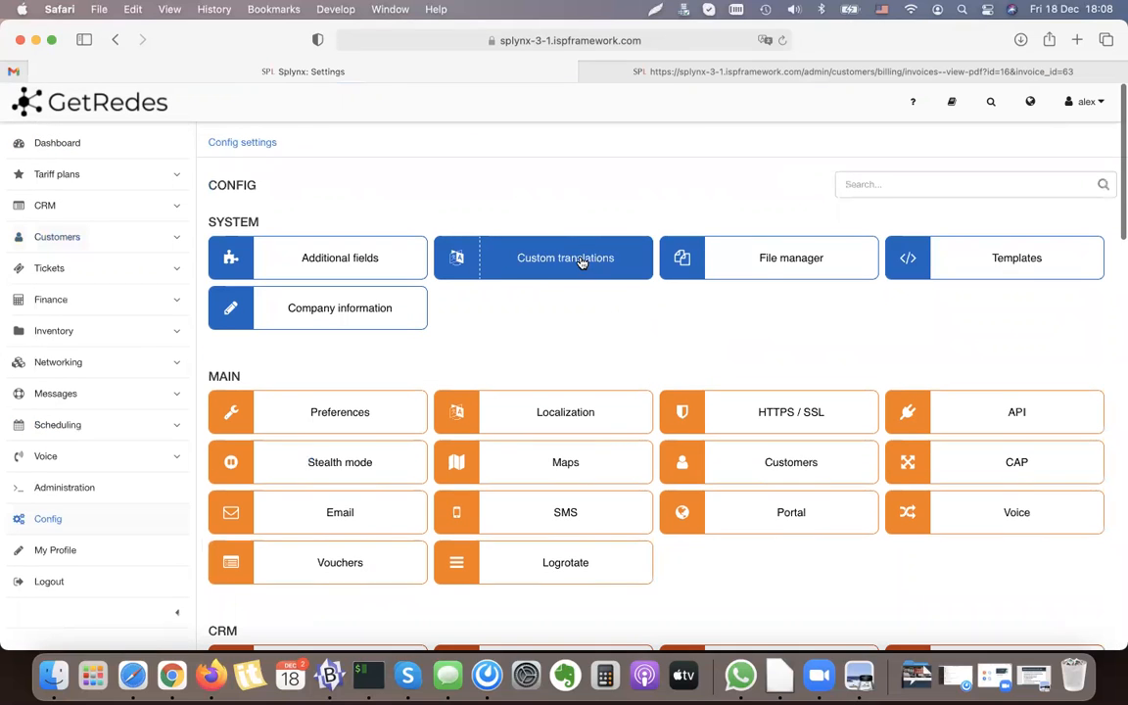
left_click(551, 255)
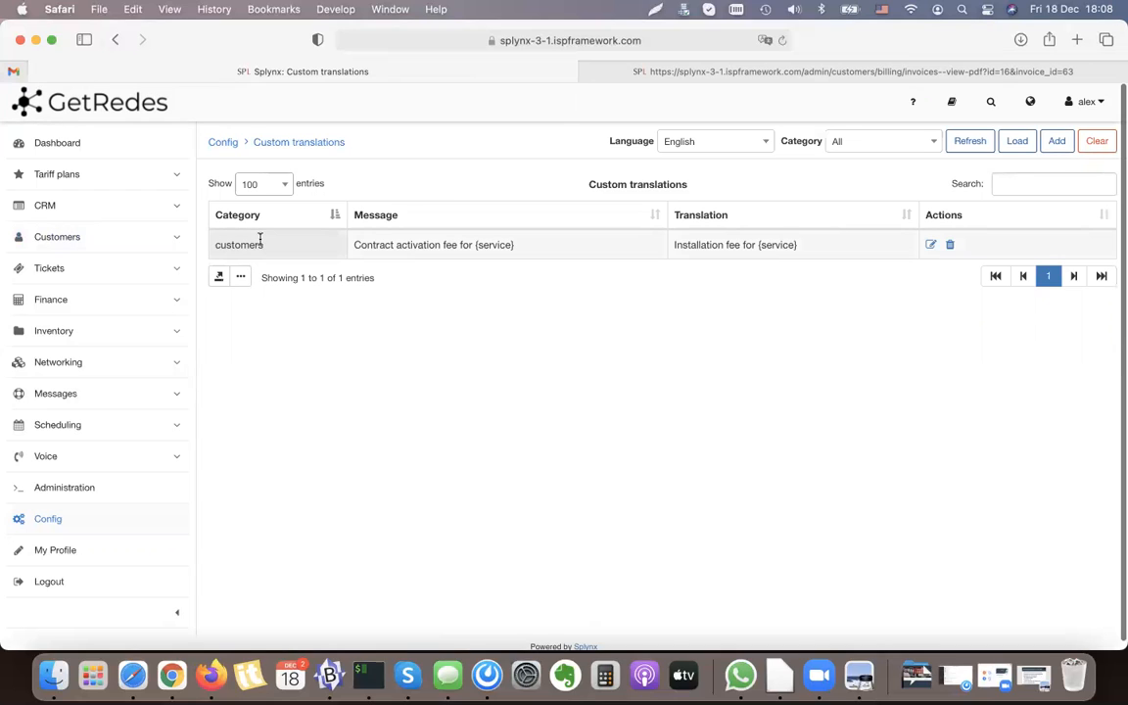
triple_click(455, 244)
left_click(524, 246)
Step: Open the contract activation fee translation, compare its message with its translation and close it without saving
left_click(930, 245)
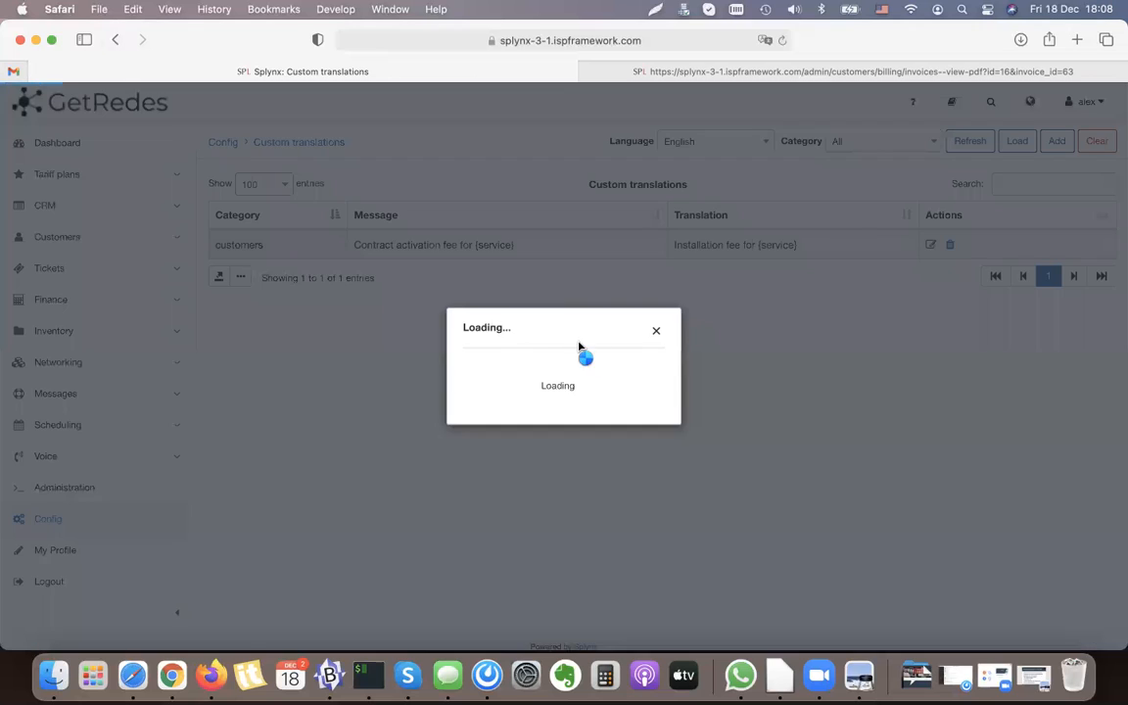
left_click(448, 286)
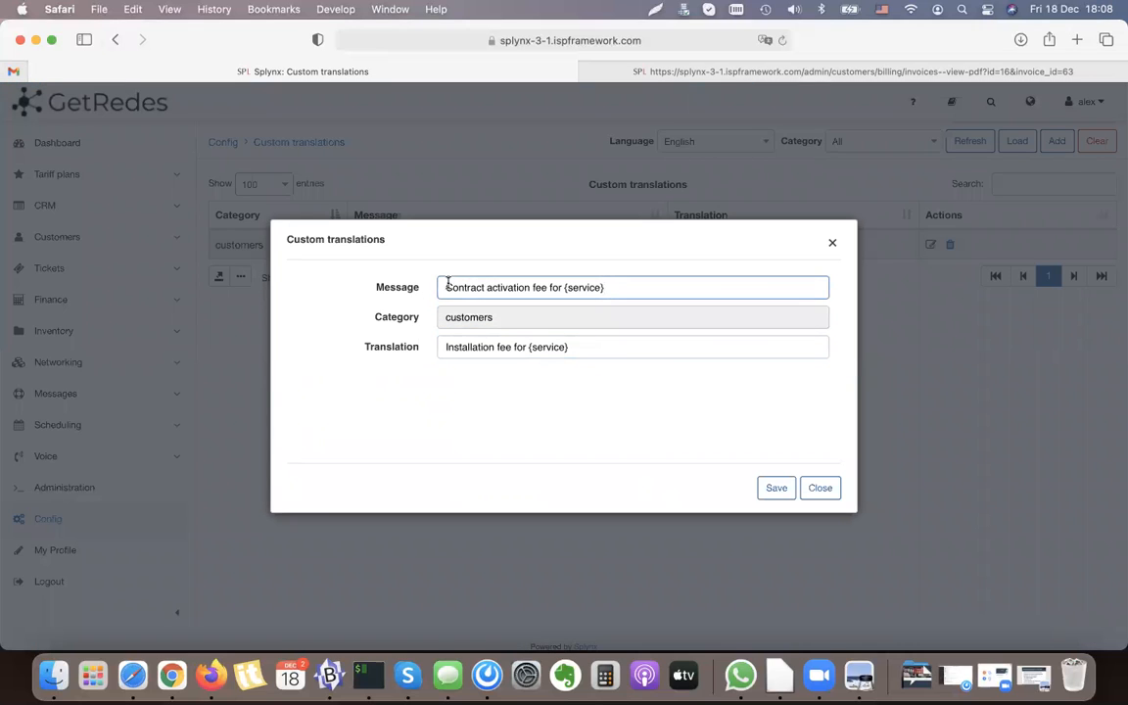
left_click_drag(447, 287, 638, 293)
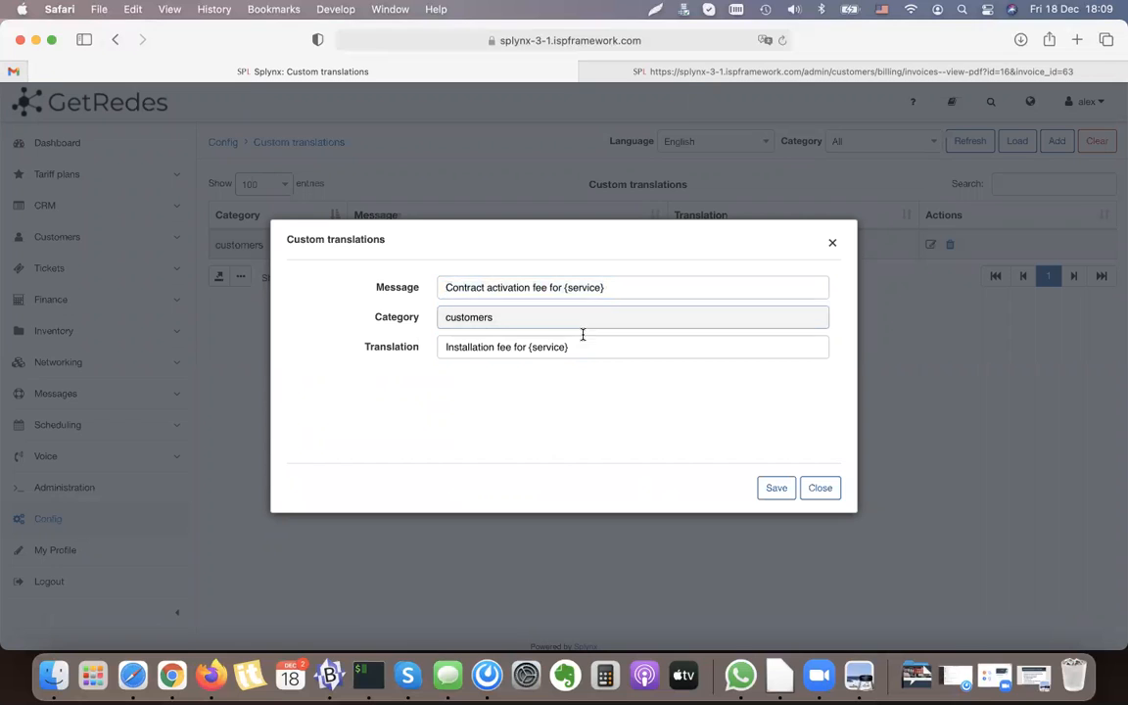
left_click_drag(566, 347, 448, 347)
left_click(830, 488)
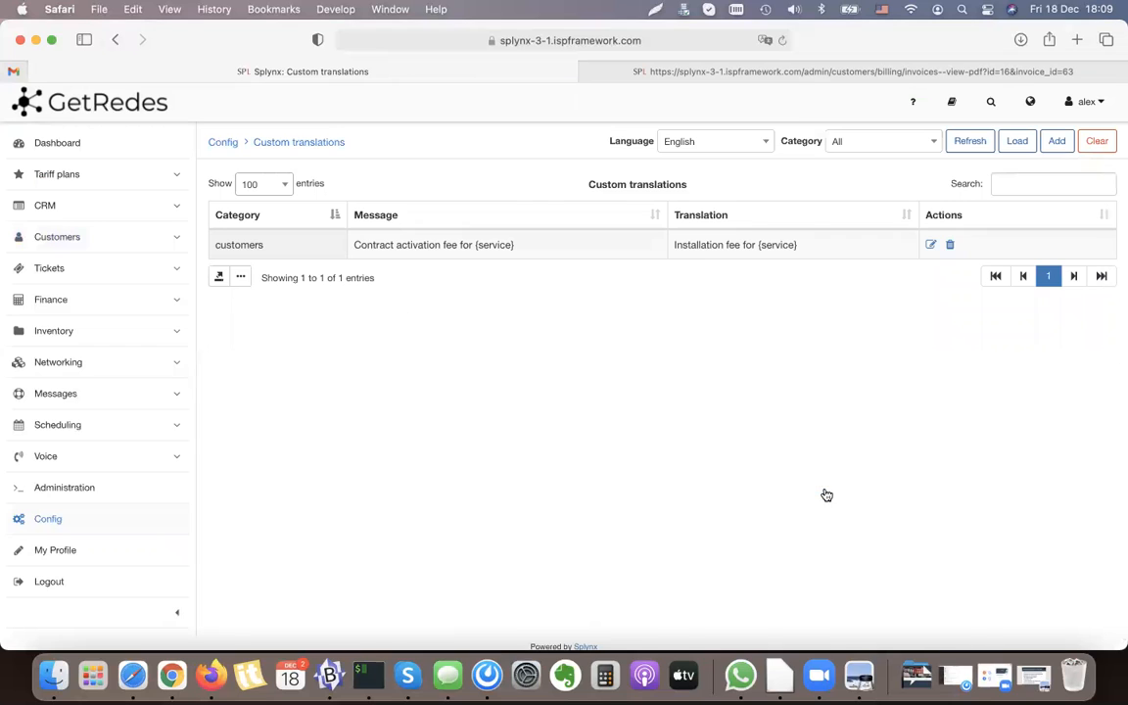
Step: Try adding a custom translation for the CRM message of the config category and close it without saving
left_click(1057, 145)
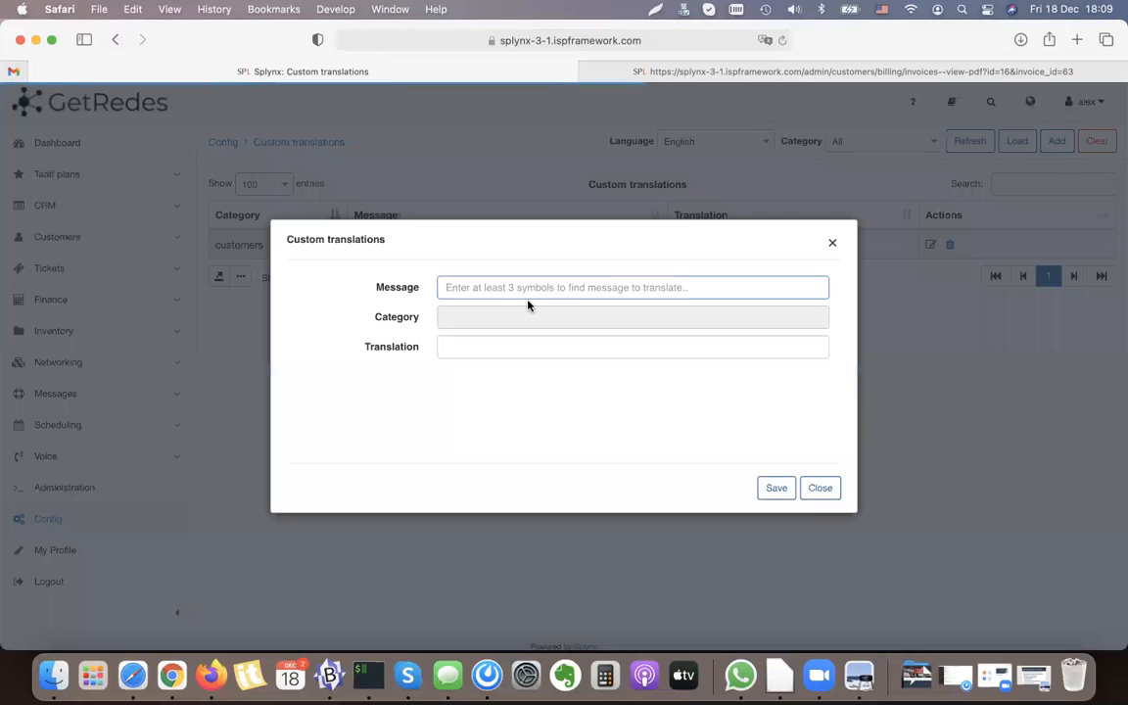
type("CRM")
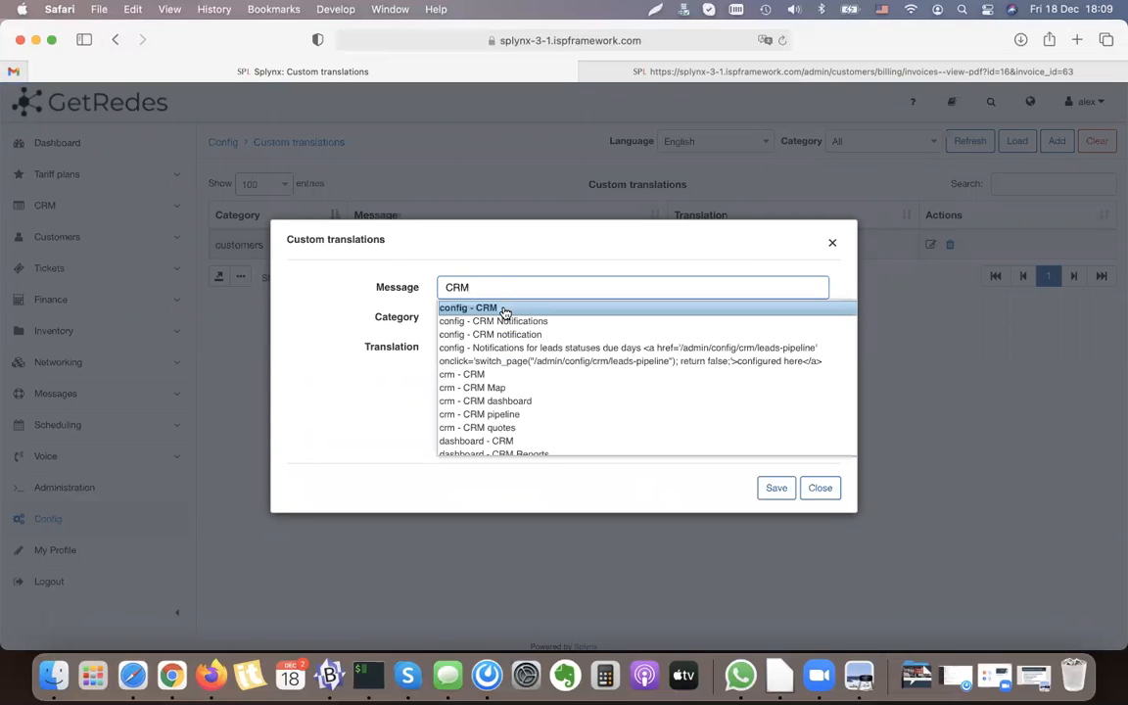
left_click(504, 308)
left_click(505, 347)
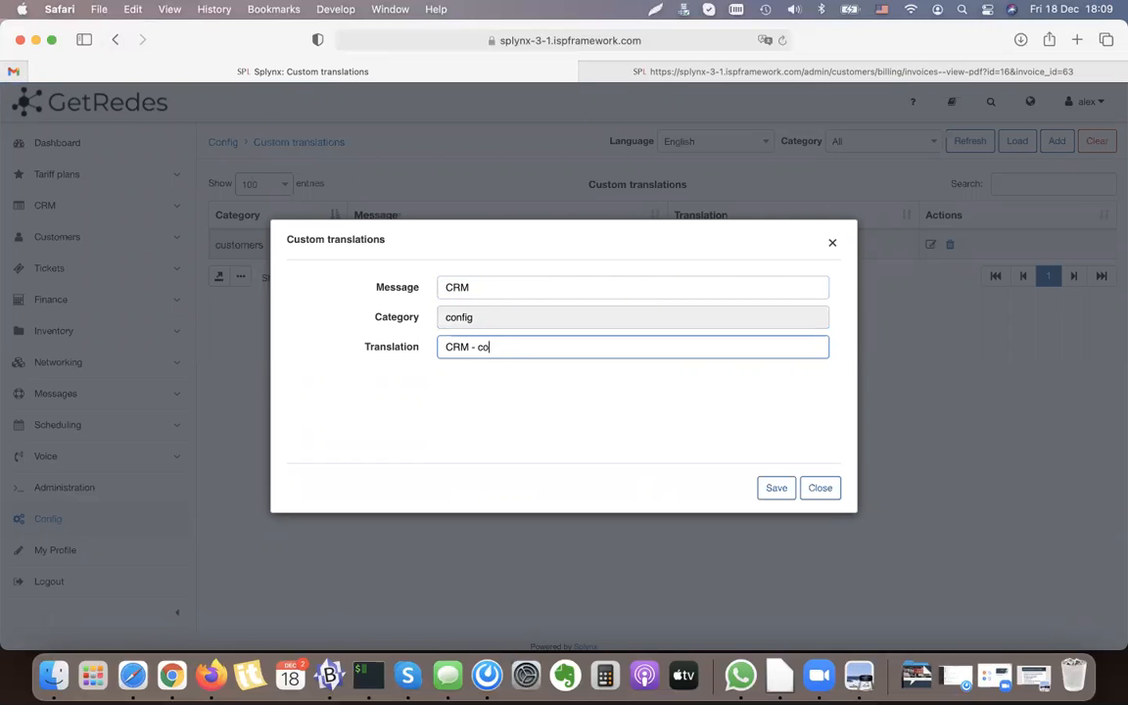
double_click(403, 348)
left_click(481, 410)
left_click(820, 487)
left_click(635, 419)
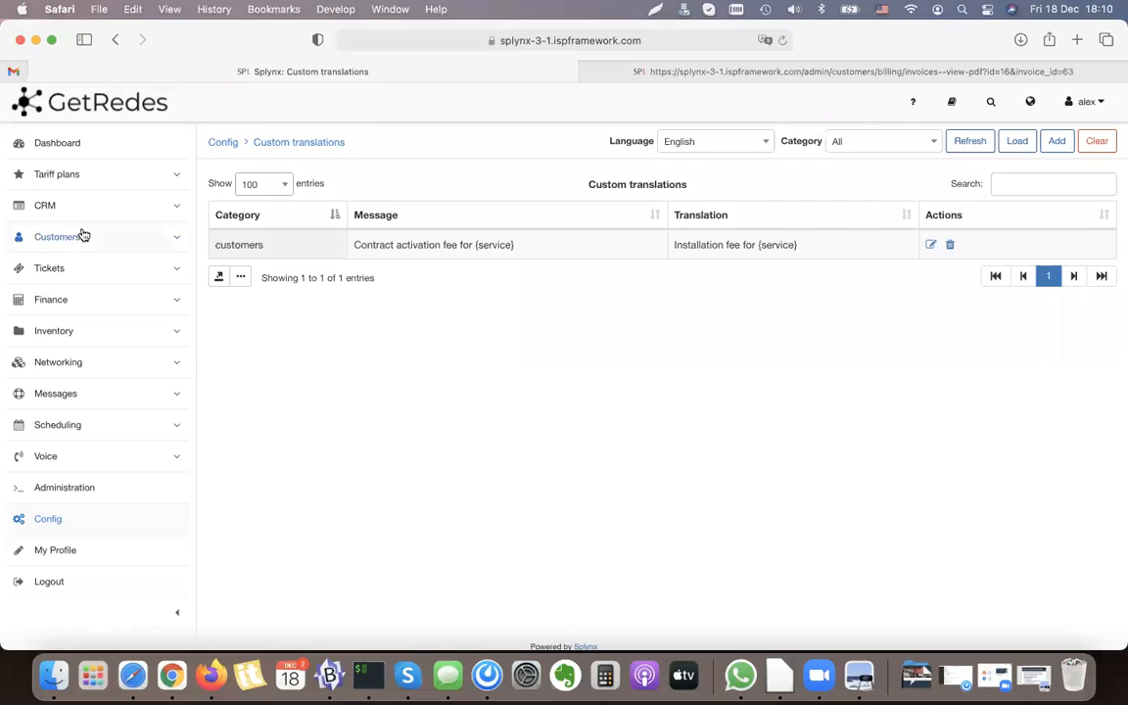
Step: Reopen the customer's bundle service for editing and cancel its contract
left_click(82, 235)
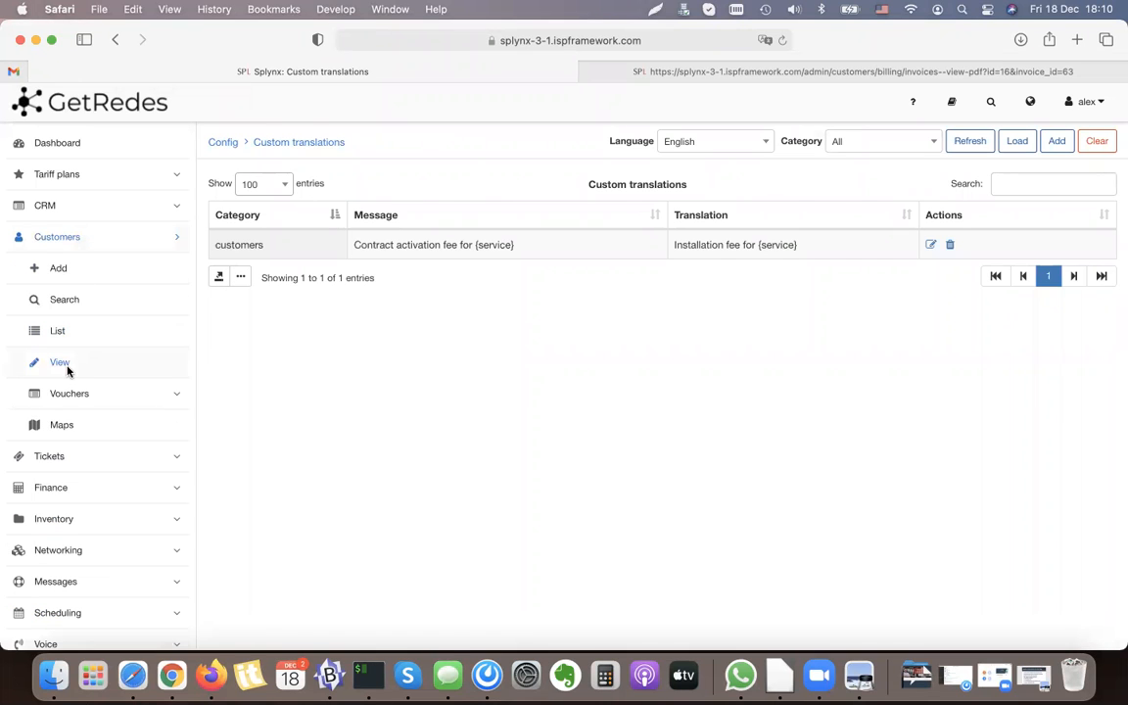
left_click(67, 368)
left_click(315, 185)
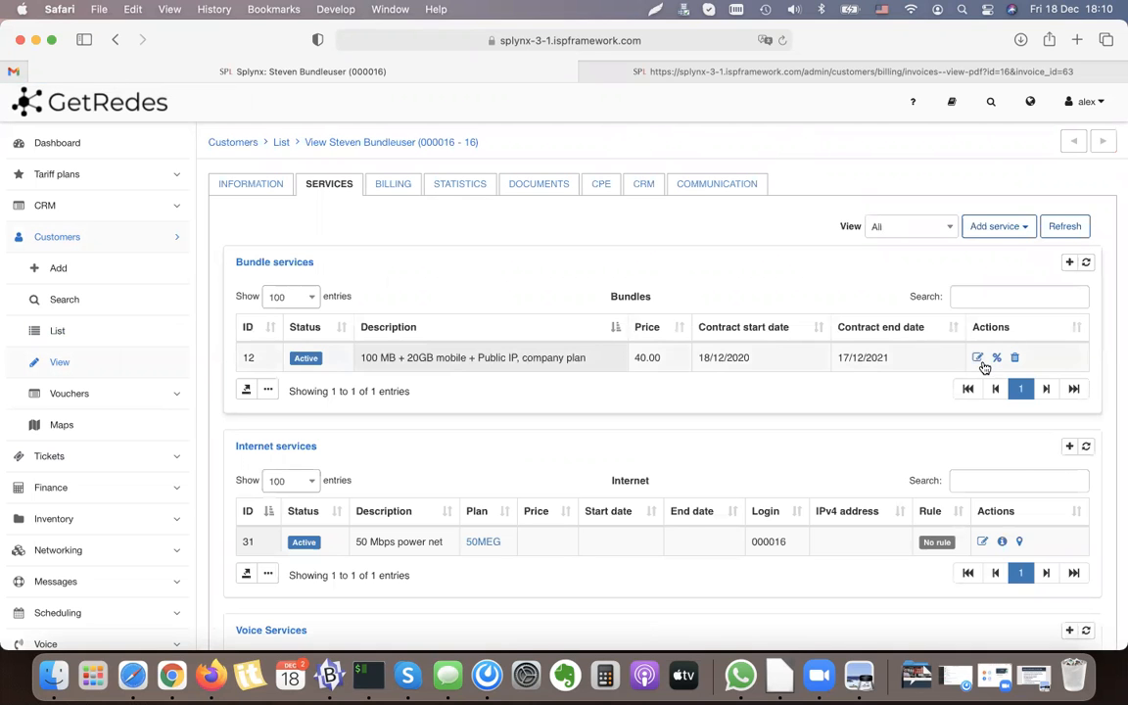
left_click(977, 359)
scroll(535, 348, "down", 5)
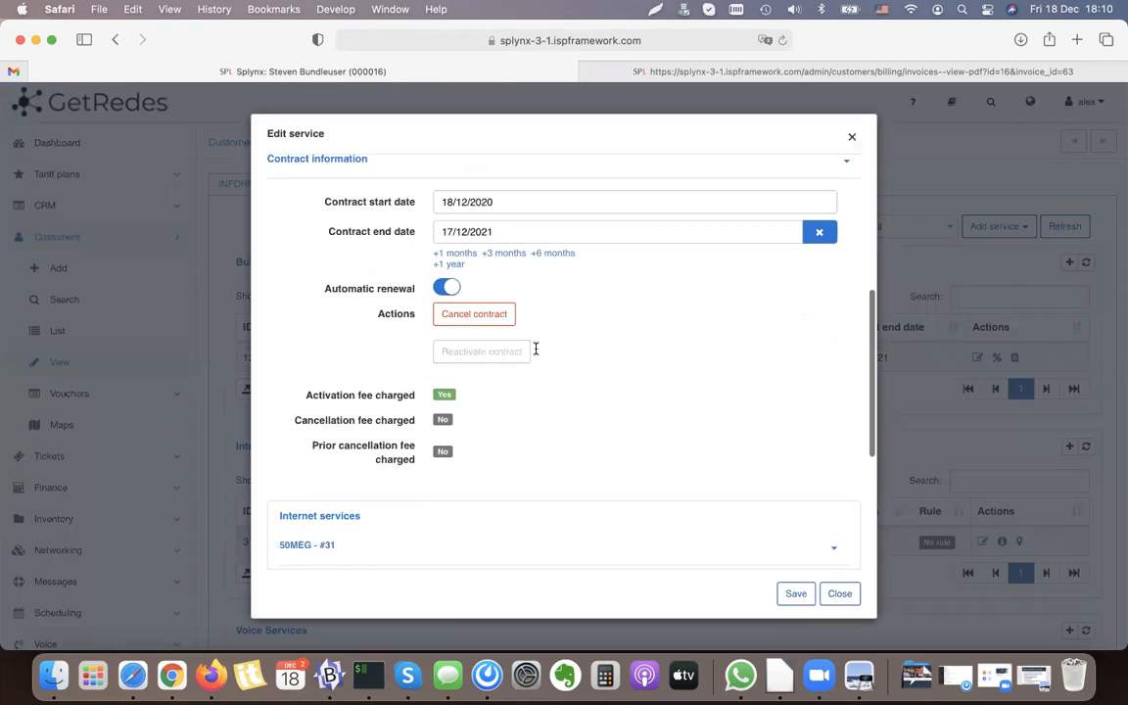
left_click(476, 315)
left_click_drag(425, 380, 476, 408)
left_click(473, 408)
left_click(622, 457)
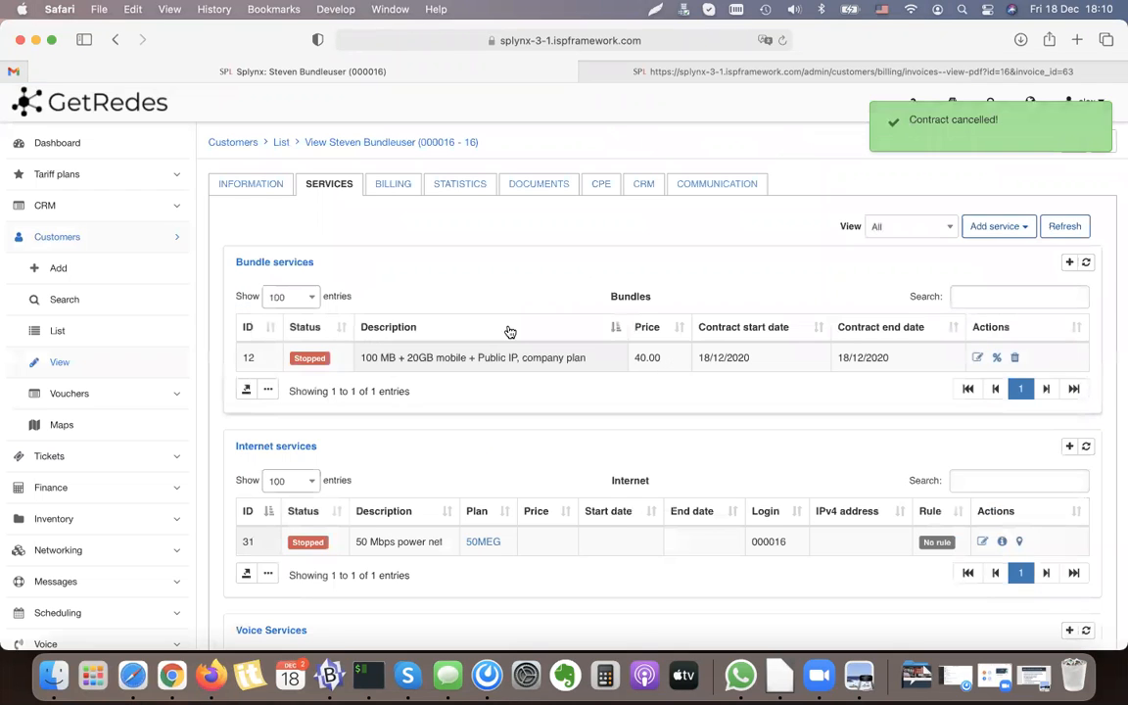
Step: Examine the statuses of the customer's internet, voice and recurring services
scroll(523, 392, "down", 5)
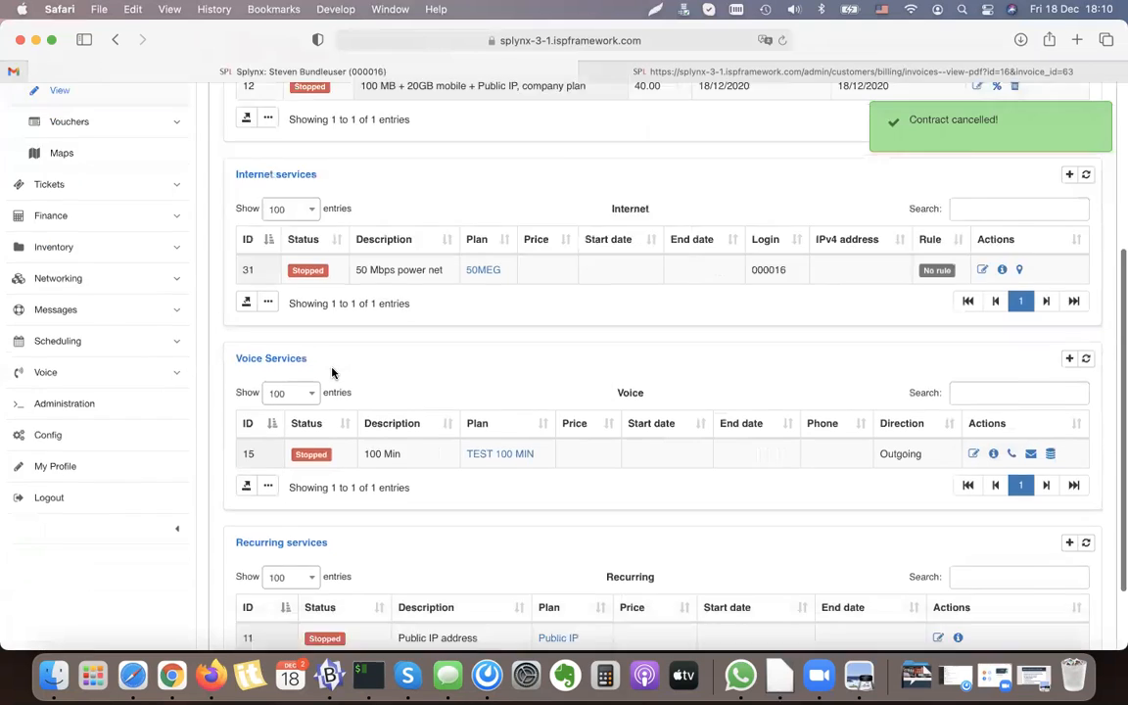
scroll(331, 370, "down", 2)
scroll(332, 367, "up", 10)
Step: Open the customer's invoices and compare the totals of the invoices dated 01/12/2020 and 18/12/2020
left_click(396, 184)
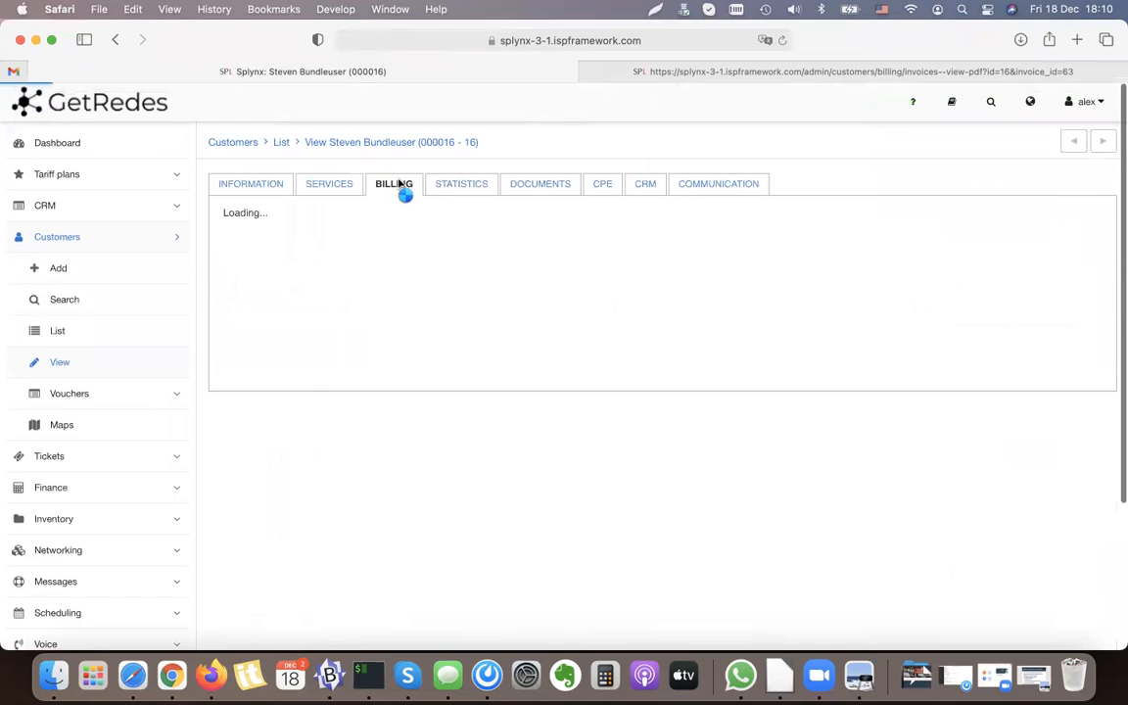
left_click(477, 221)
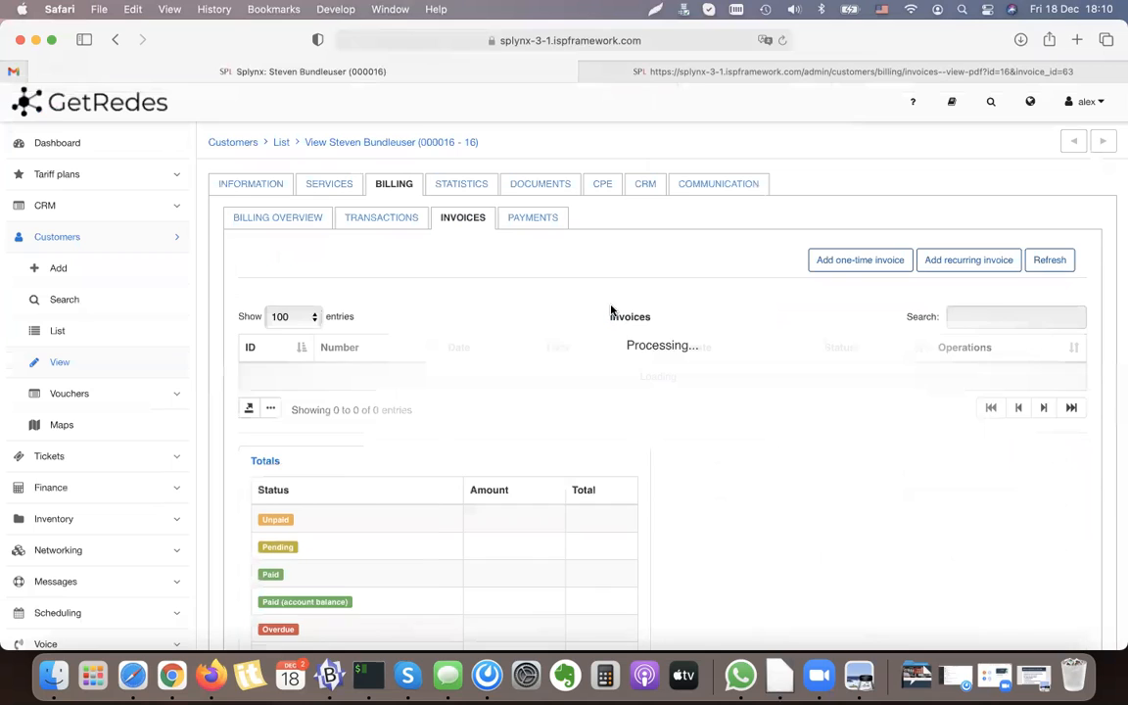
left_click_drag(438, 374, 573, 377)
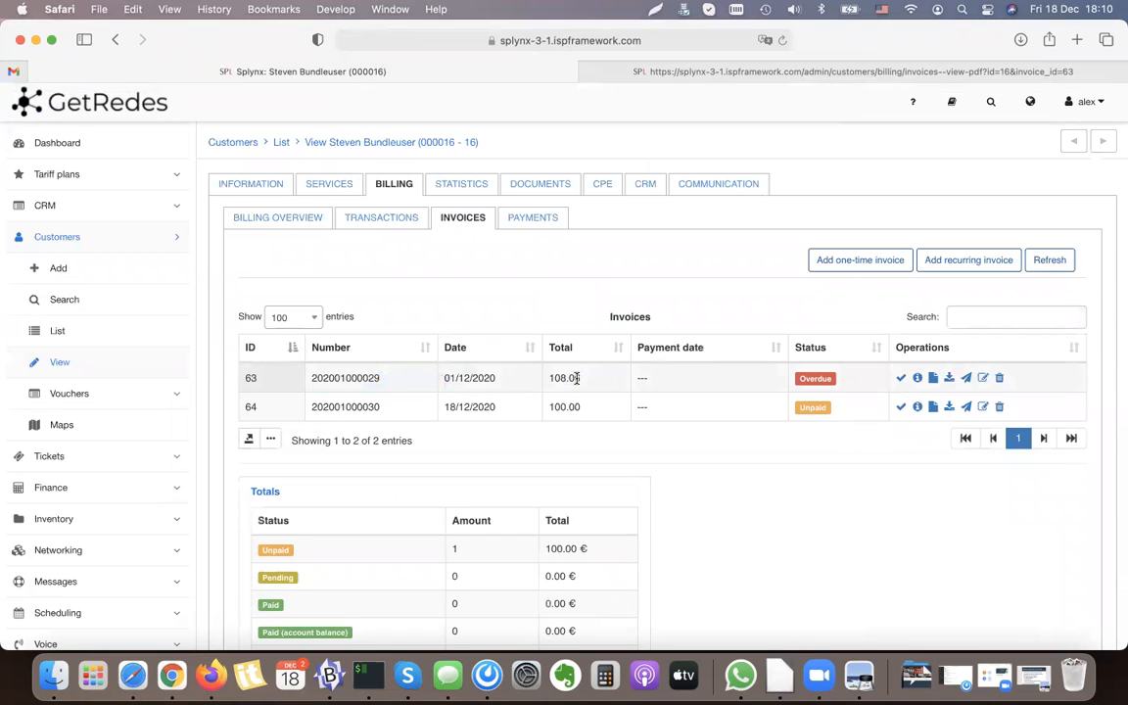
double_click(576, 378)
double_click(570, 405)
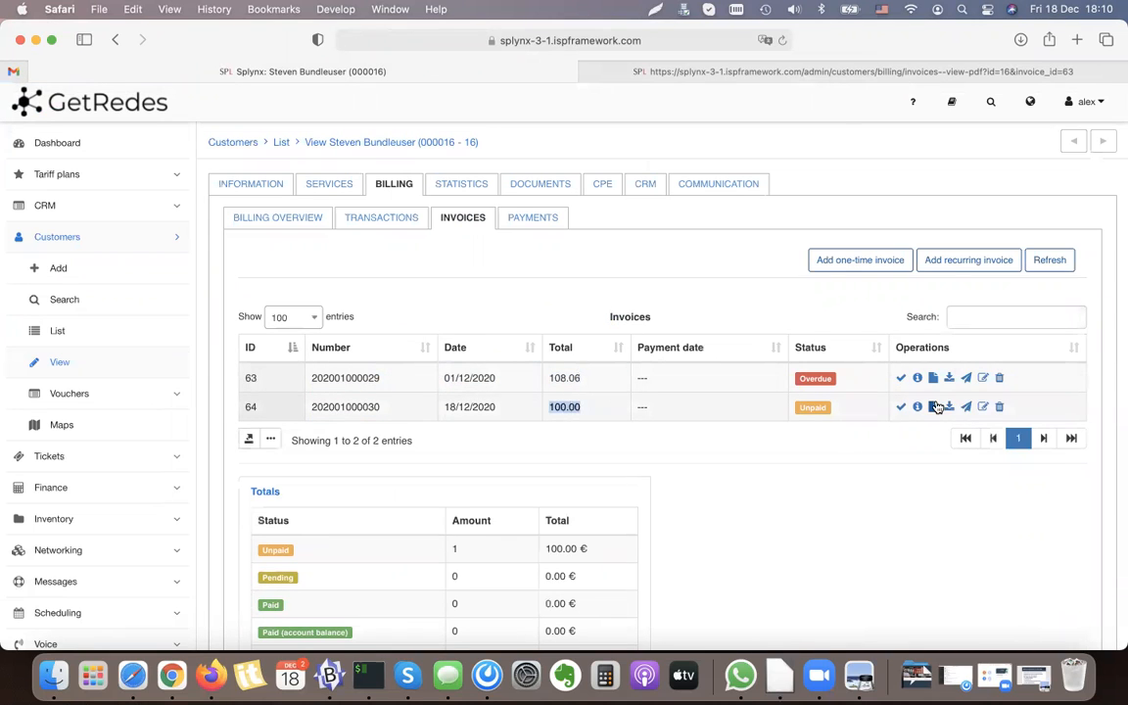
Step: View the PDF of the invoice dated 18/12/2020, examine its cancellation fee line, compare it with the earlier invoice and return to the customer
left_click(933, 405)
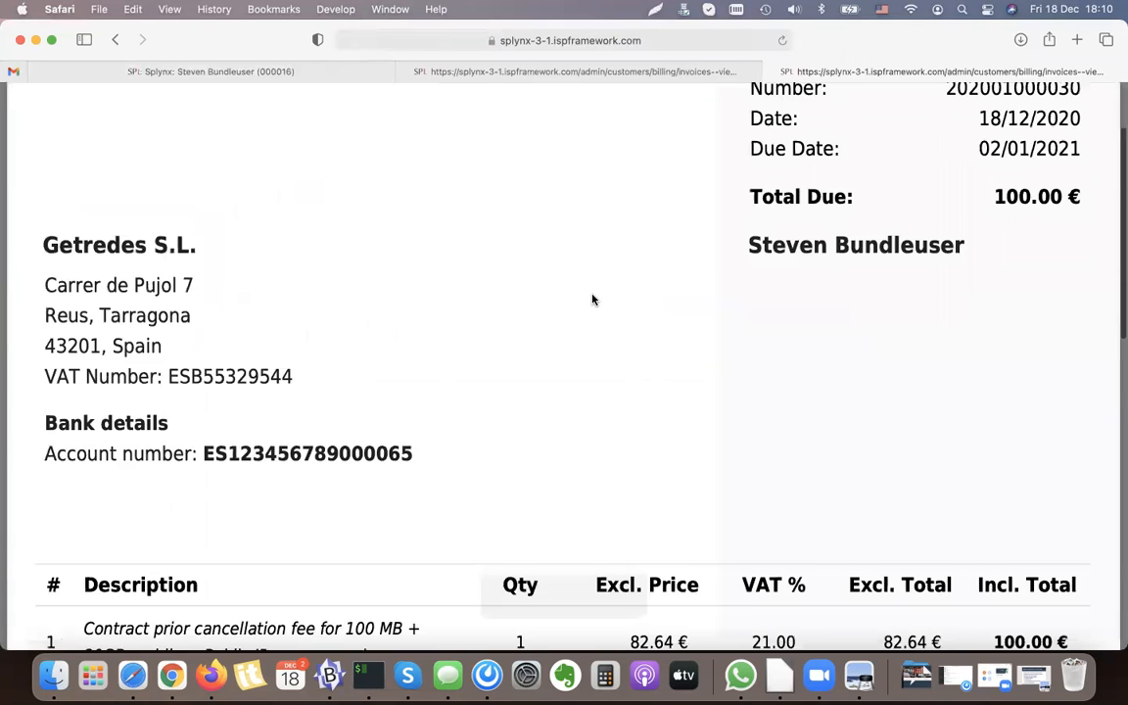
left_click_drag(222, 424, 455, 422)
left_click(520, 434)
scroll(886, 403, "up", 3)
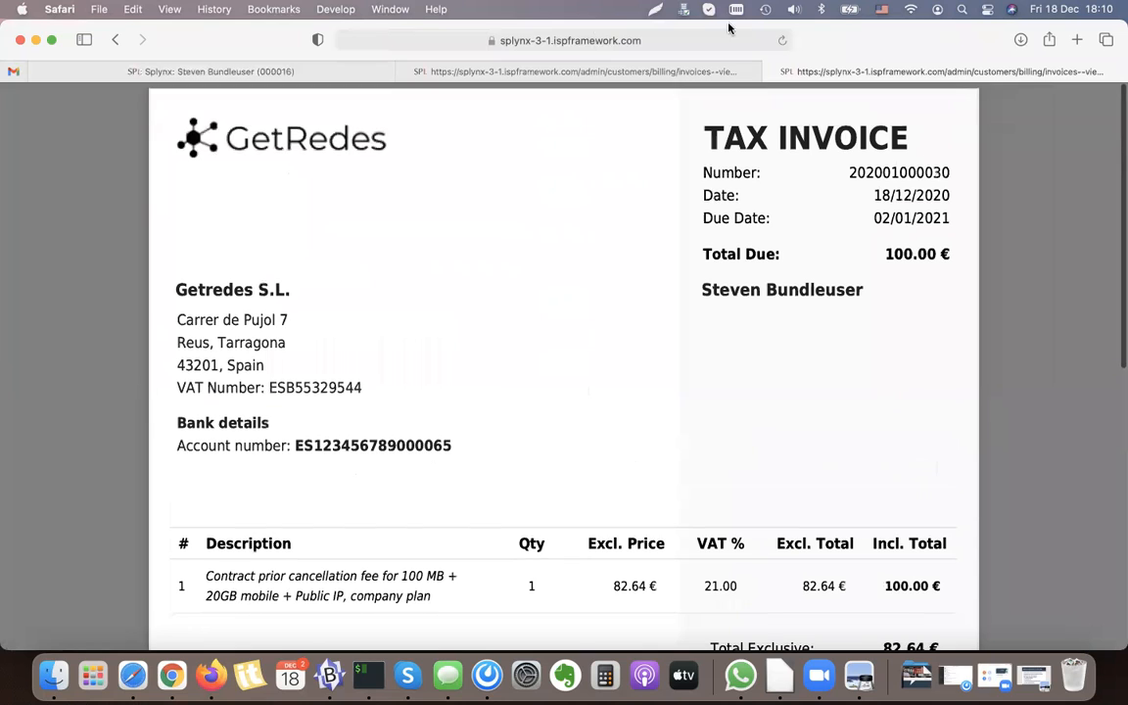
left_click(741, 73)
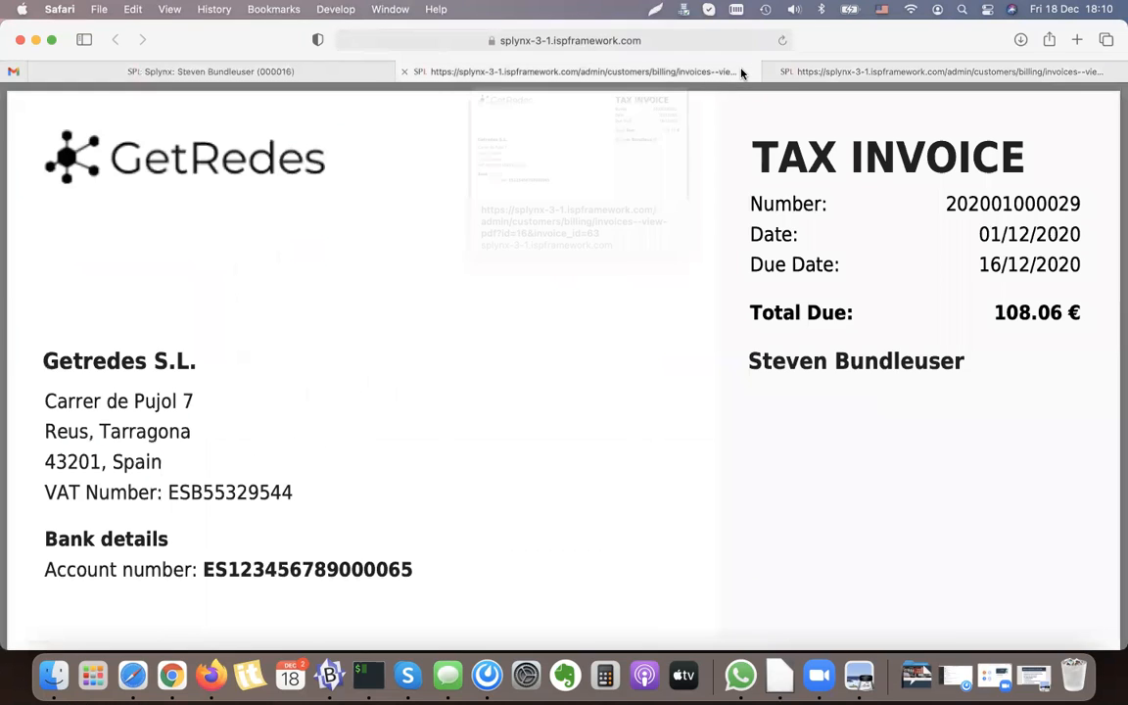
left_click(207, 71)
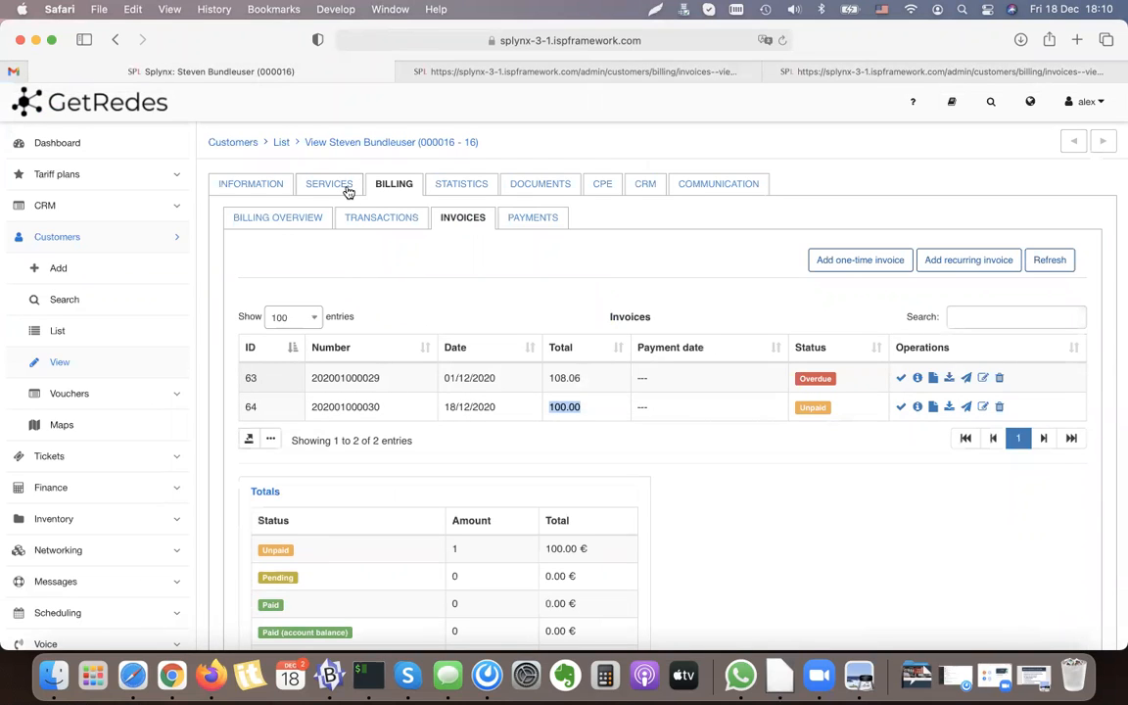
Step: Review the customer's services and billing overview, and delete the stopped bundle service
left_click(330, 186)
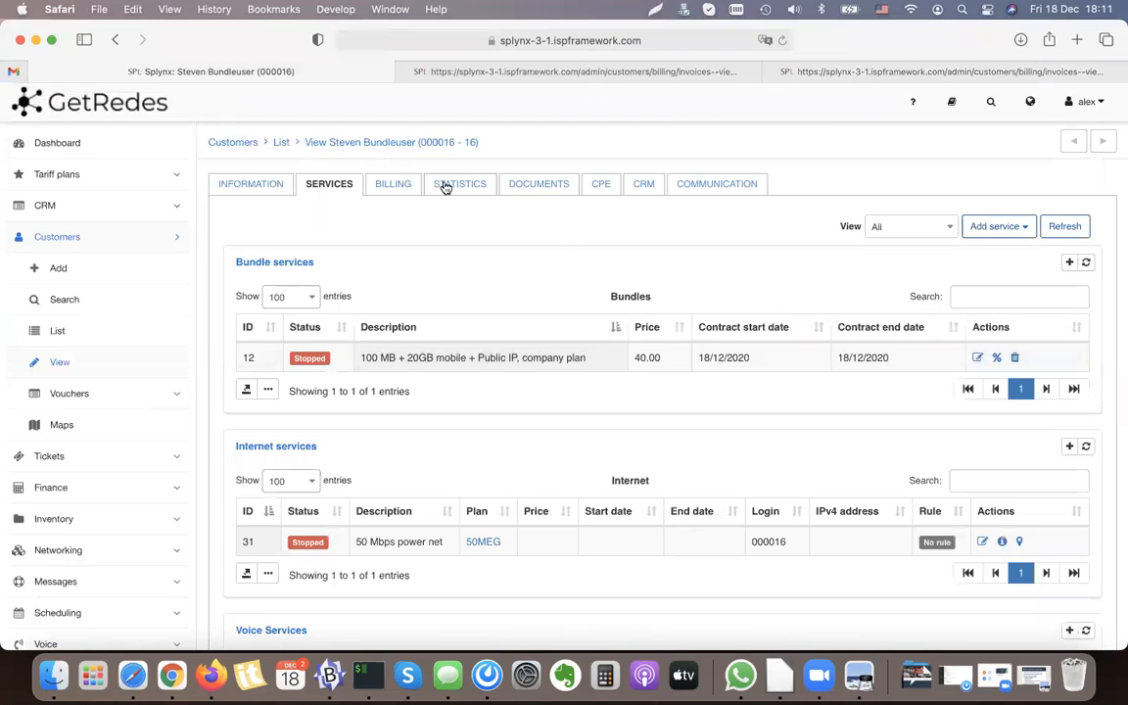
left_click(392, 184)
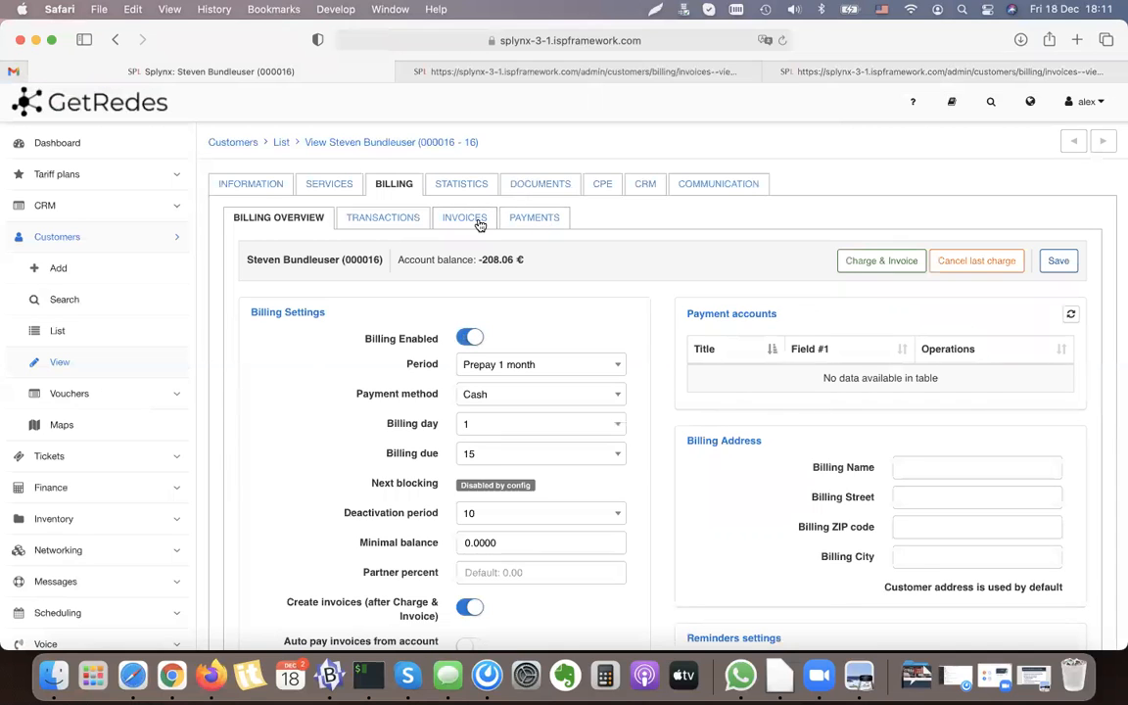
left_click(323, 183)
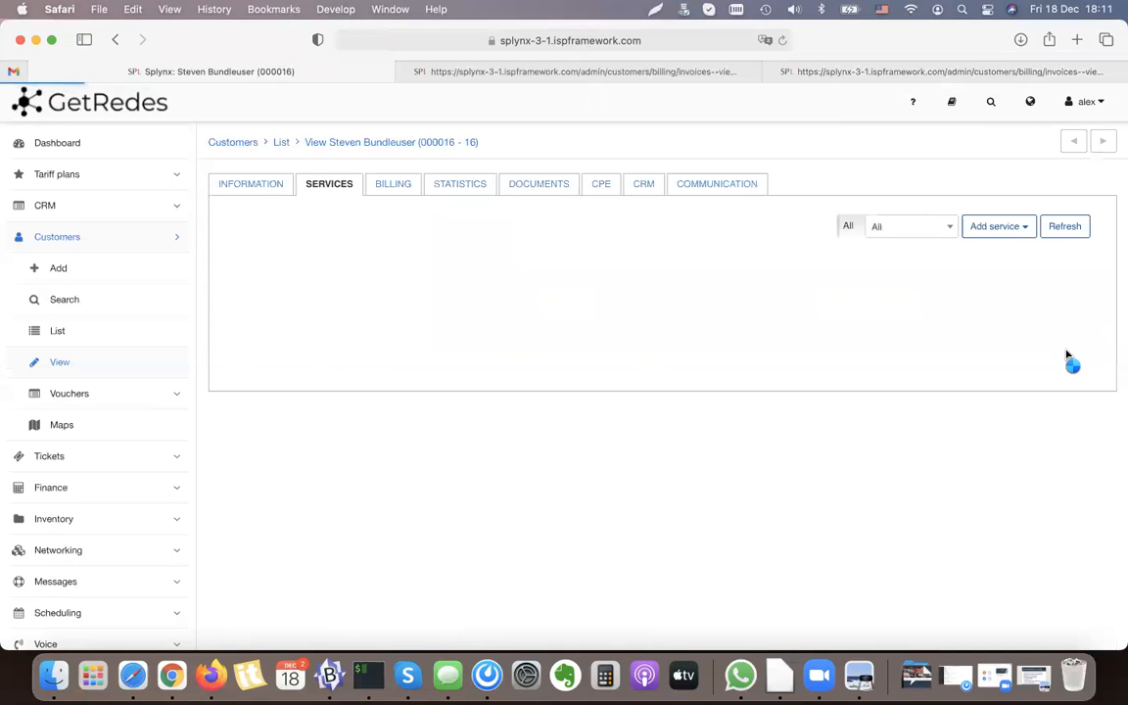
left_click(1014, 358)
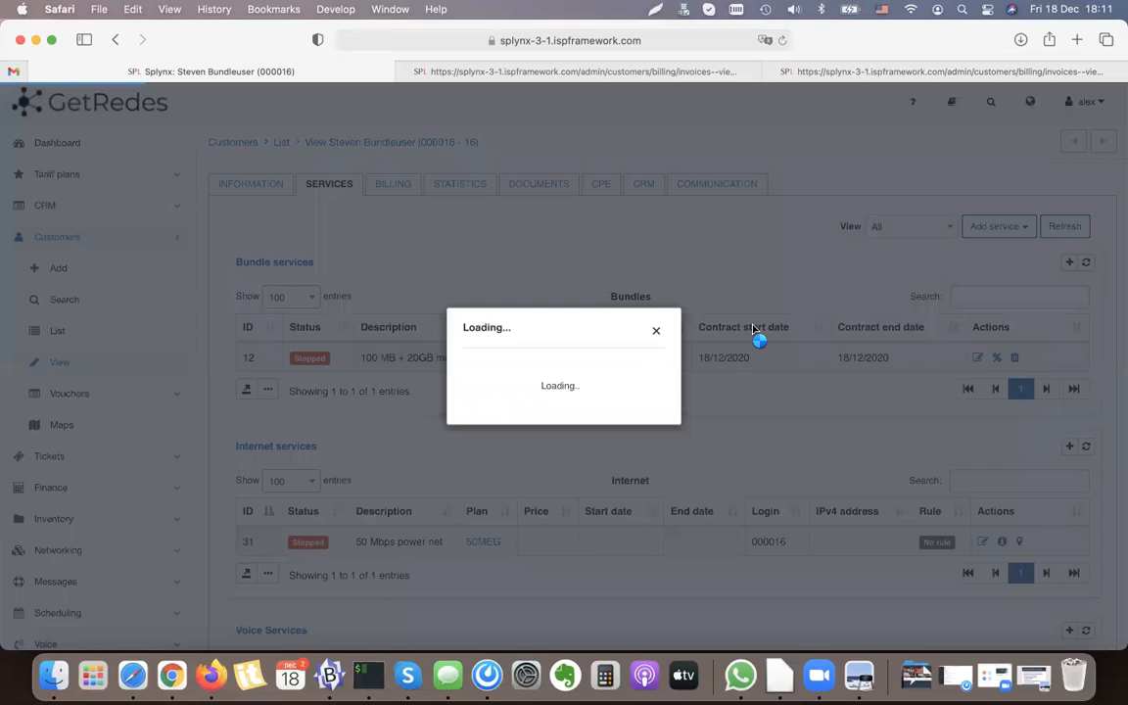
left_click(645, 455)
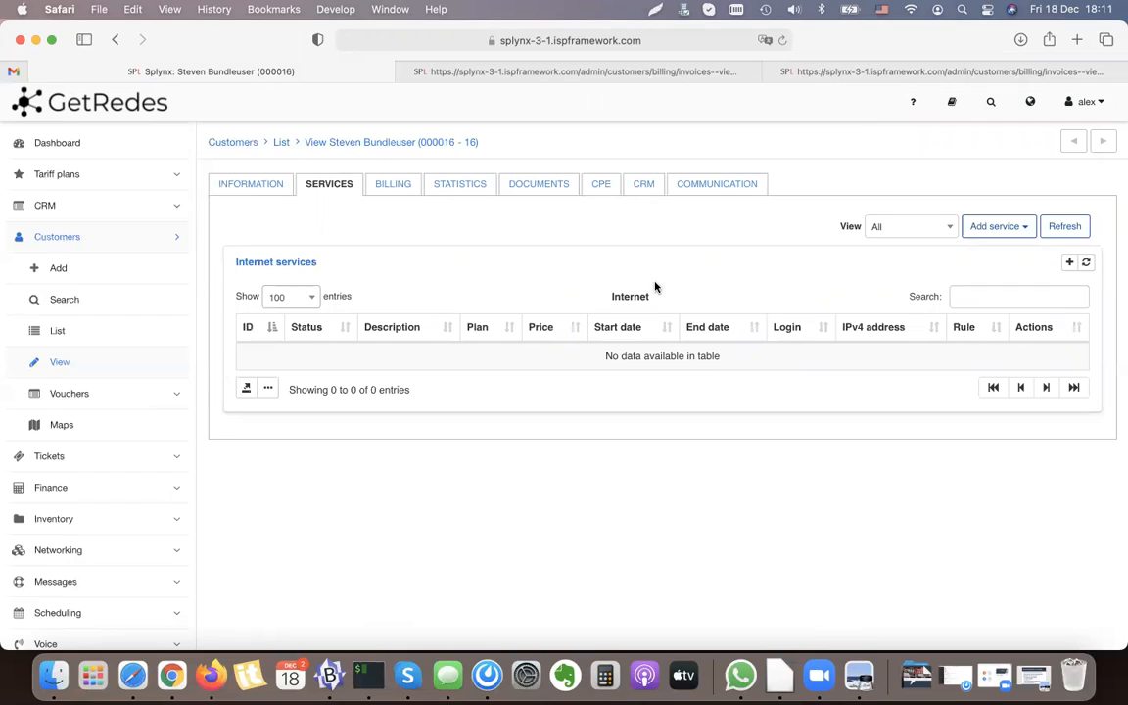
Step: Start creating a new bundle service for the customer with the 100 MB + 20GB mobile bundle
left_click(1018, 228)
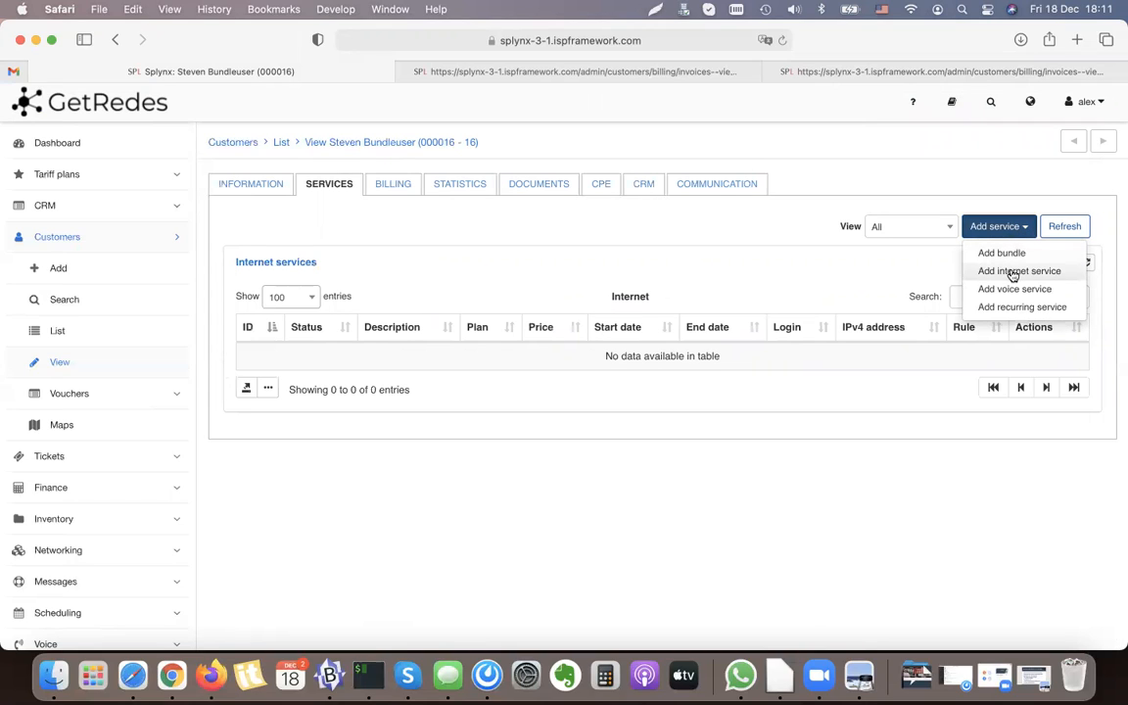
left_click(984, 253)
left_click(509, 193)
left_click(483, 326)
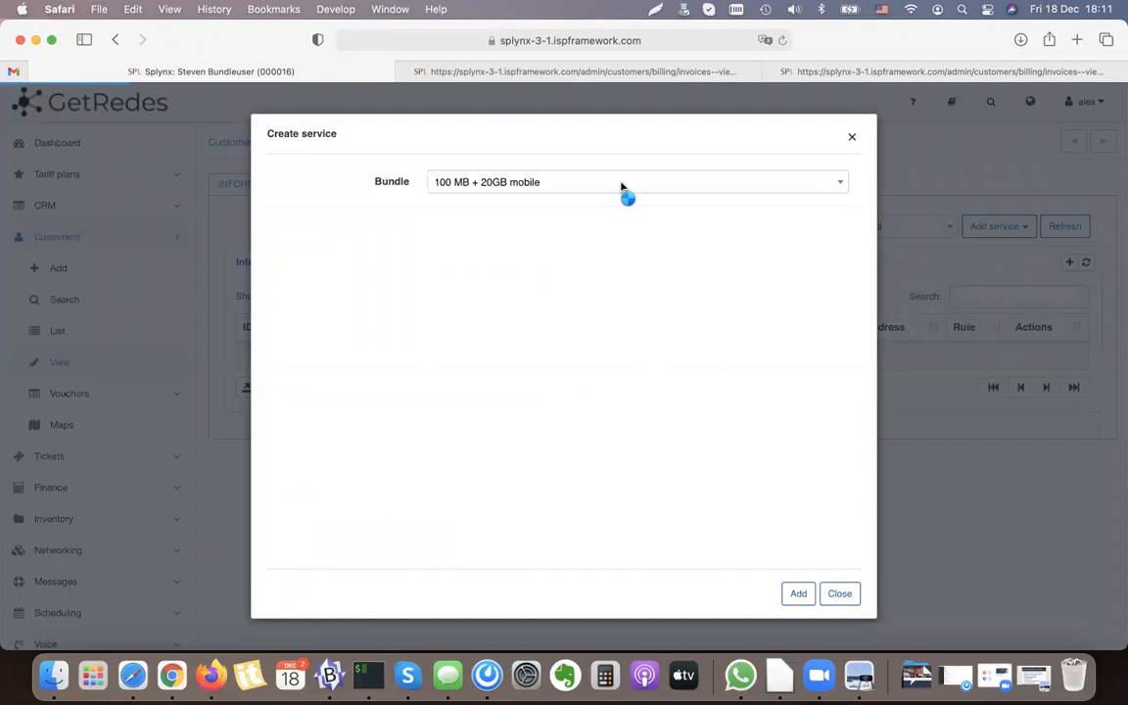
Step: Set the contract start date of the new bundle service to 1/12/2019
scroll(587, 362, "down", 3)
left_click(514, 371)
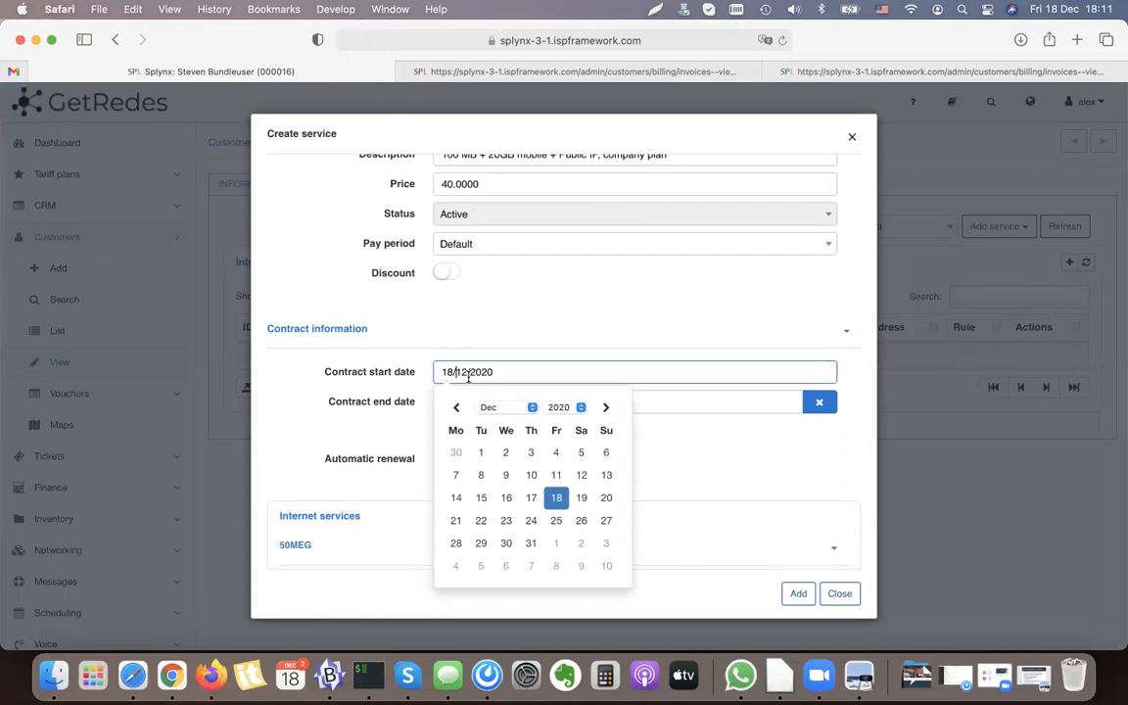
key("BackSpace")
key("BackSpace")
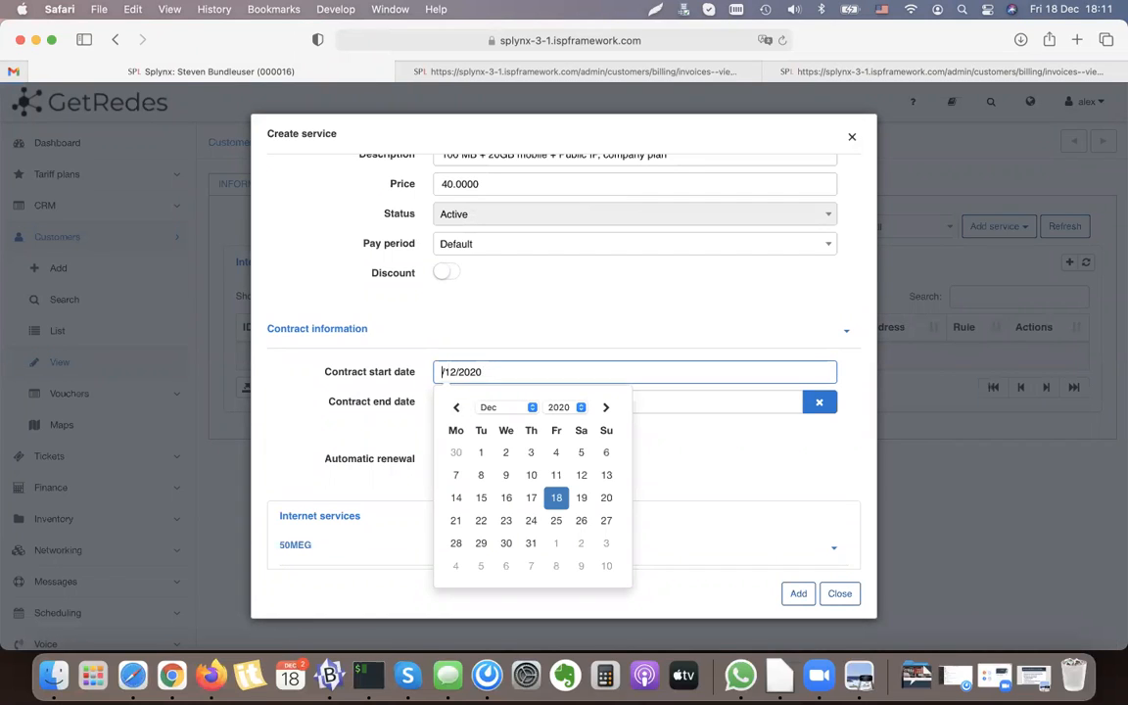
type("1/")
left_click(347, 389)
Step: Set the contract end date of the new bundle service to 30/11/2020
left_click_drag(455, 400, 386, 398)
key("BackSpace")
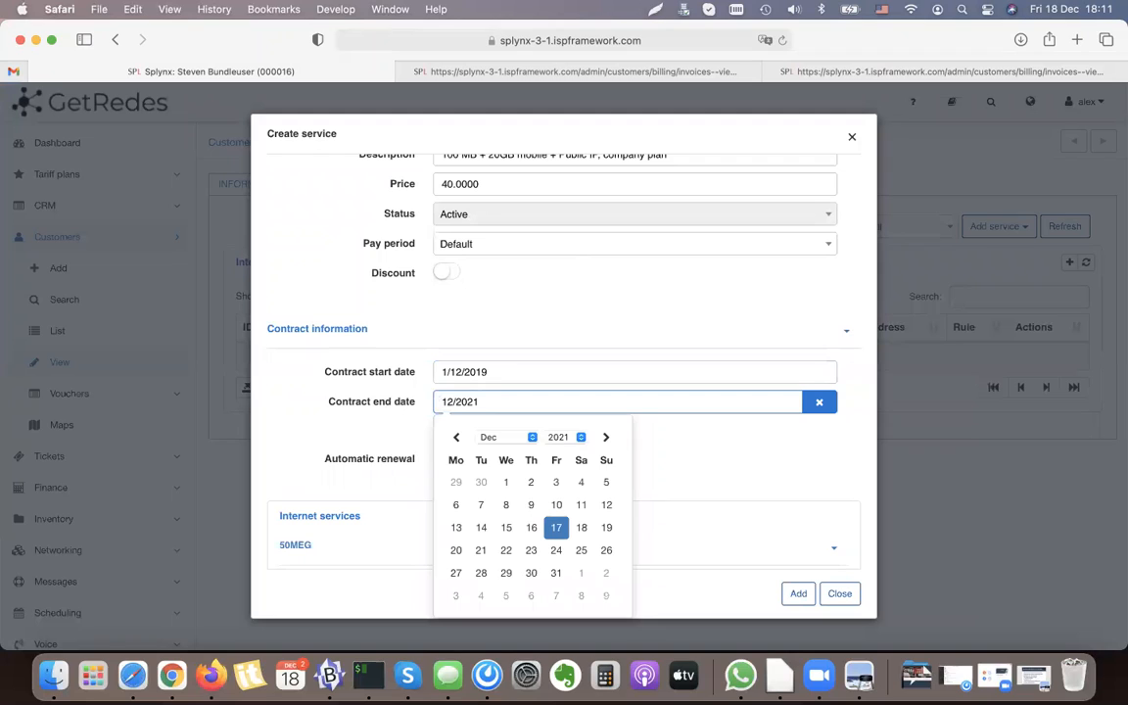
type("30/")
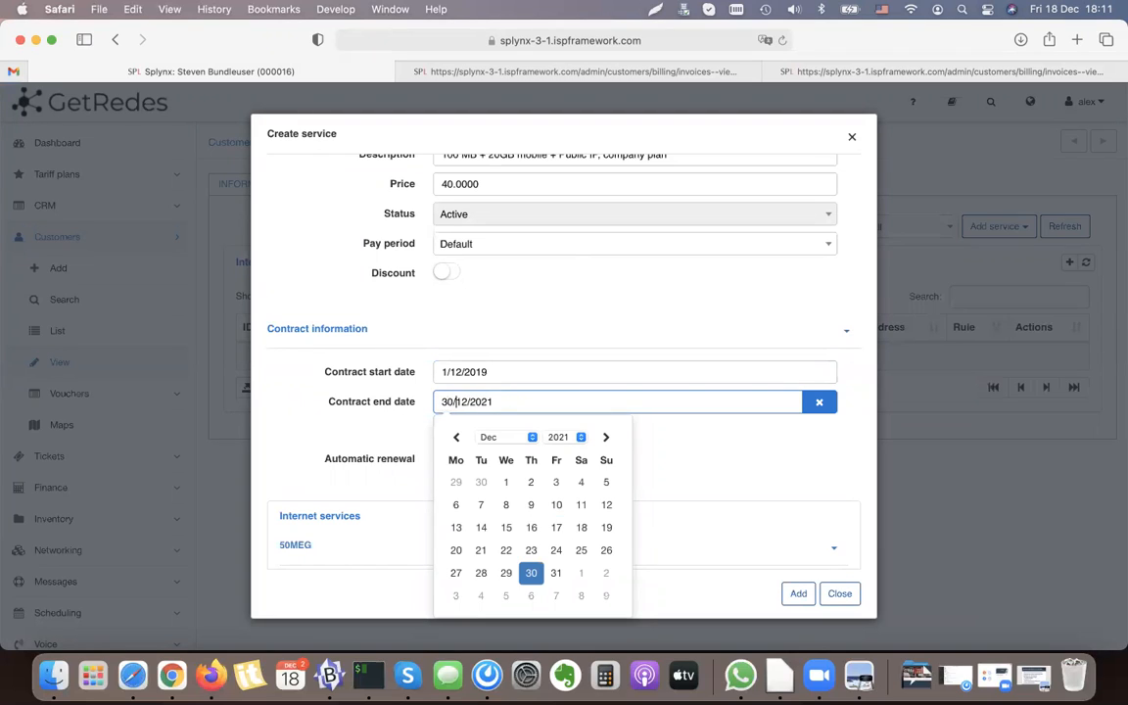
type("11/2")
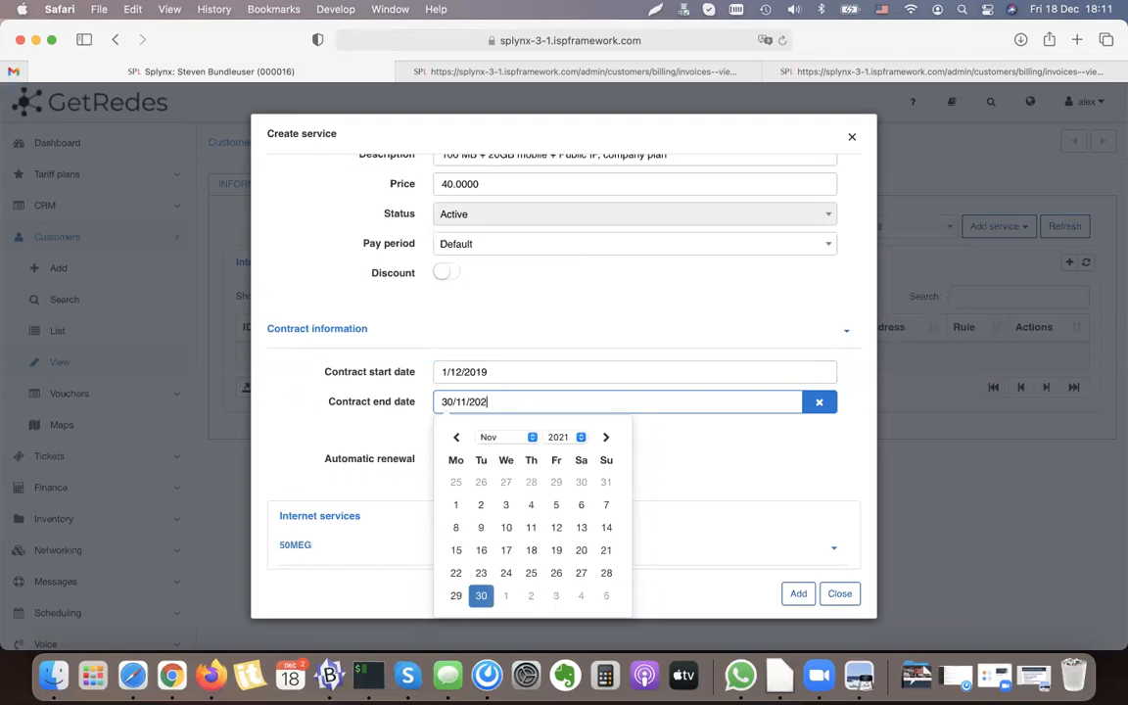
type("0")
left_click(456, 595)
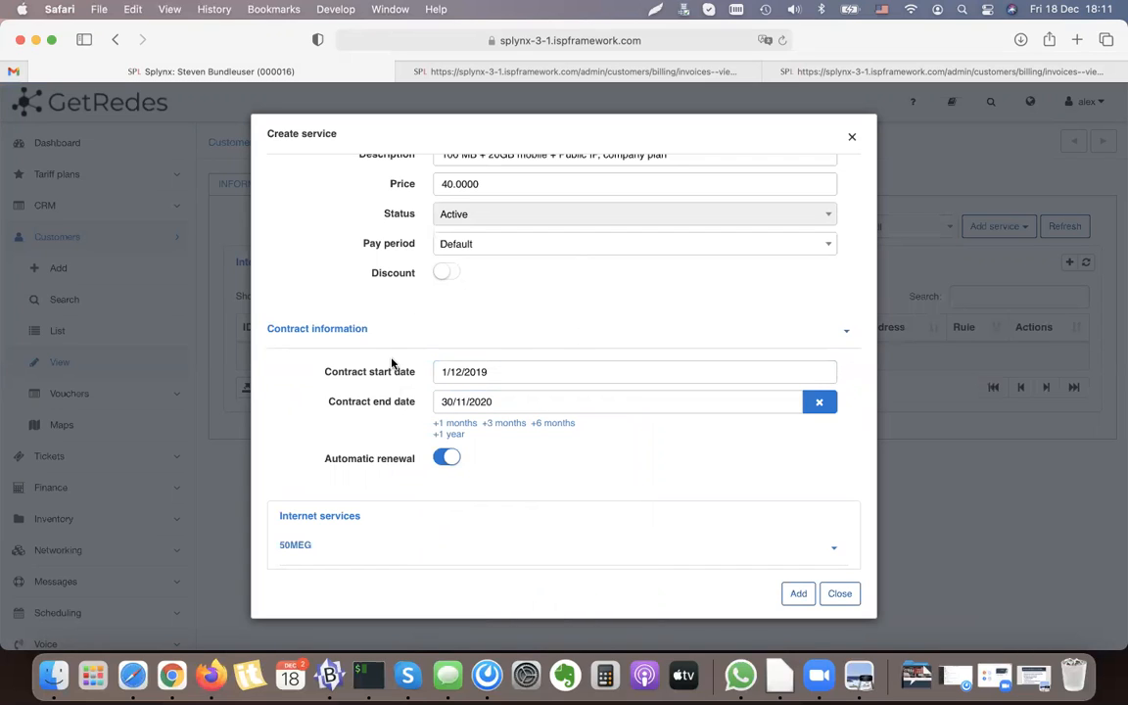
Step: Turn off automatic renewal for the contract and try to add the bundle service
left_click(449, 455)
left_click(453, 458)
left_click(448, 457)
left_click(457, 458)
left_click(446, 457)
left_click(799, 594)
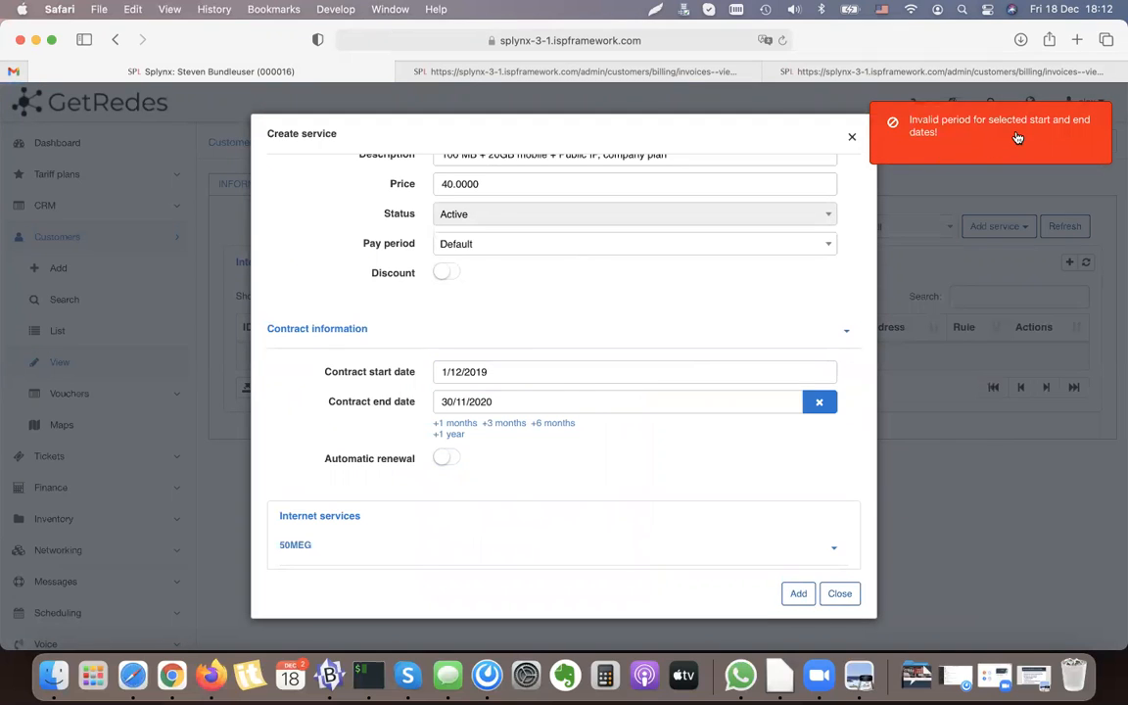
Step: Pick 01/12/2019 in the calendar as the contract start date and add the bundle service
left_click(488, 373)
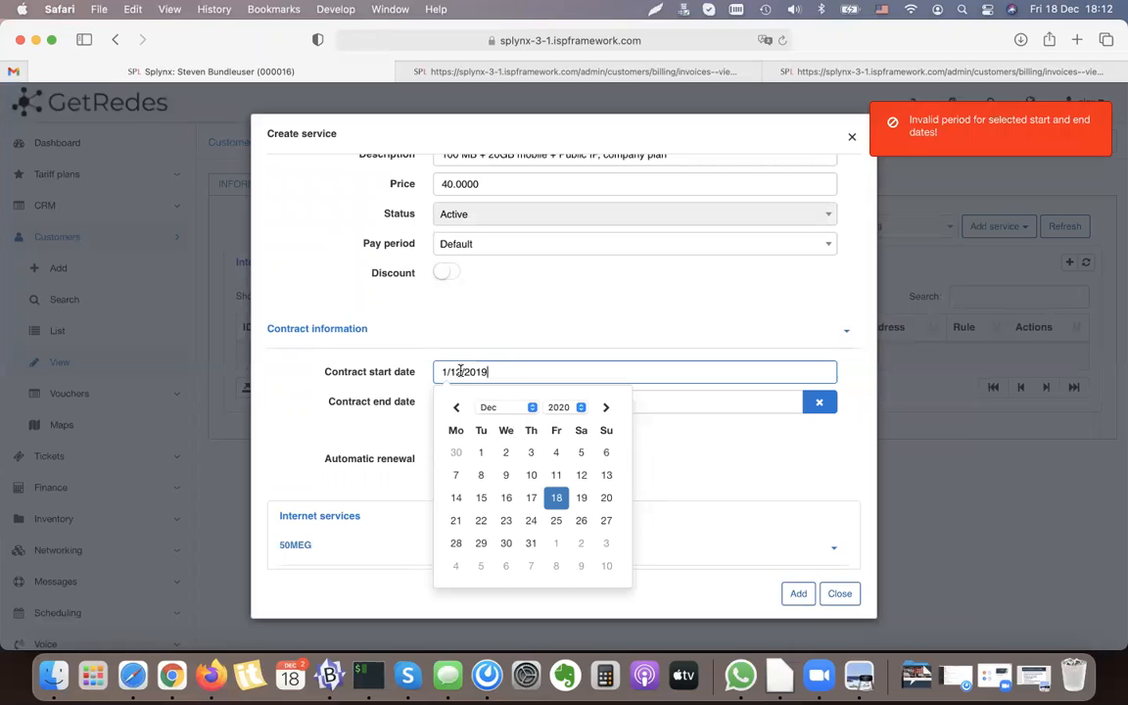
left_click(580, 407)
left_click(560, 391)
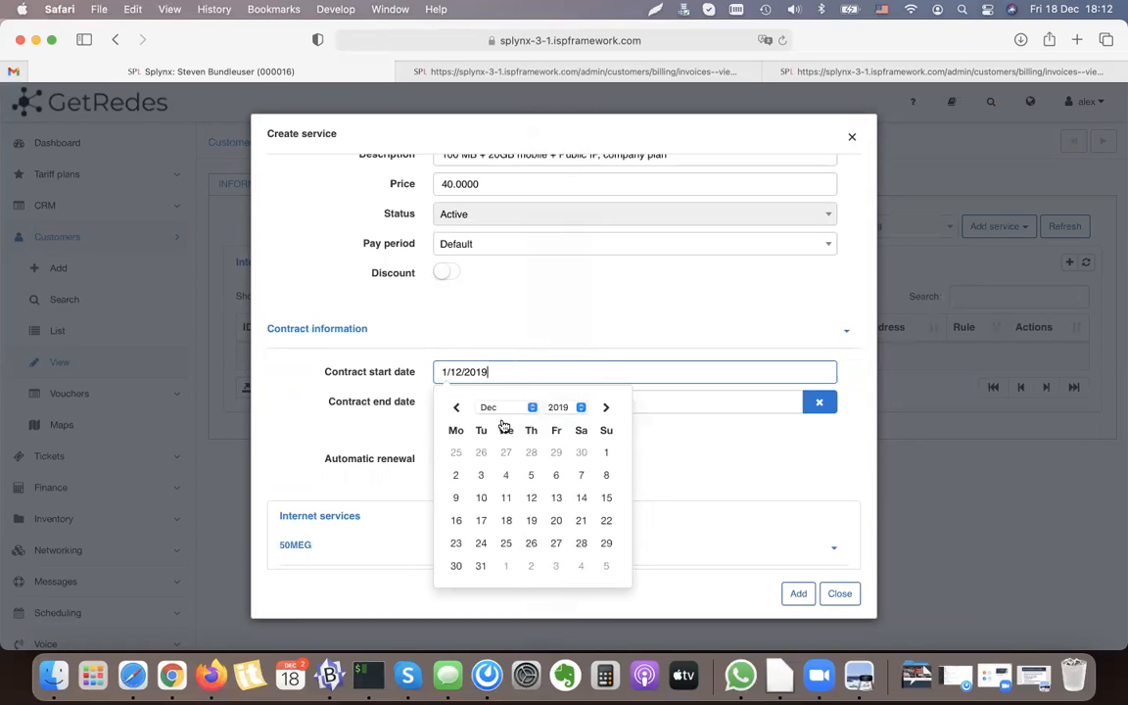
left_click(605, 452)
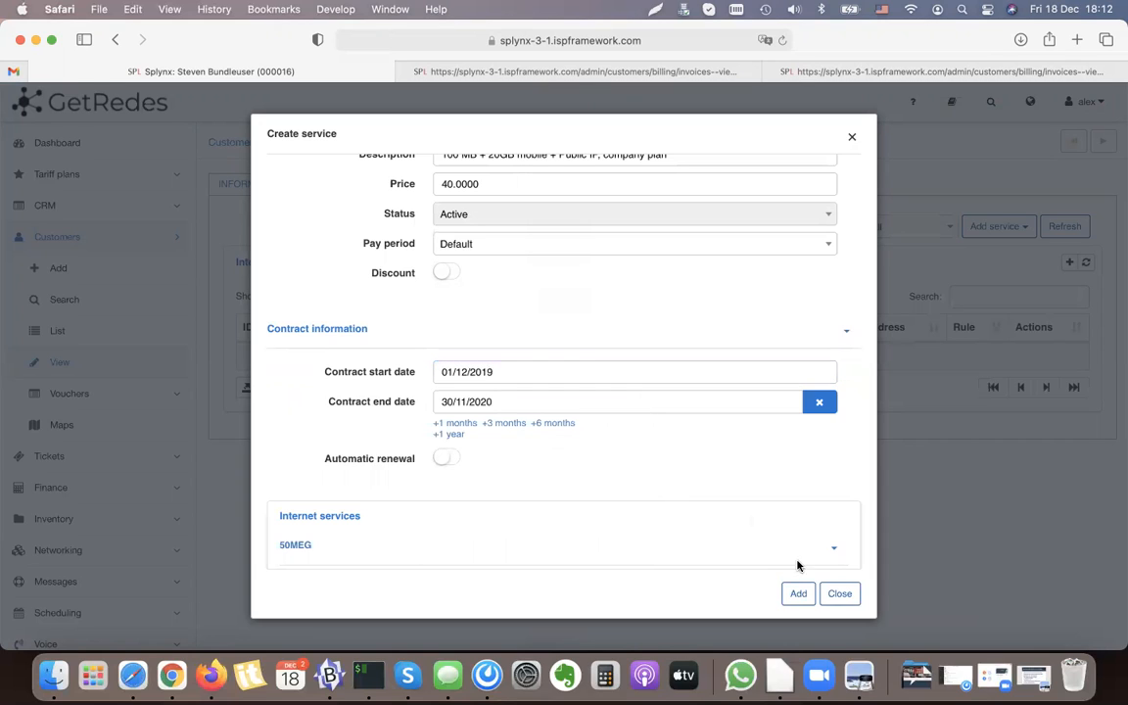
left_click(798, 594)
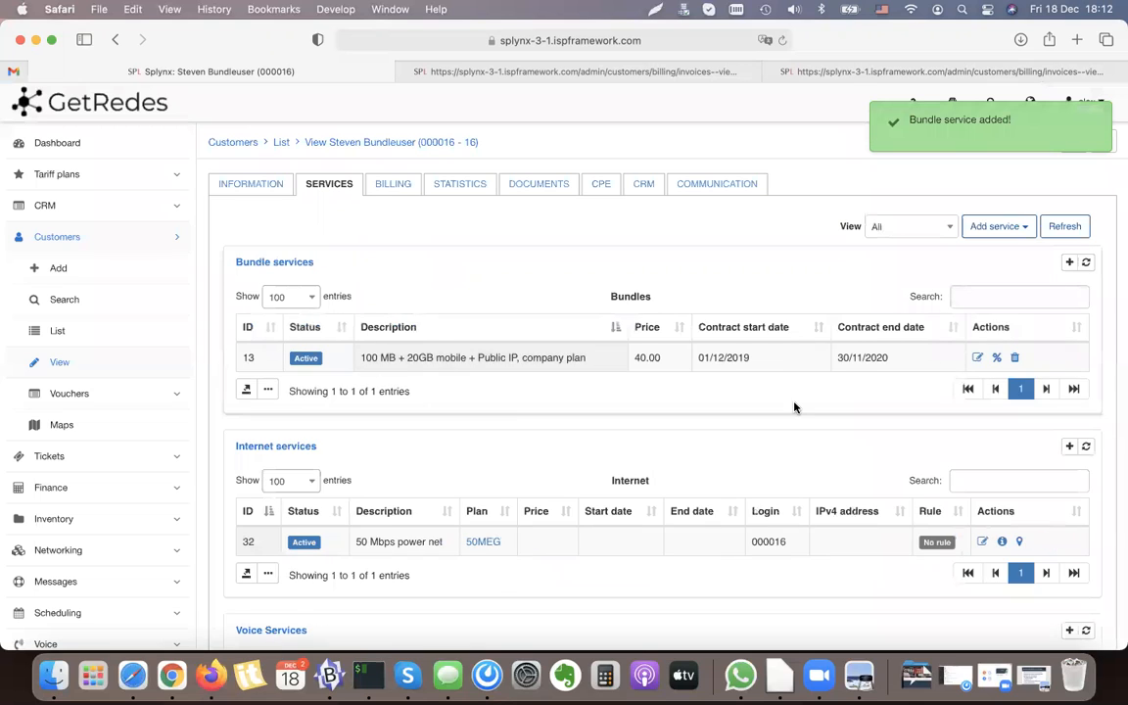
Step: Check the customer's billing overview, and switch to iTerm to run ./cron-runner process-pending-services
left_click(396, 187)
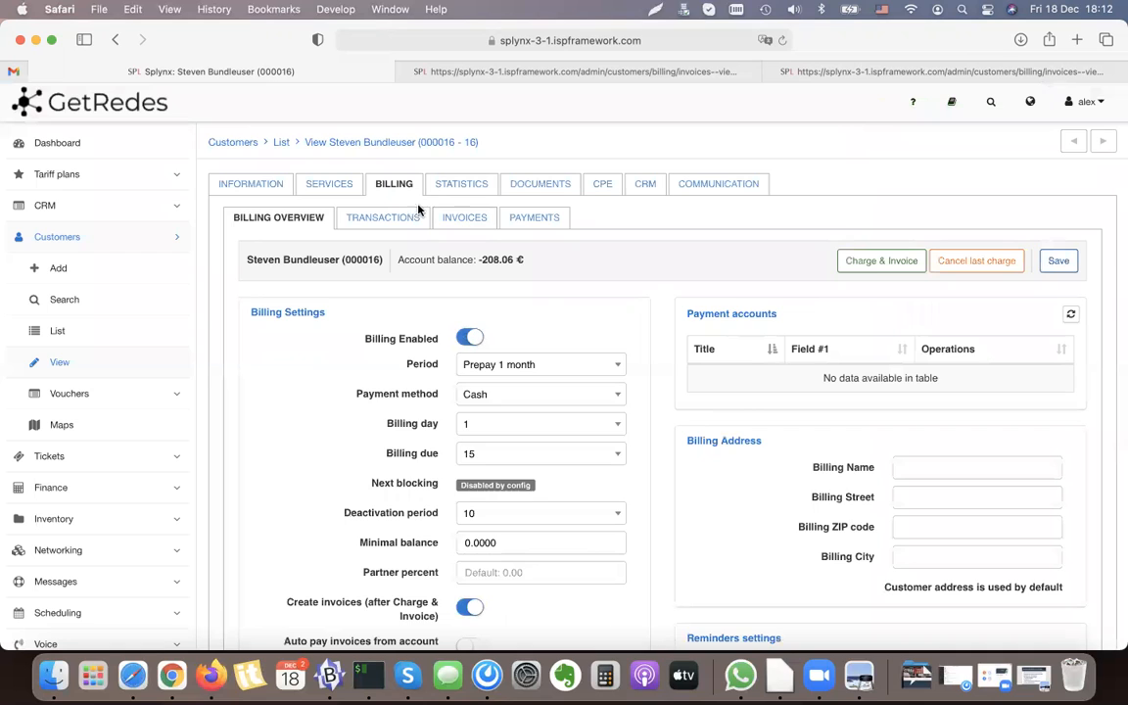
left_click(315, 186)
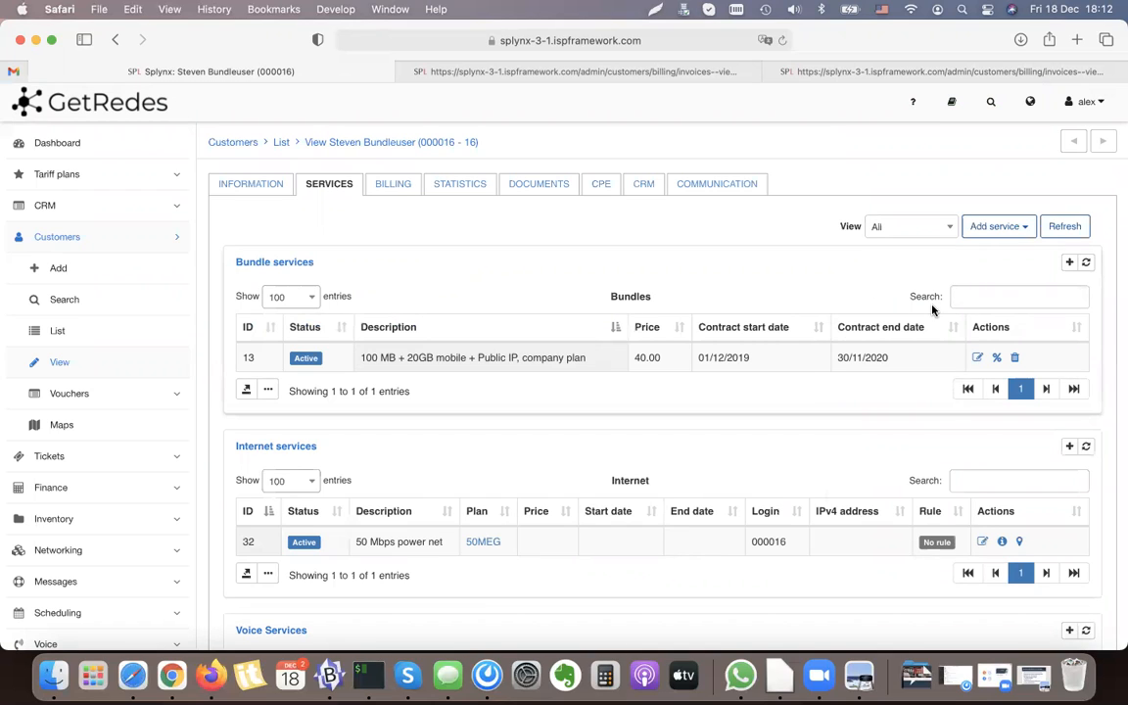
left_click(370, 680)
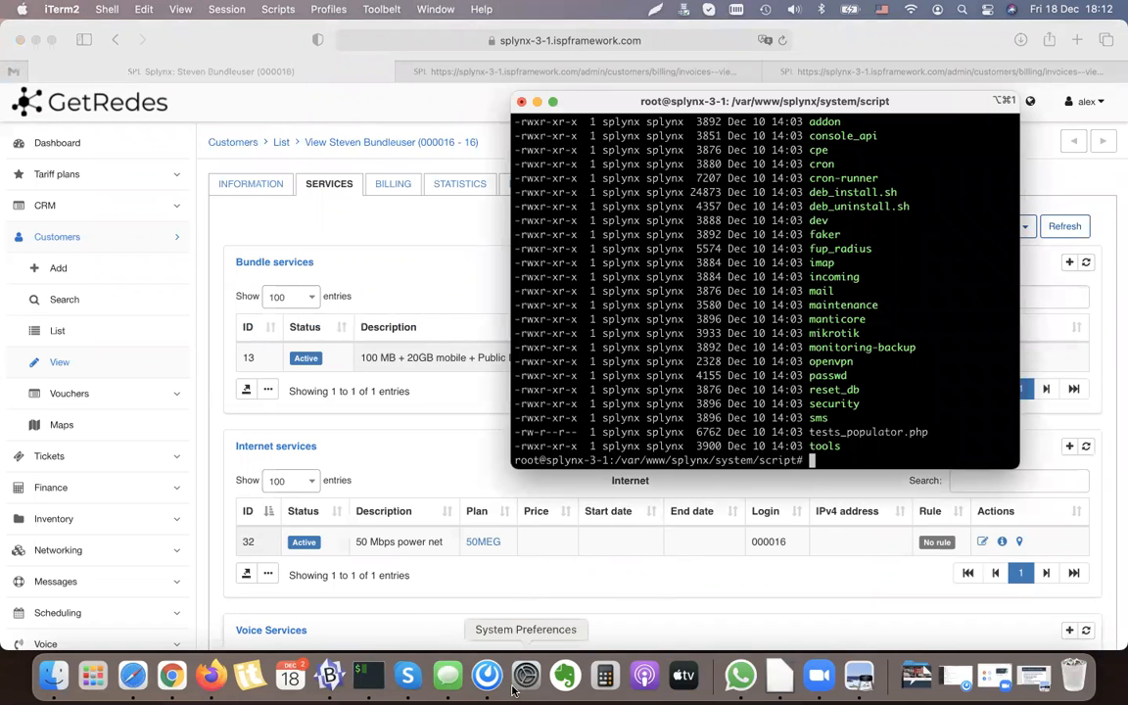
left_click(329, 675)
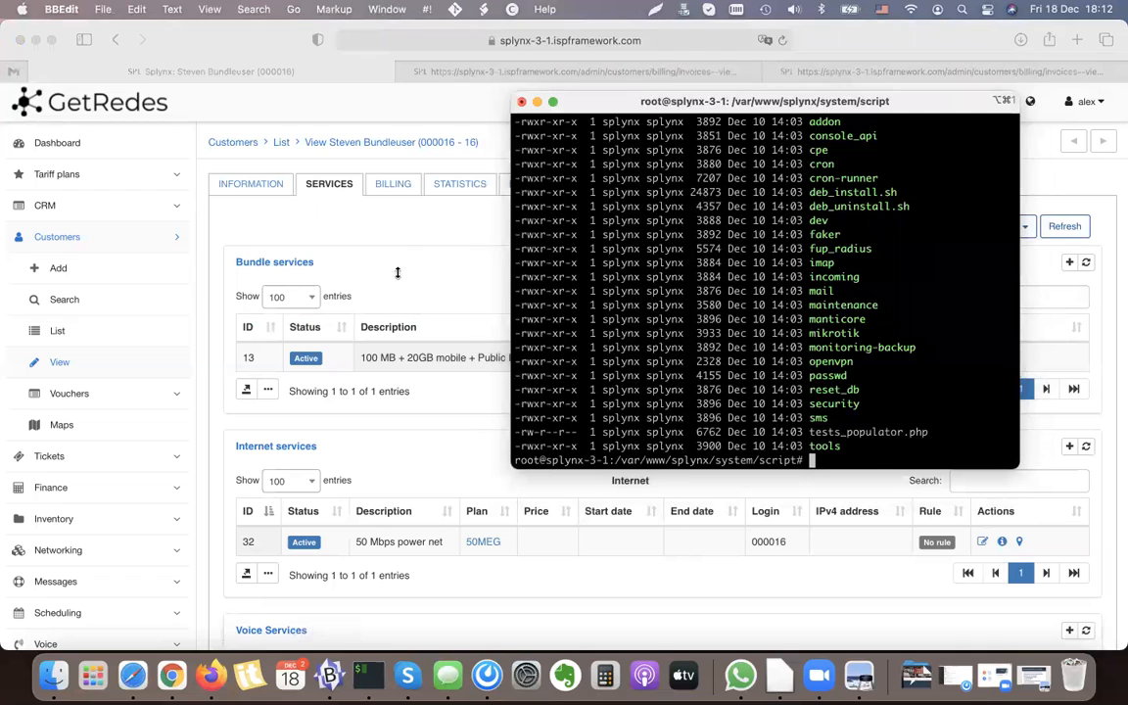
left_click(11, 30)
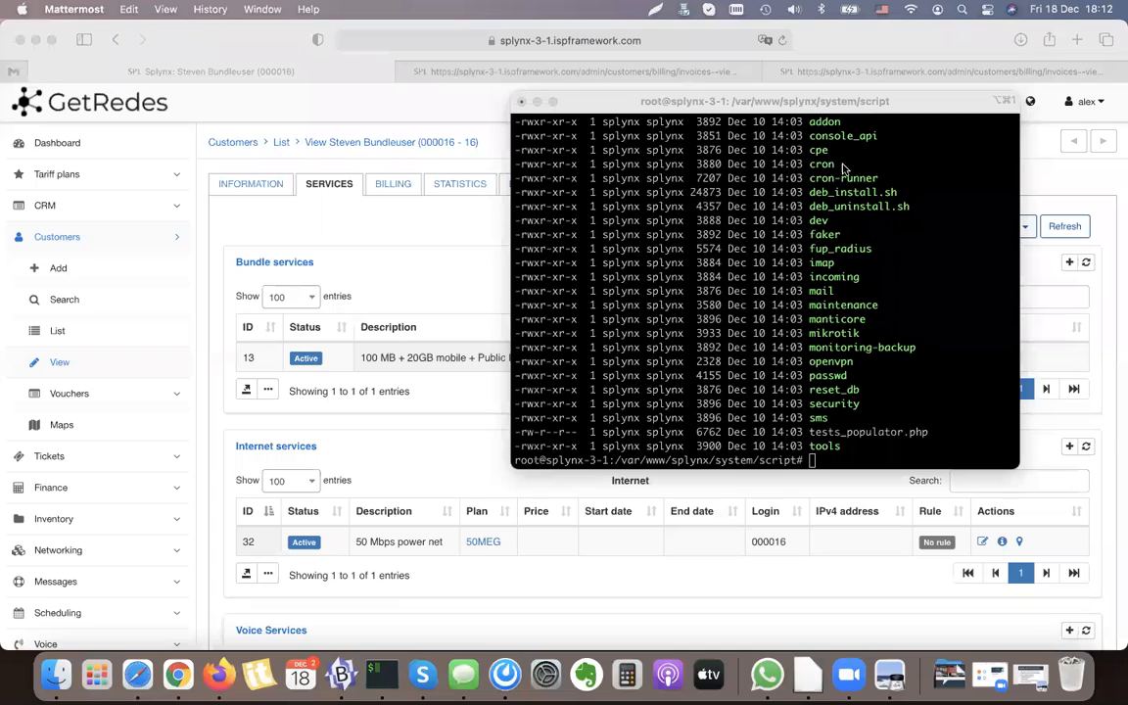
left_click(897, 372)
type("./cron-runner process-pending-services")
key("Return")
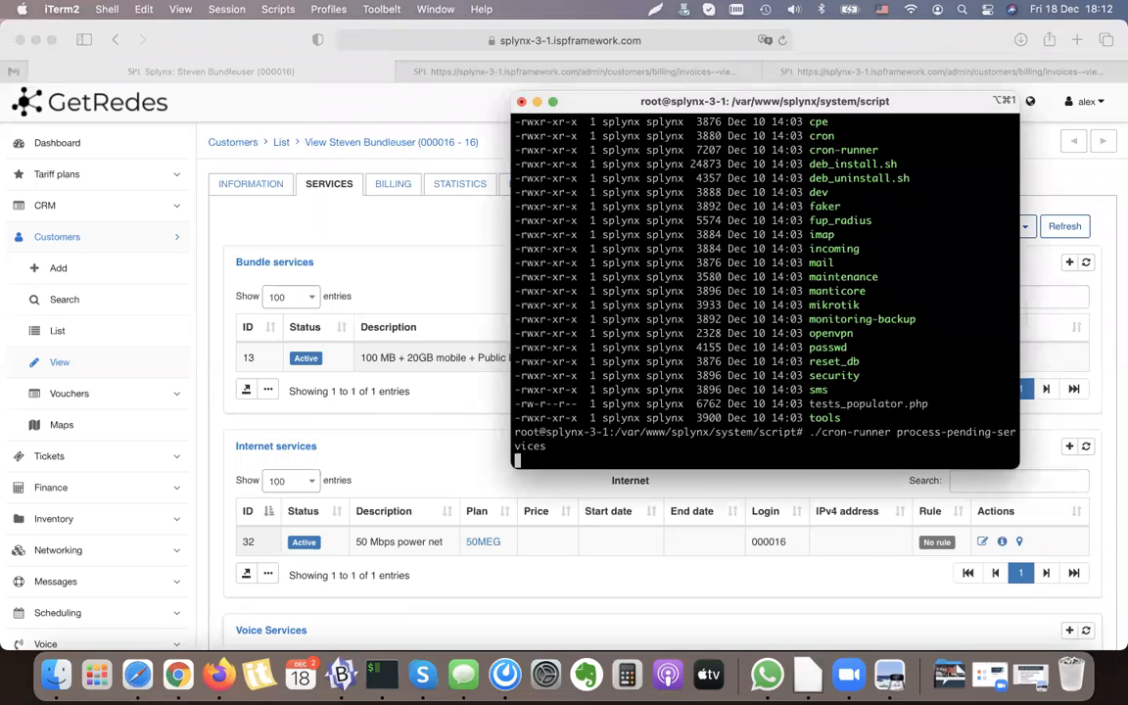
Step: Return to Safari, check the bundle's contract end date and open the customer's billing overview
left_click(455, 262)
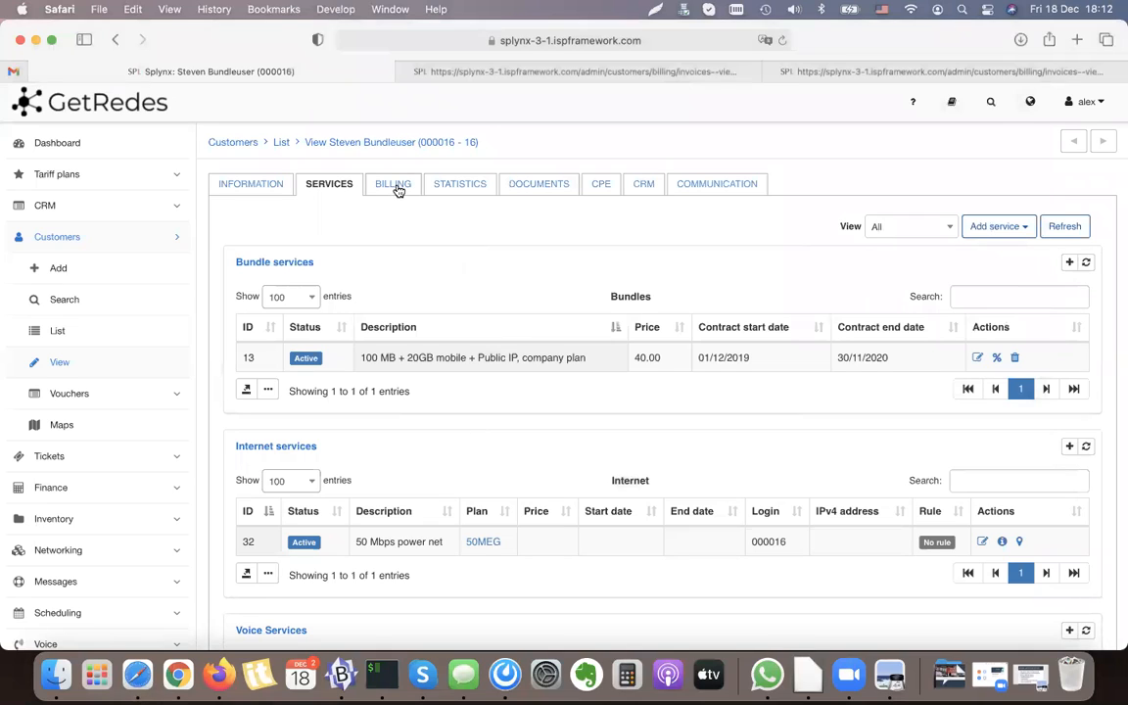
left_click_drag(888, 358, 841, 356)
left_click(842, 357)
left_click(858, 358)
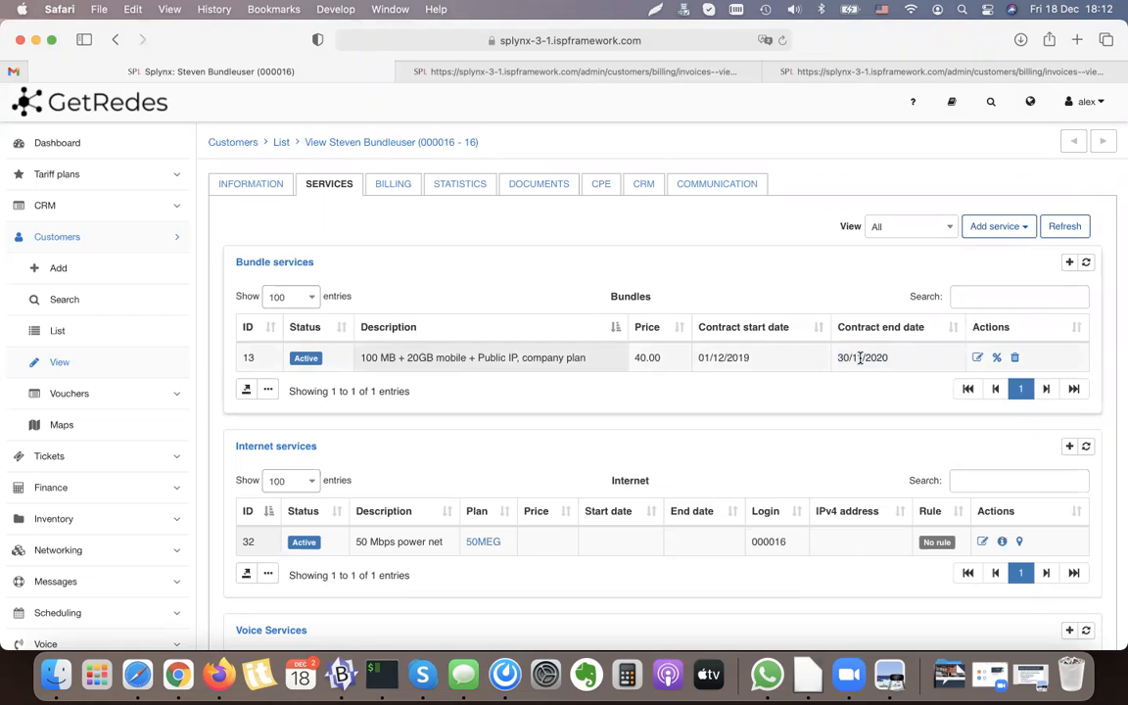
left_click(390, 188)
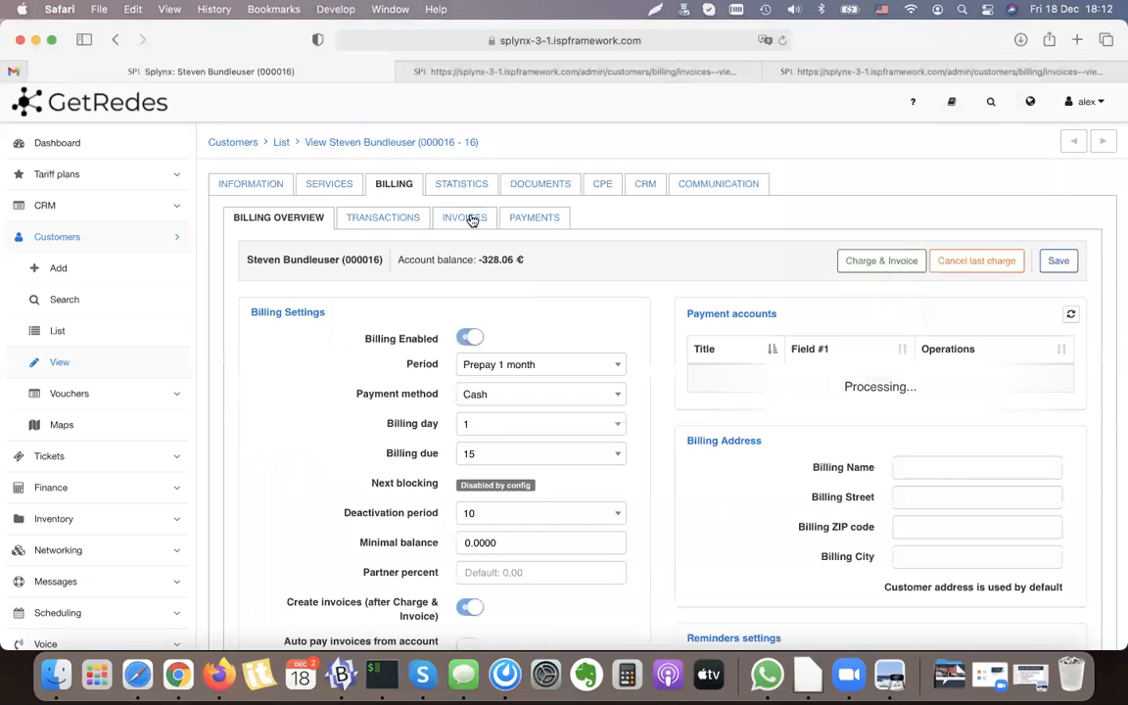
Step: Open the customer's invoice list and view the PDF of the most recent 18/12/2020 invoice
left_click(464, 222)
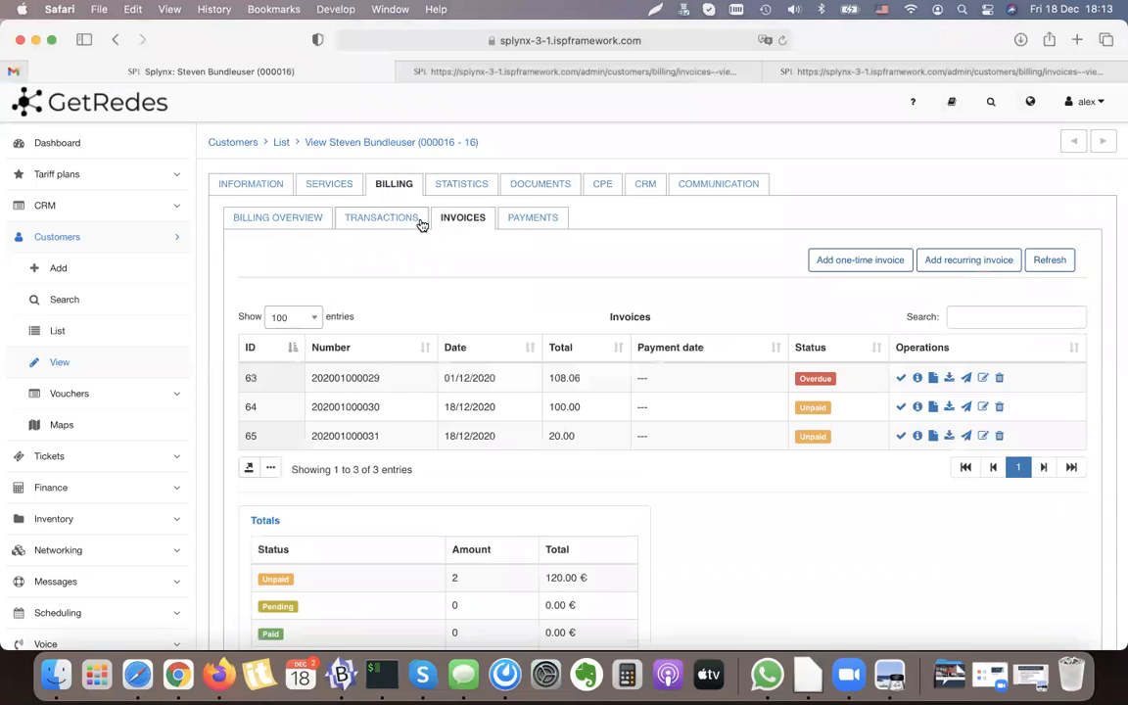
double_click(561, 436)
left_click(932, 438)
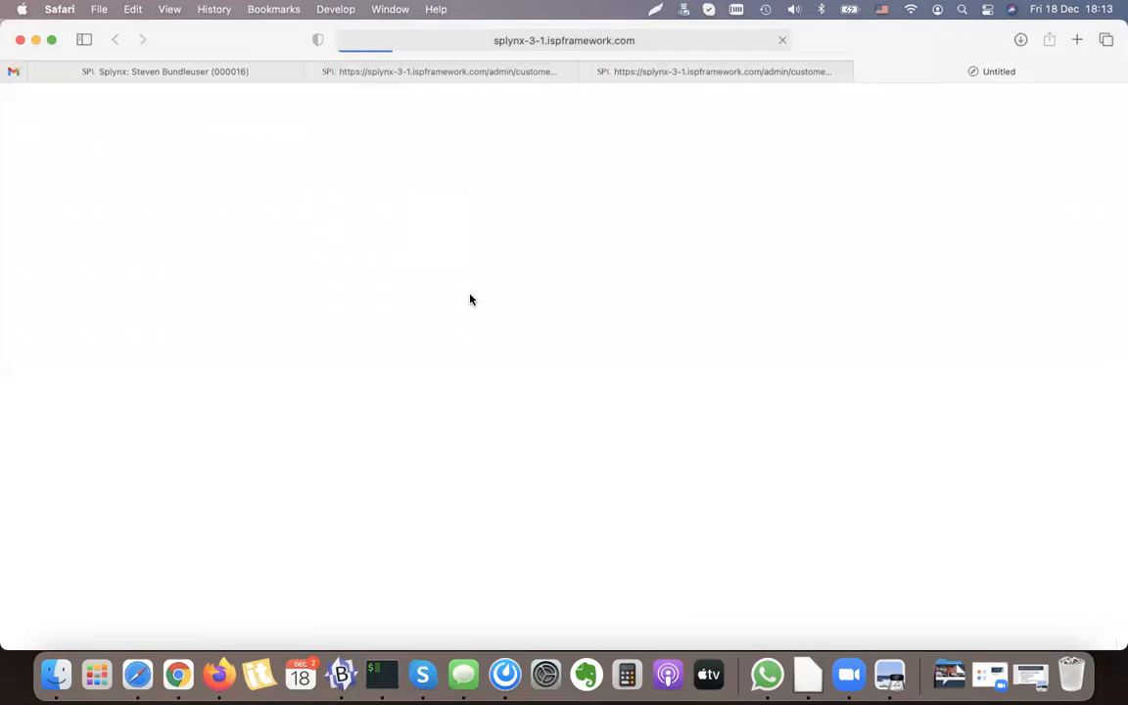
Step: Examine the contract cancellation line and its total on the invoice PDF
scroll(471, 300, "down", 5)
left_click_drag(84, 447, 267, 446)
left_click(266, 447)
double_click(157, 446)
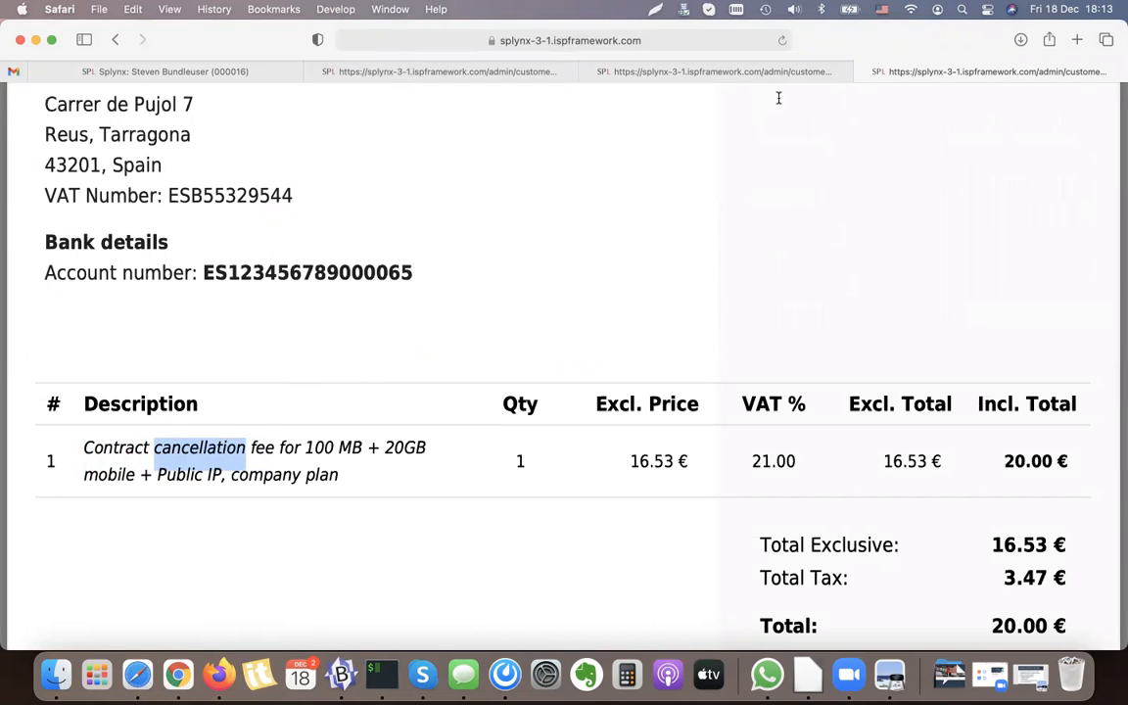
scroll(248, 491, "down", 5)
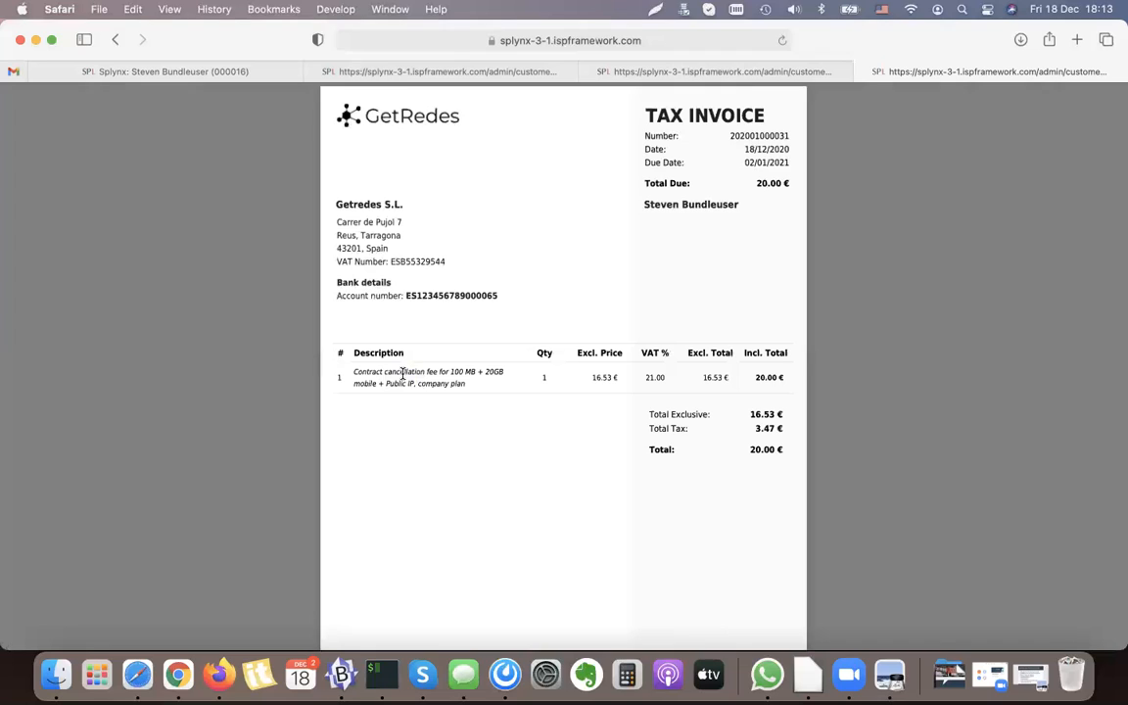
left_click(780, 380)
Step: Return to the customer's record, check the refreshed services list and view the service types available to add
left_click(354, 71)
left_click(244, 71)
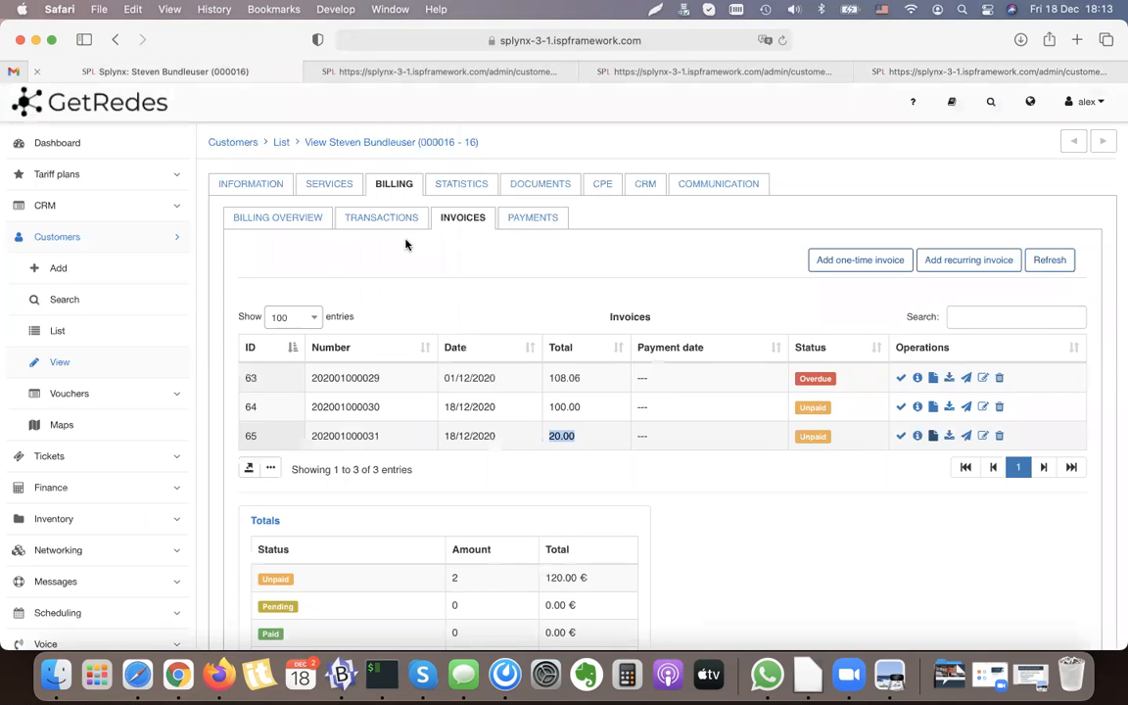
left_click(331, 186)
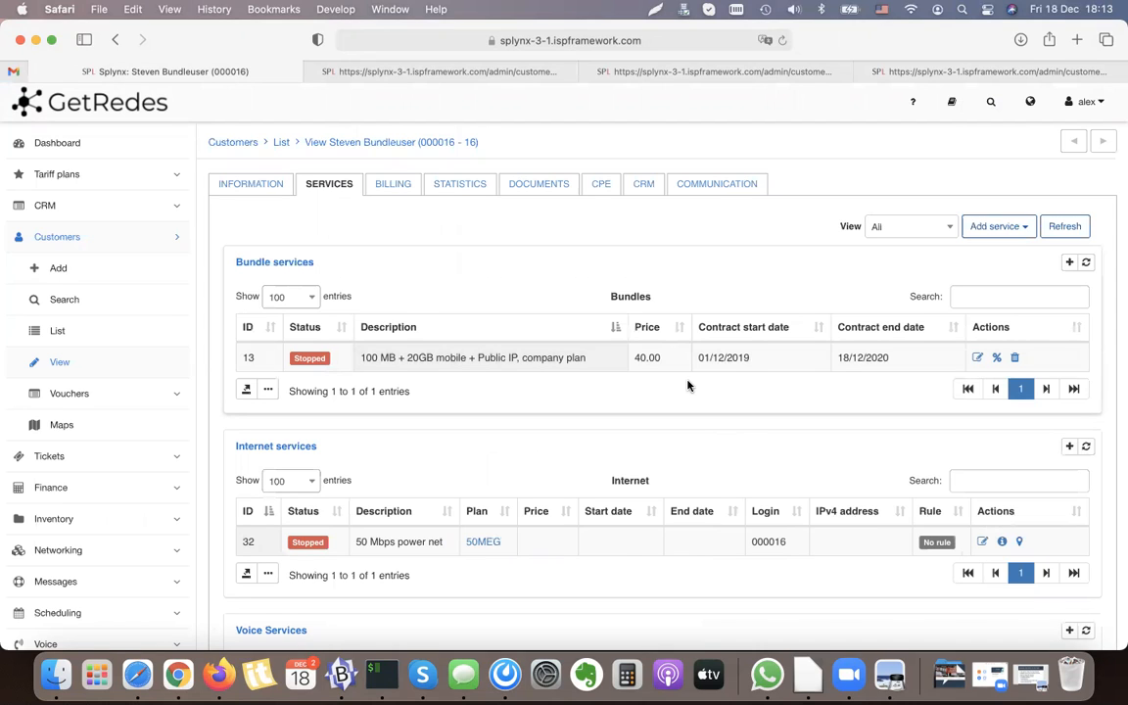
left_click(1075, 231)
left_click(1010, 227)
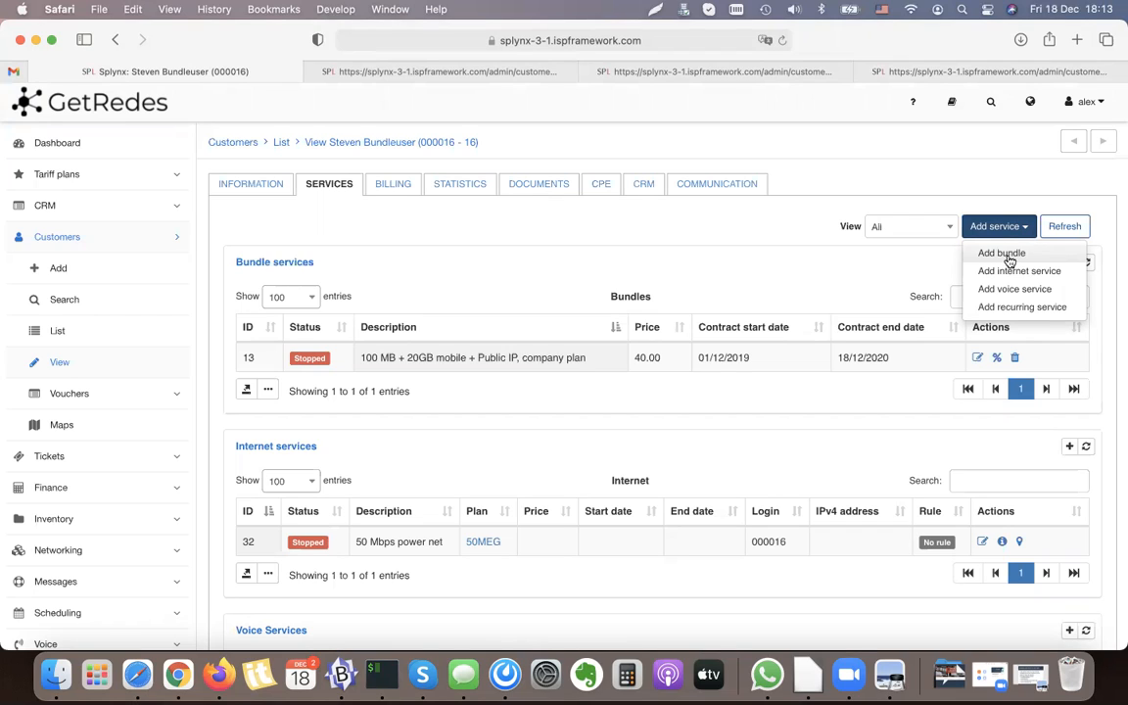
left_click(853, 261)
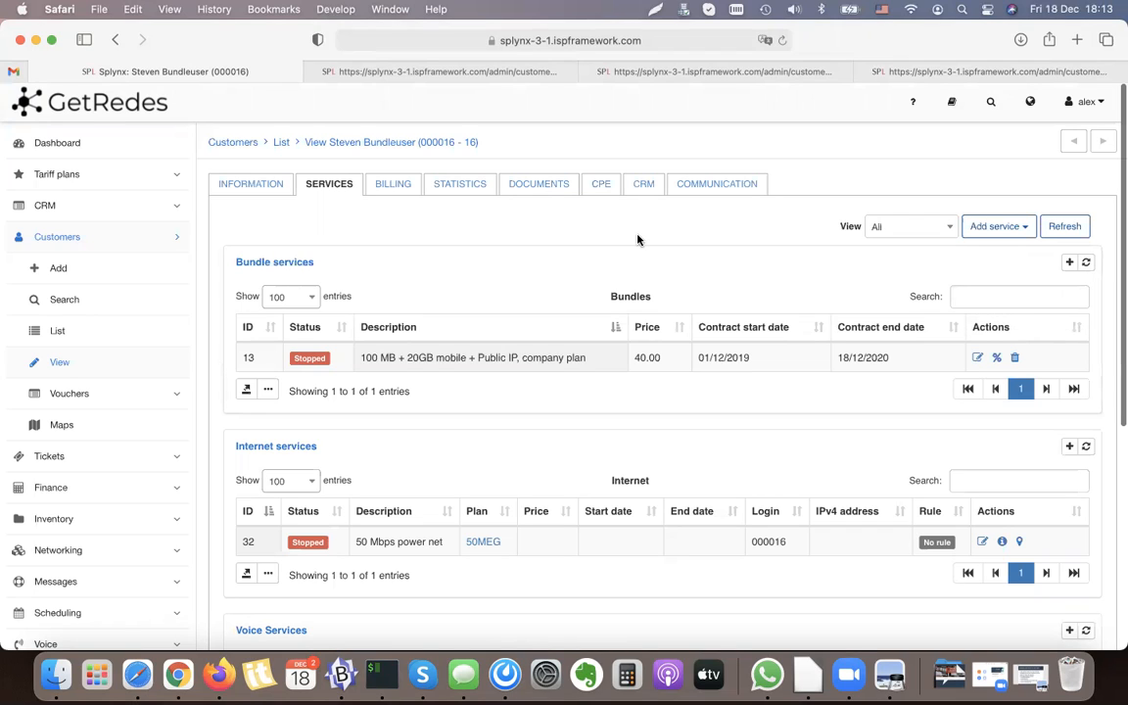